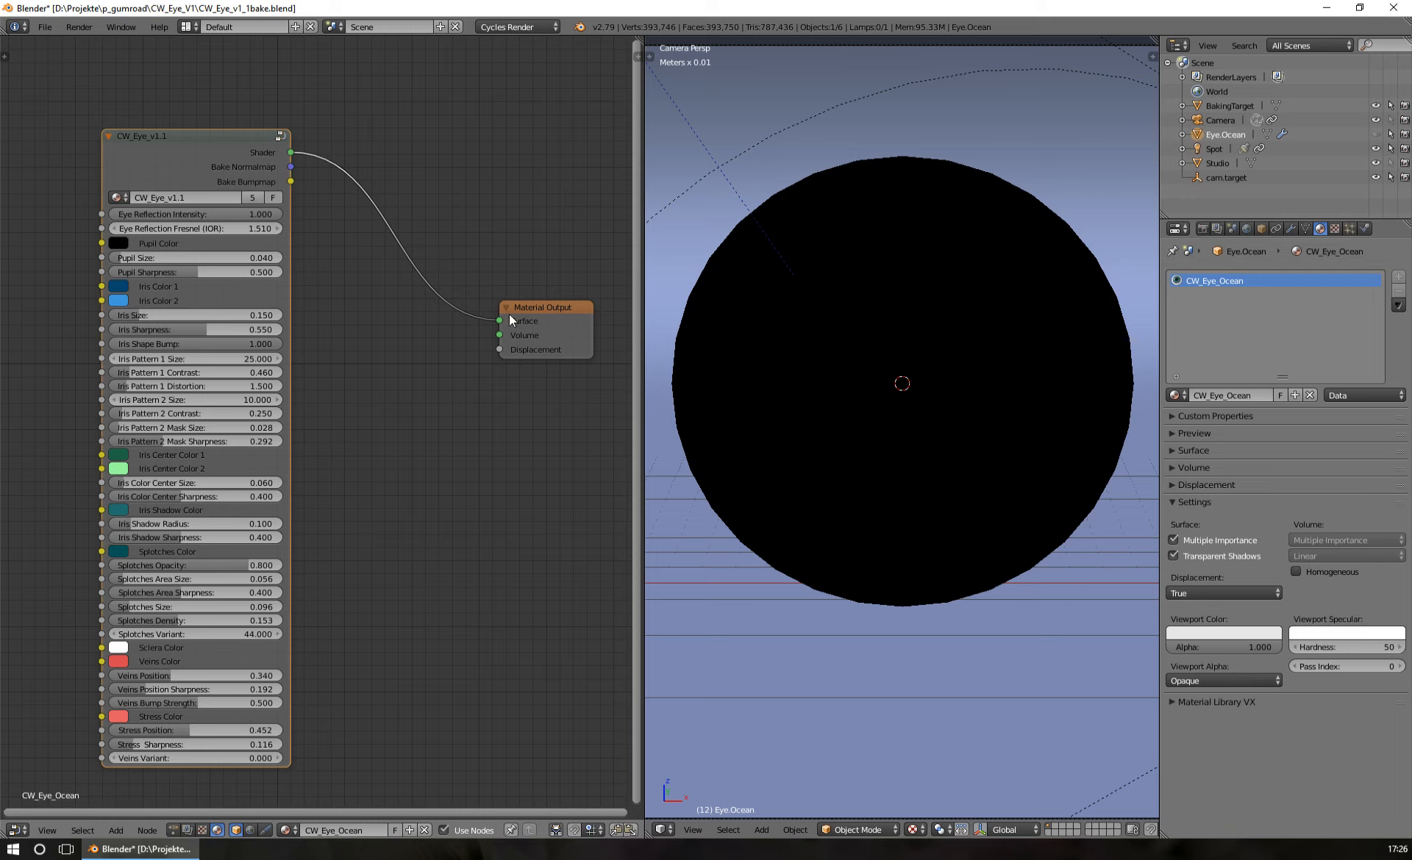
# - Move the Material Output node closer to the CW_Eye_v1.1 group node and make Eye.Ocean visible in the viewport
pyautogui.moveTo(540, 313); pyautogui.dragTo(489, 313)
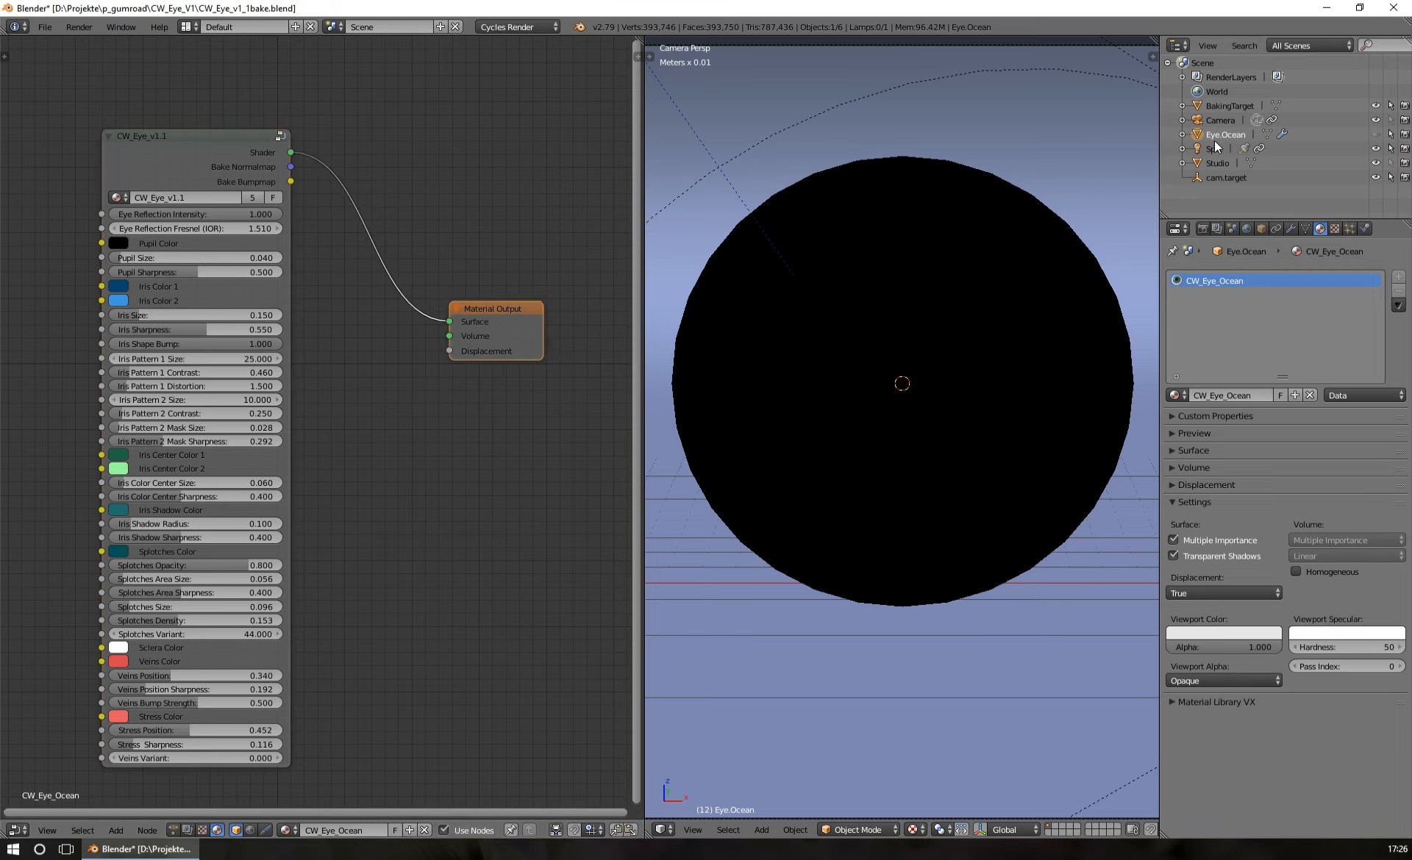
pyautogui.click(1376, 135)
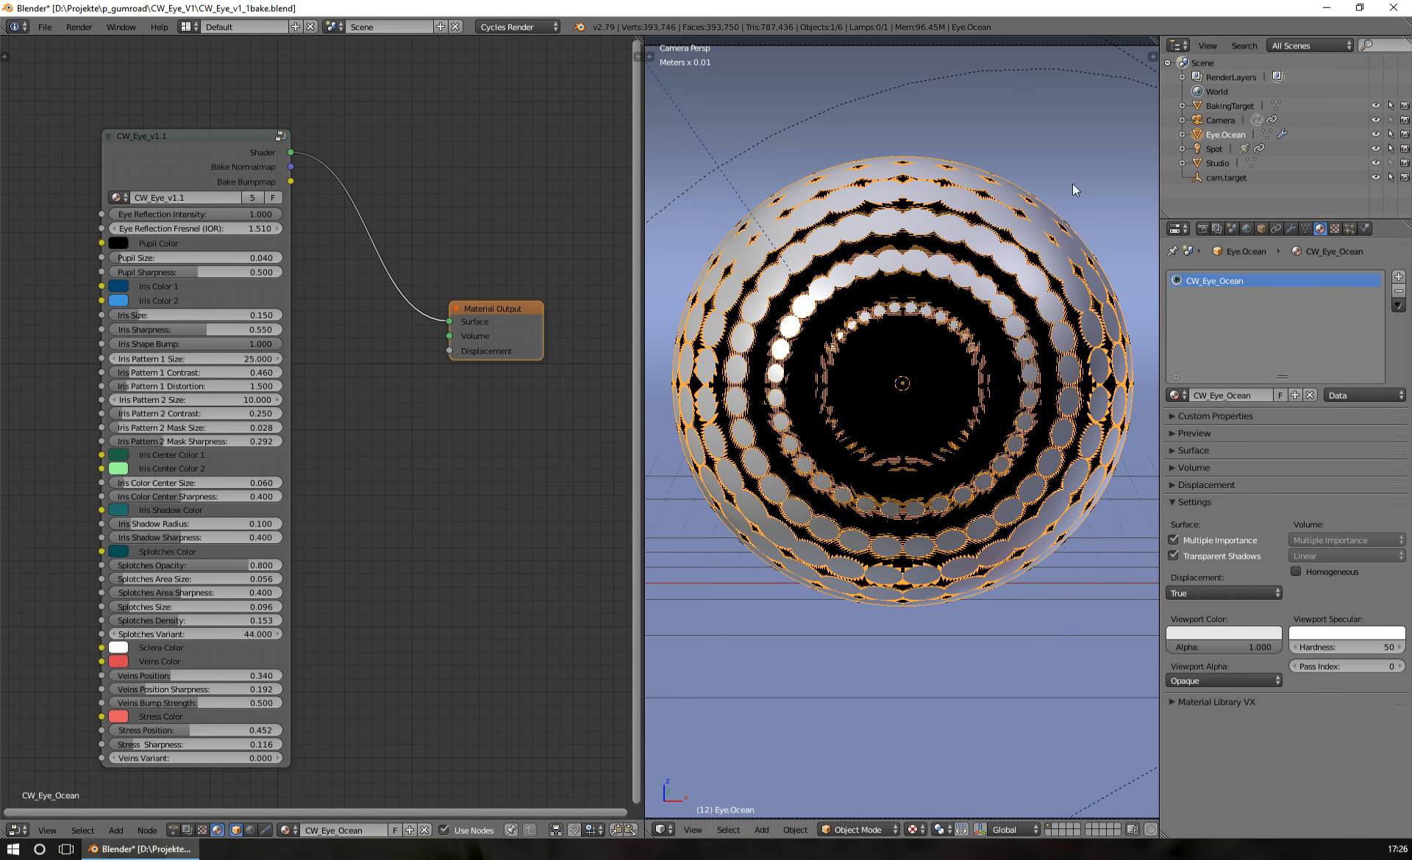
# - Set up a Selected to Active bake of type Diffuse from Eye.Ocean, with BakingTarget added to the selection as the active object
pyautogui.click(1203, 229)
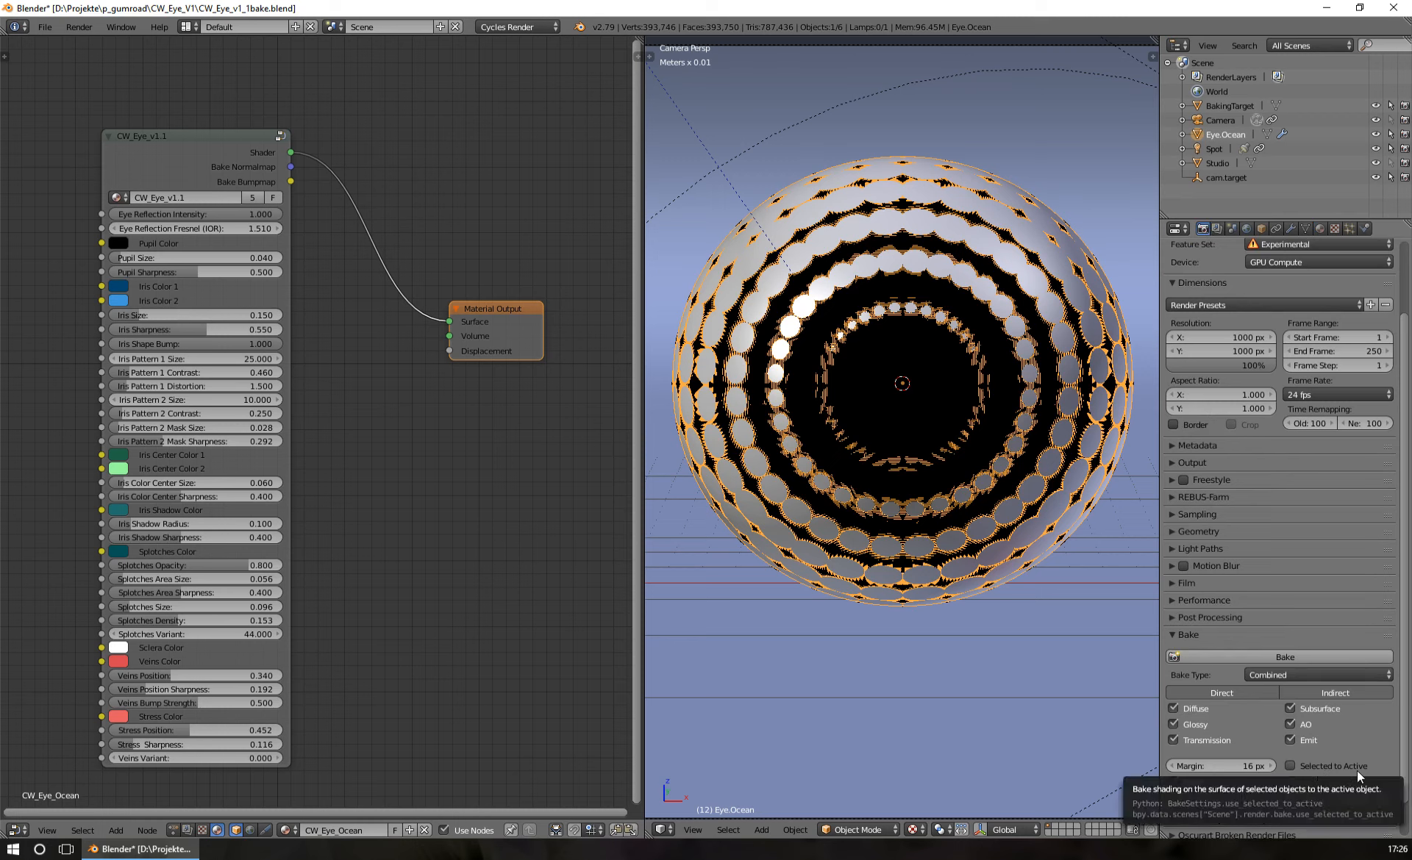
pyautogui.click(1291, 766)
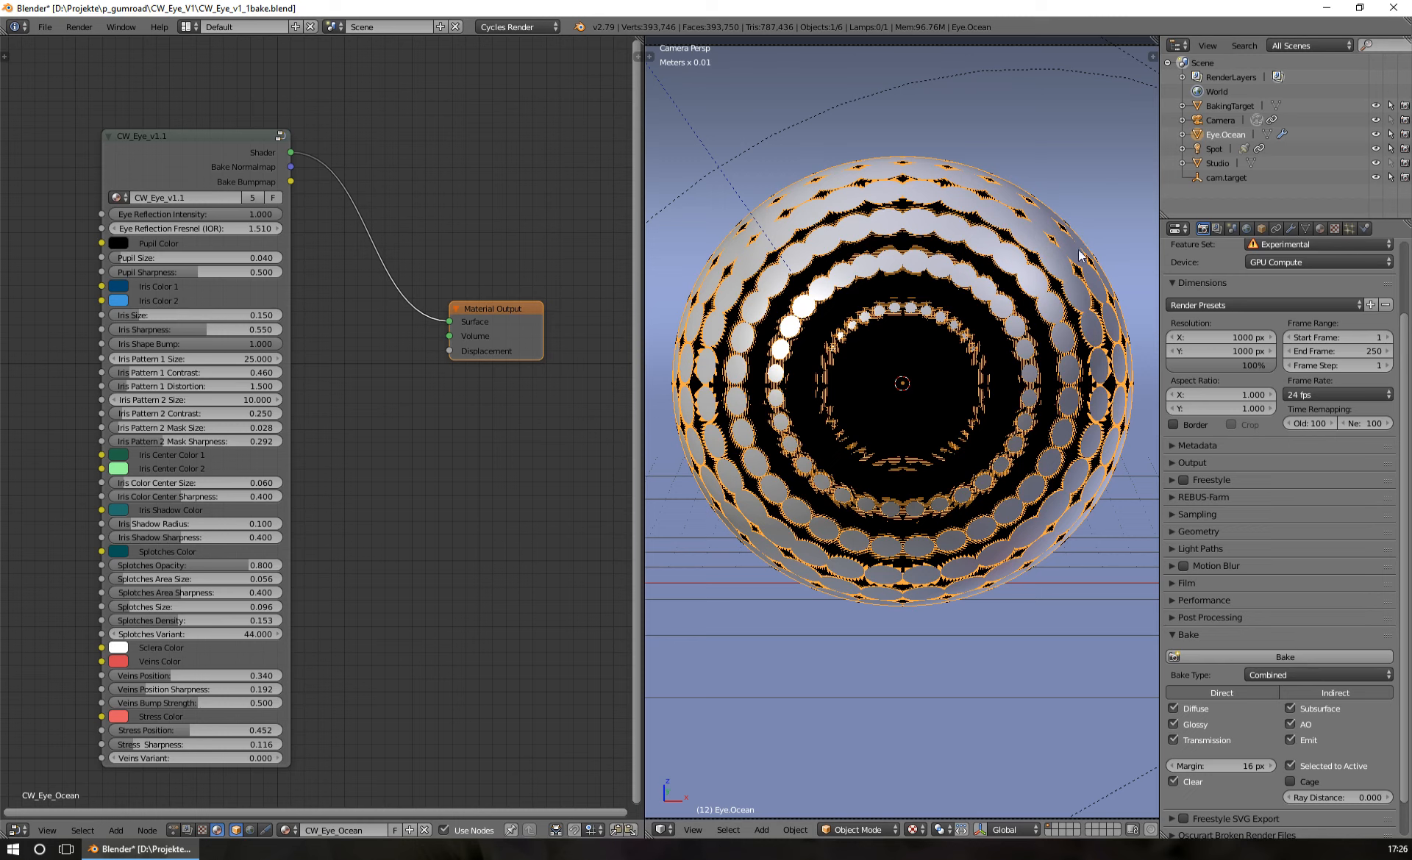
pyautogui.keyDown('ctrl'); pyautogui.click(1225, 106); pyautogui.keyUp('ctrl')
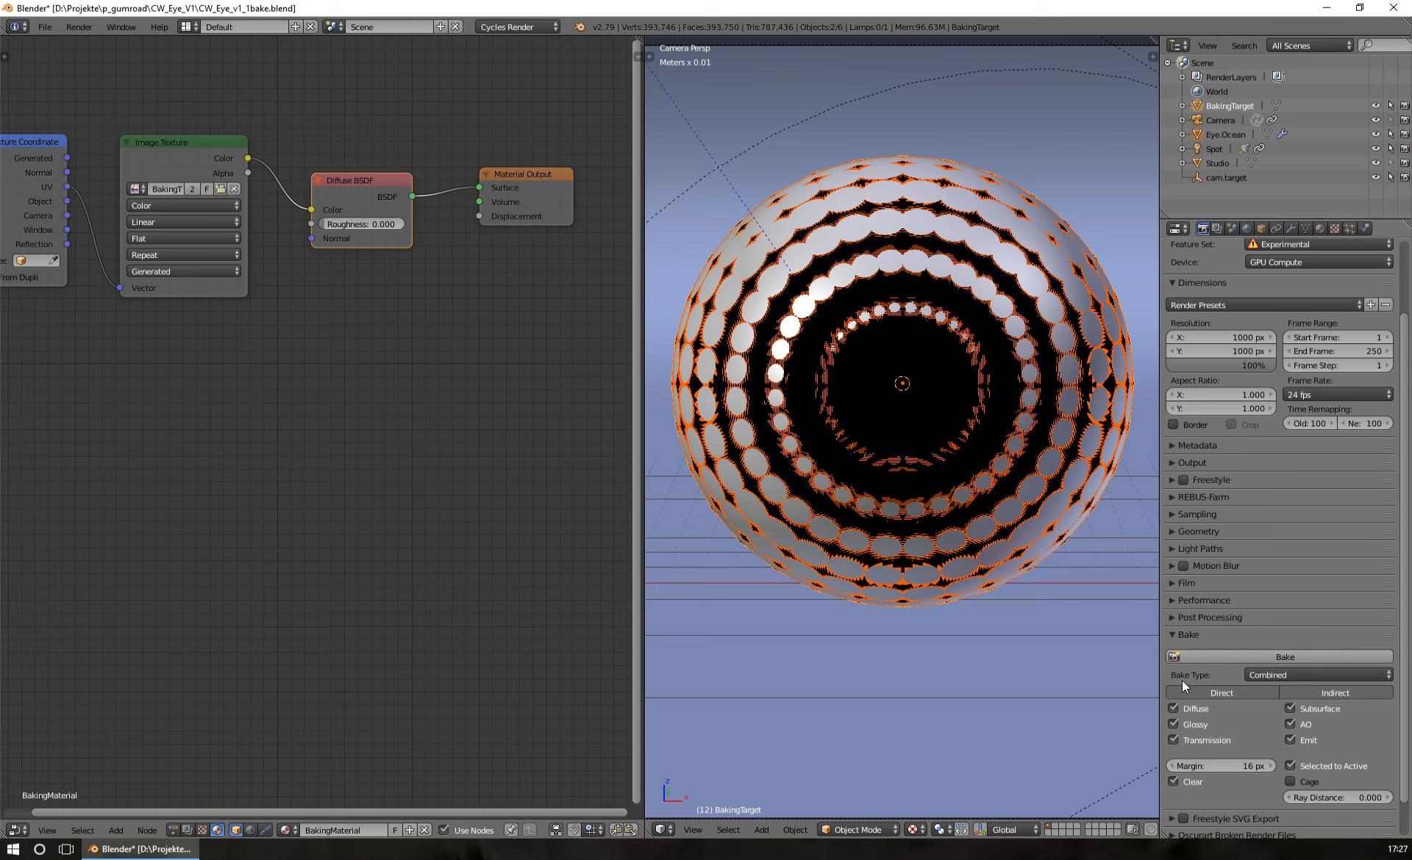
pyautogui.click(1256, 675)
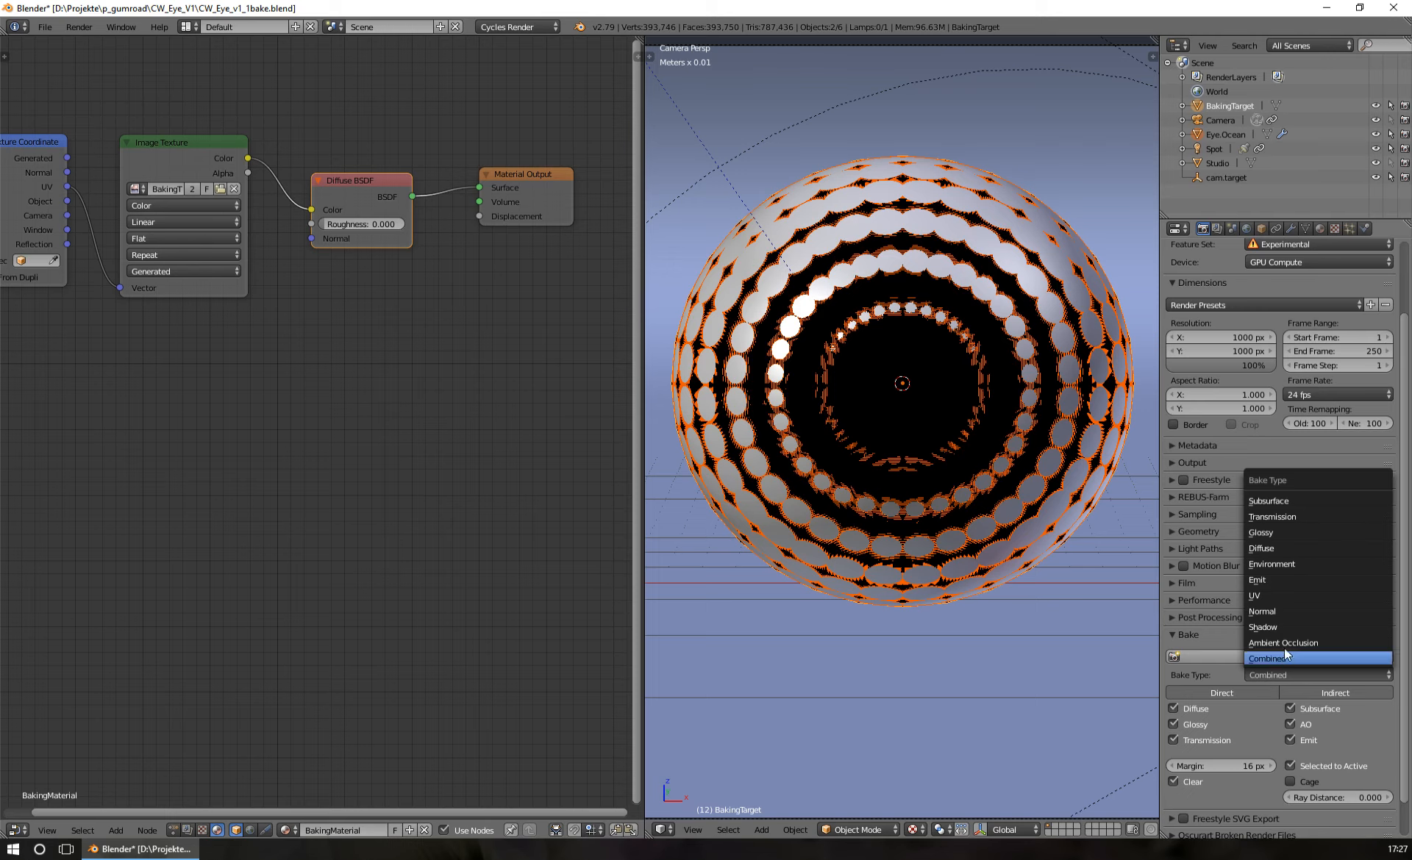
pyautogui.click(1276, 550)
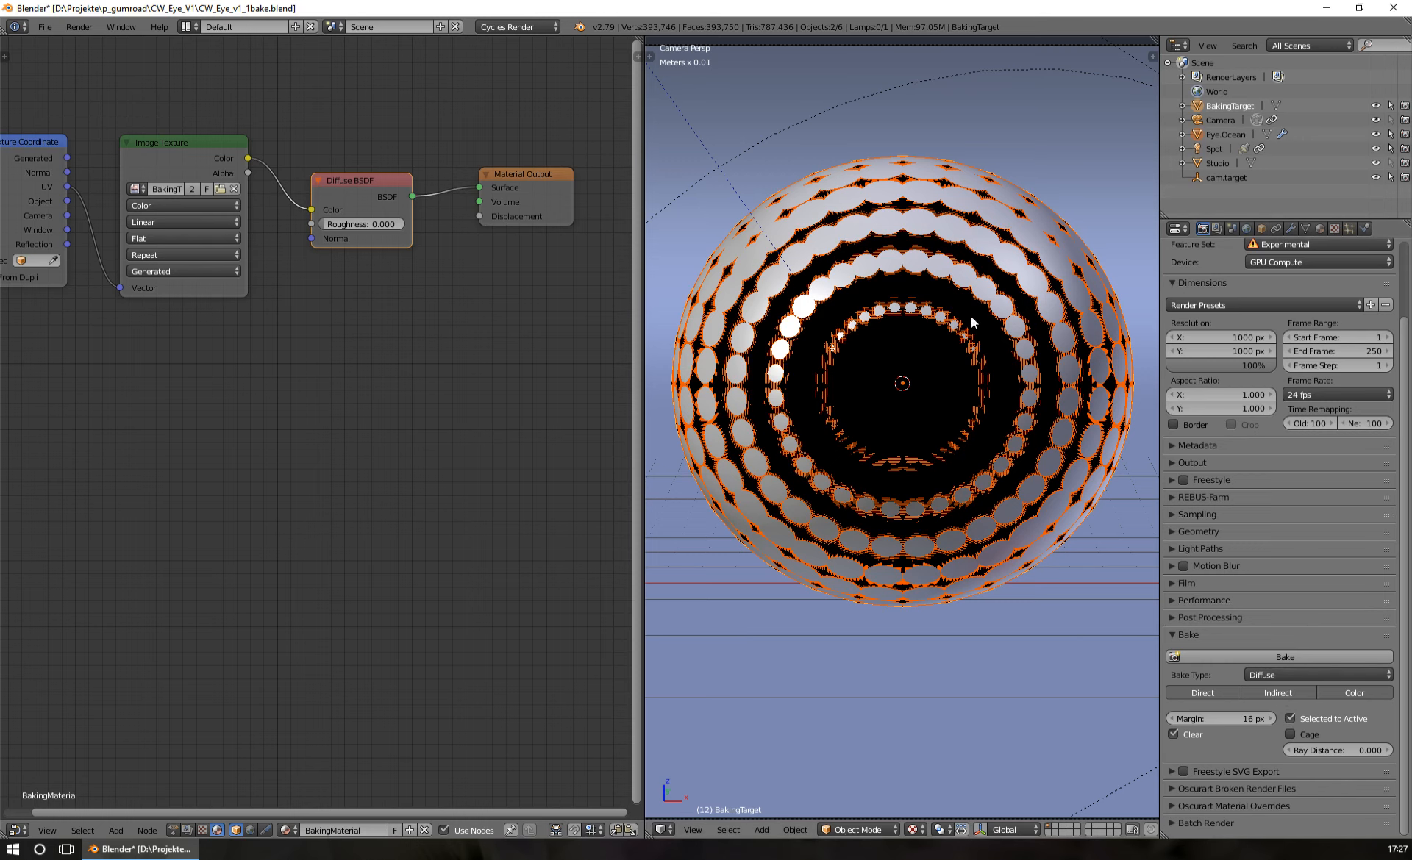
# - Replace the node editor with the UV/Image Editor and display the BakingTARGET image in it
pyautogui.moveTo(463, 294); pyautogui.dragTo(479, 344, button='middle')
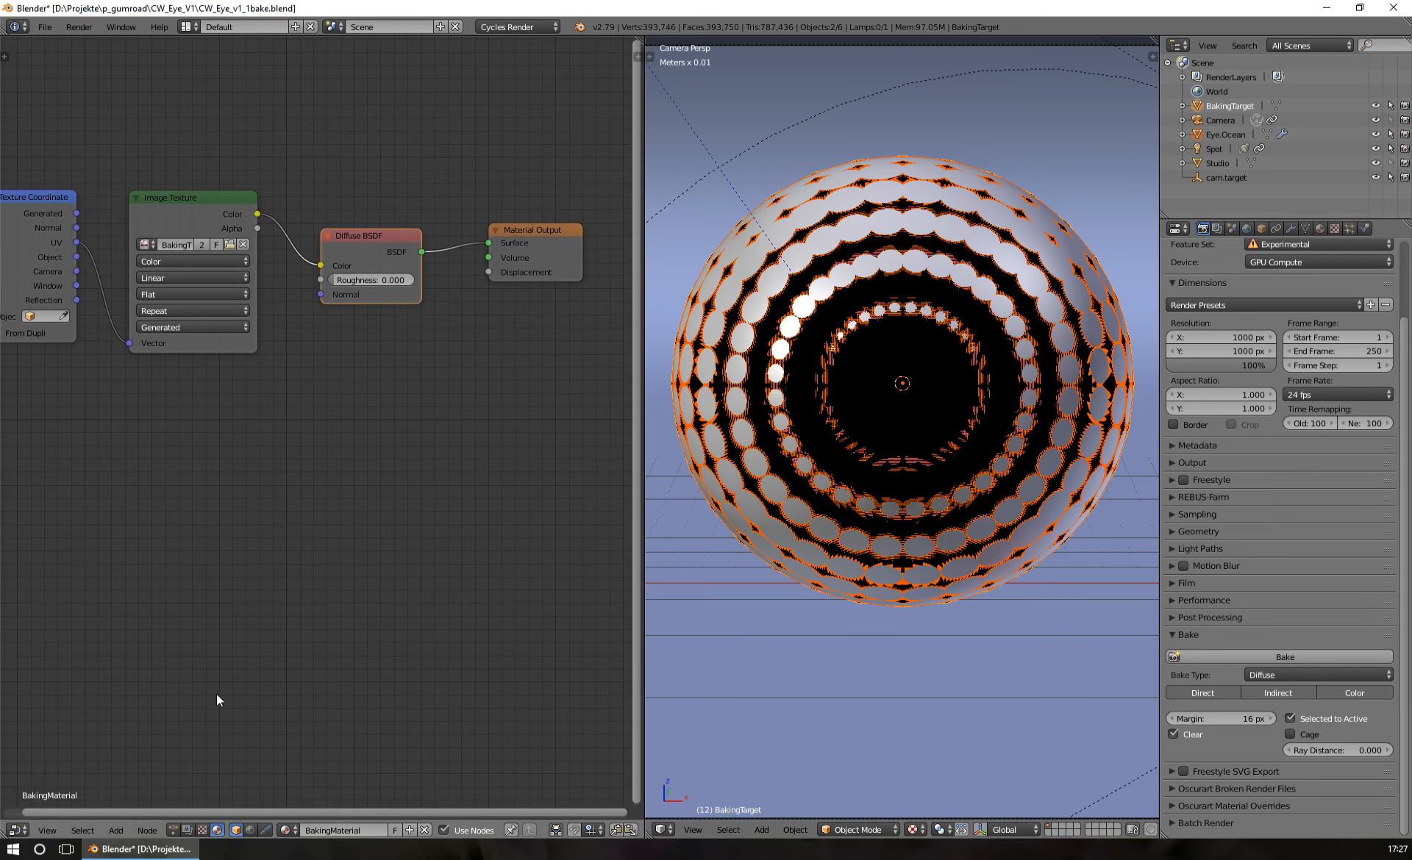
pyautogui.click(17, 830)
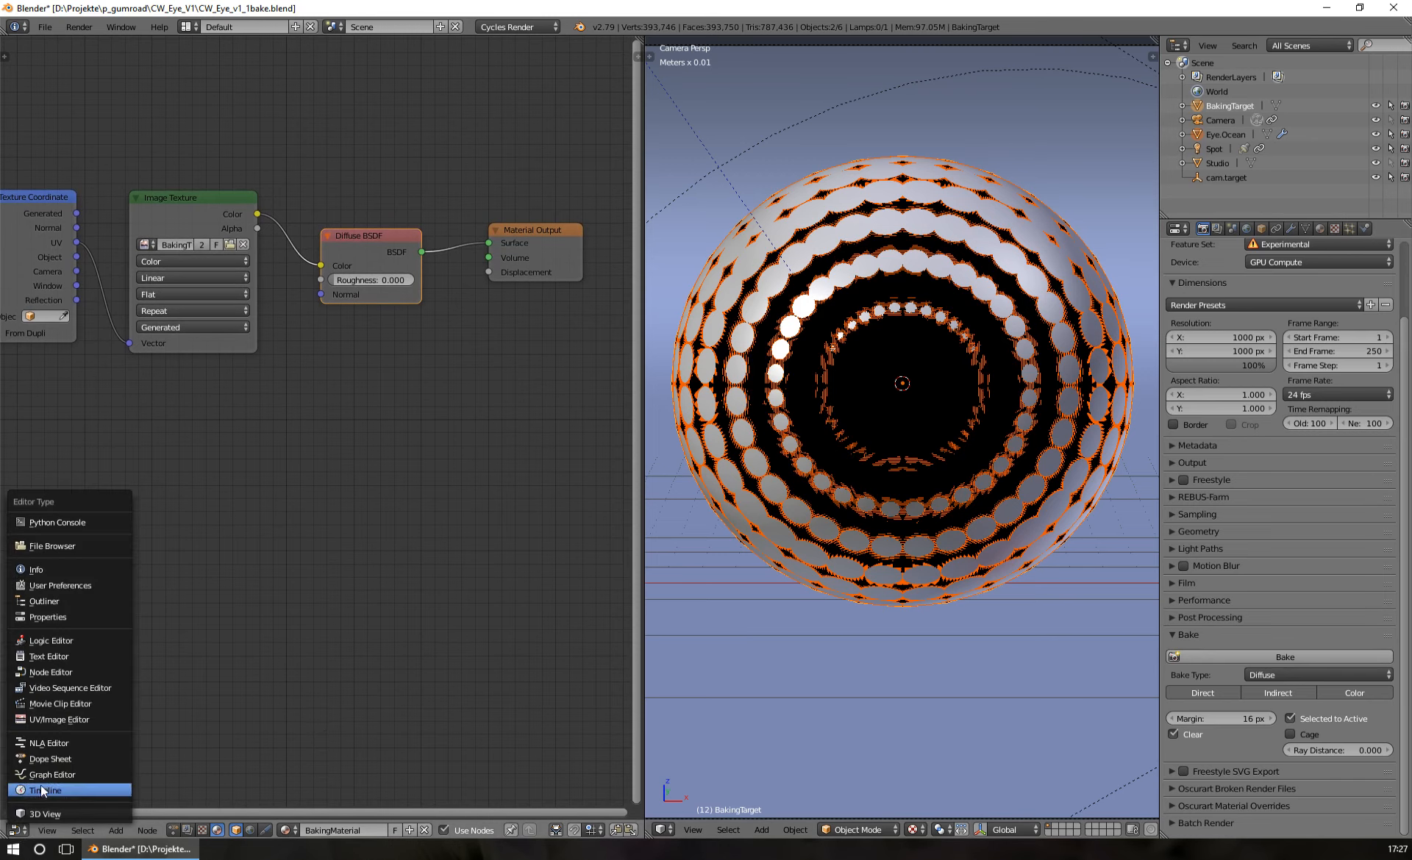
pyautogui.click(47, 721)
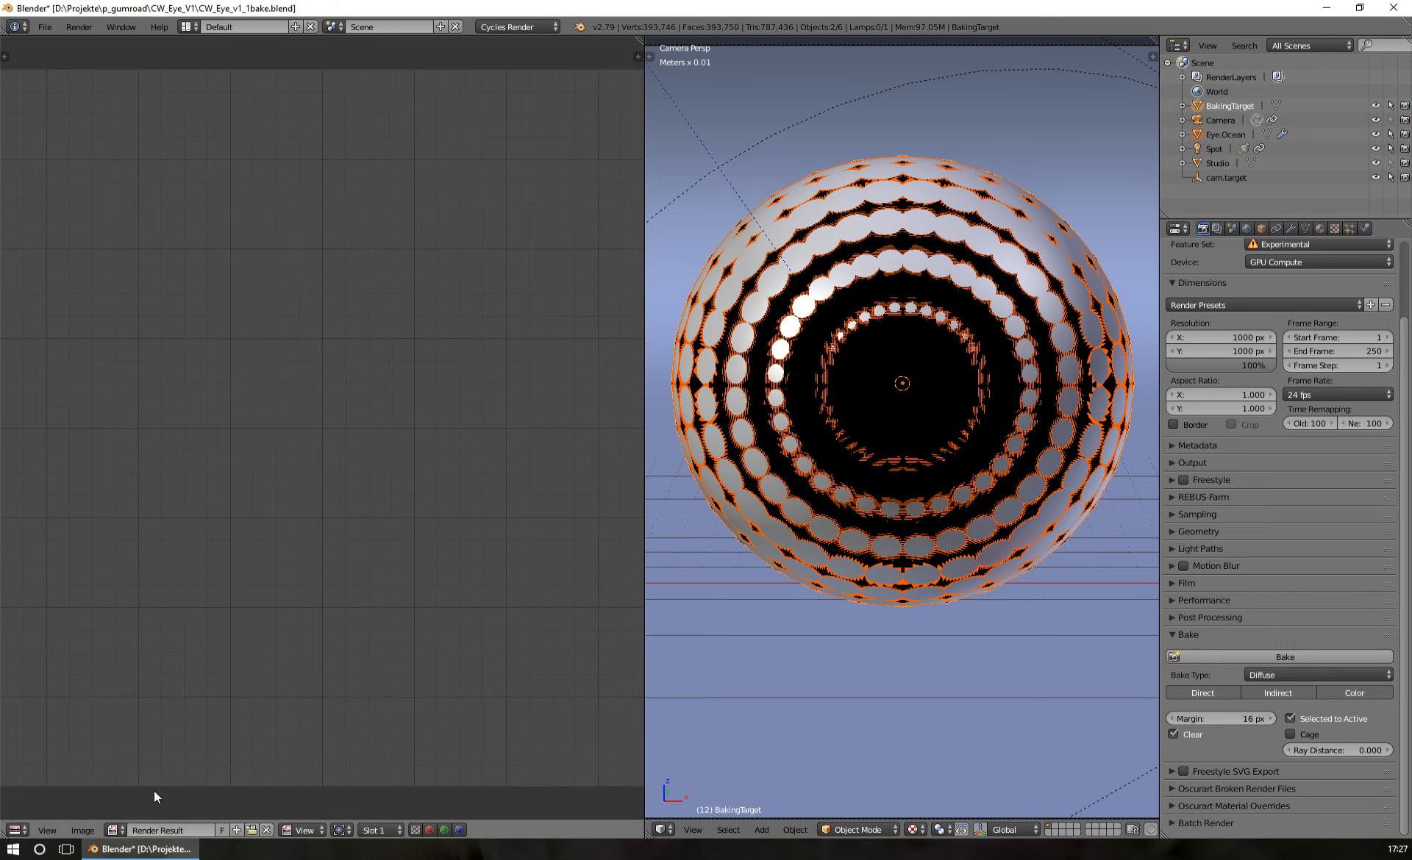
pyautogui.click(115, 833)
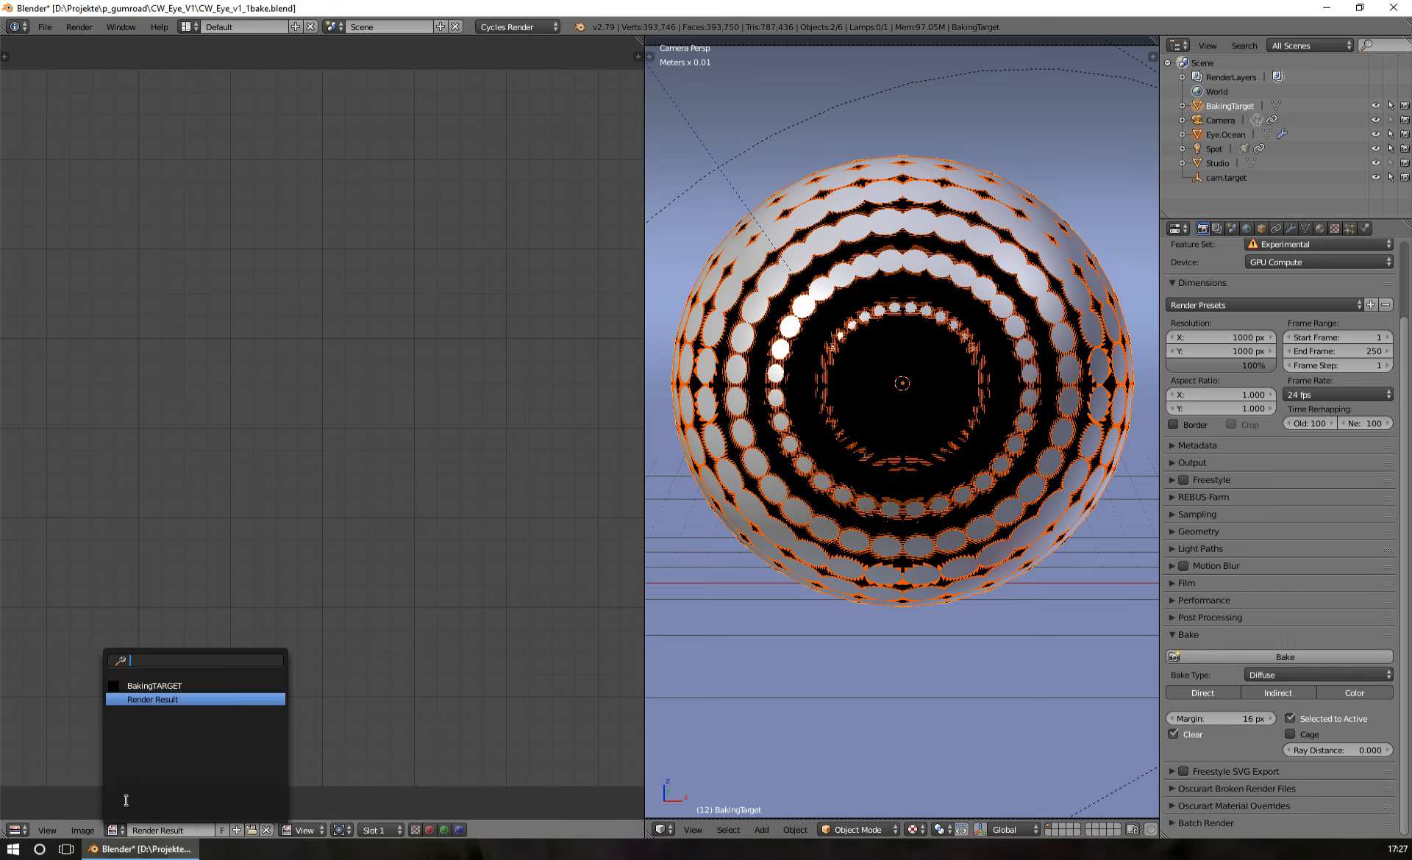
pyautogui.click(159, 686)
pyautogui.scroll(-2, 337, 514)
pyautogui.scroll(1, 359, 510)
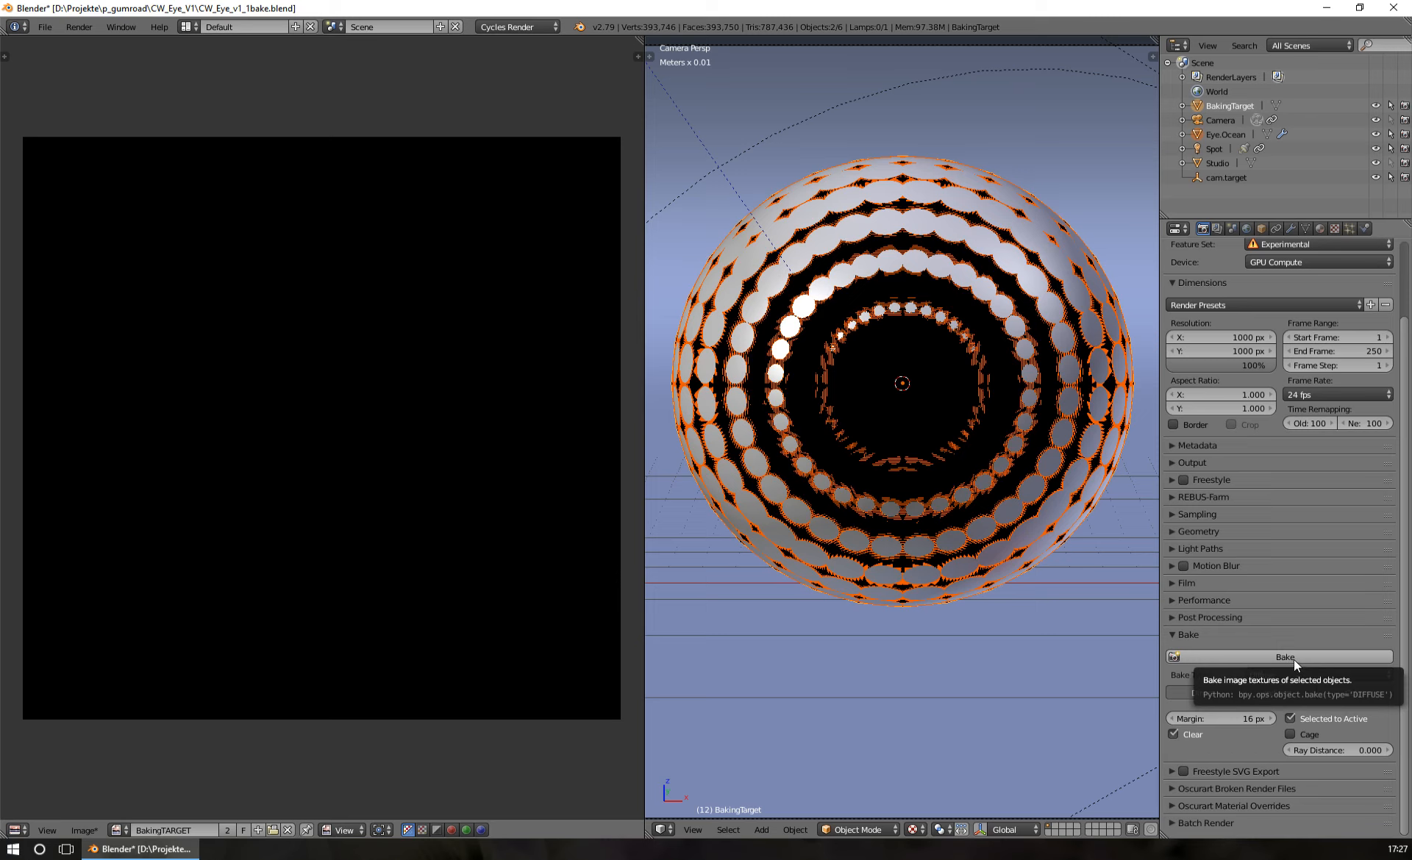
# - Set the render samples to 50 and bake the diffuse map onto BakingTarget
pyautogui.click(1197, 516)
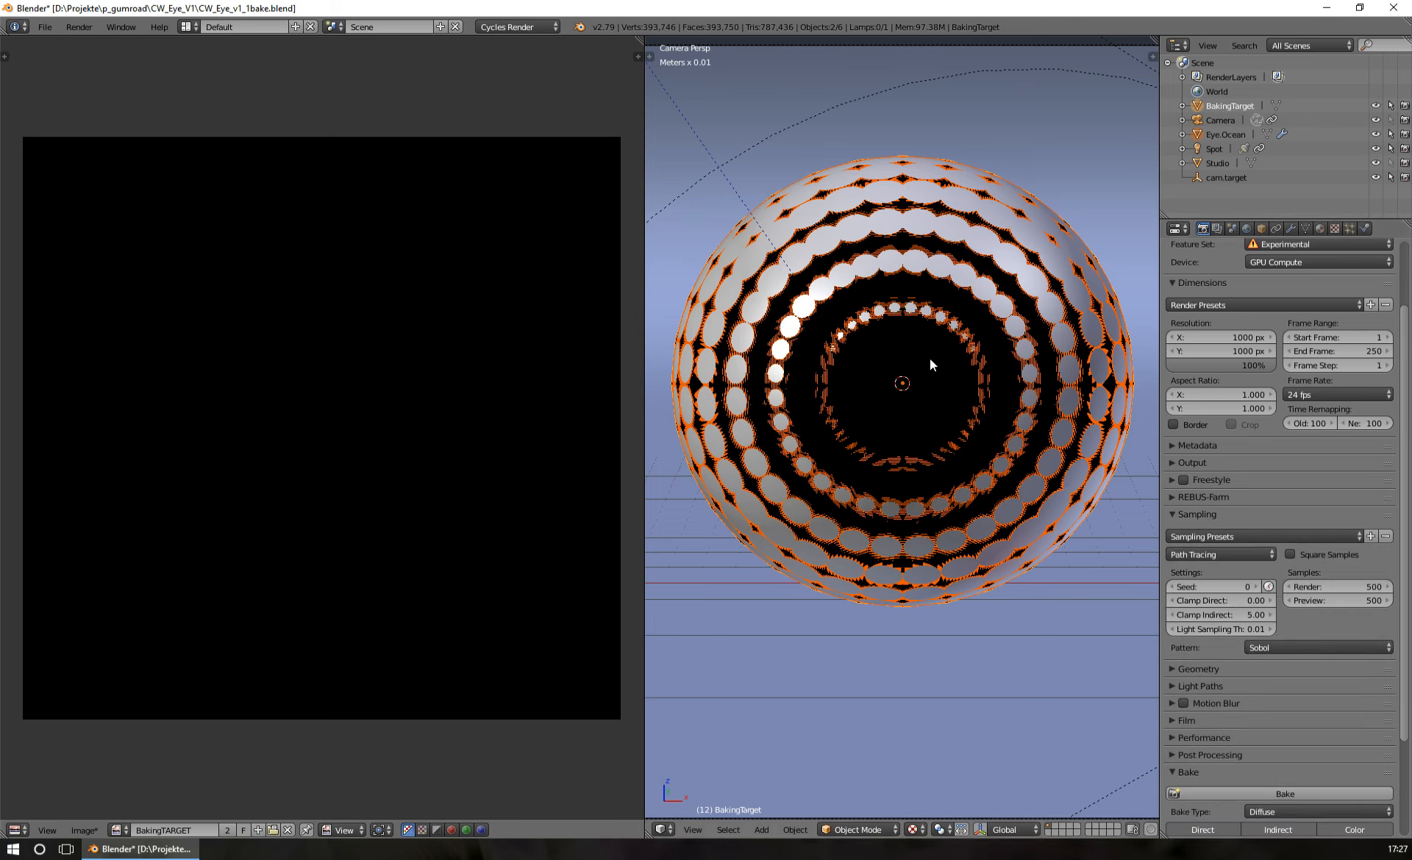
pyautogui.click(1364, 592)
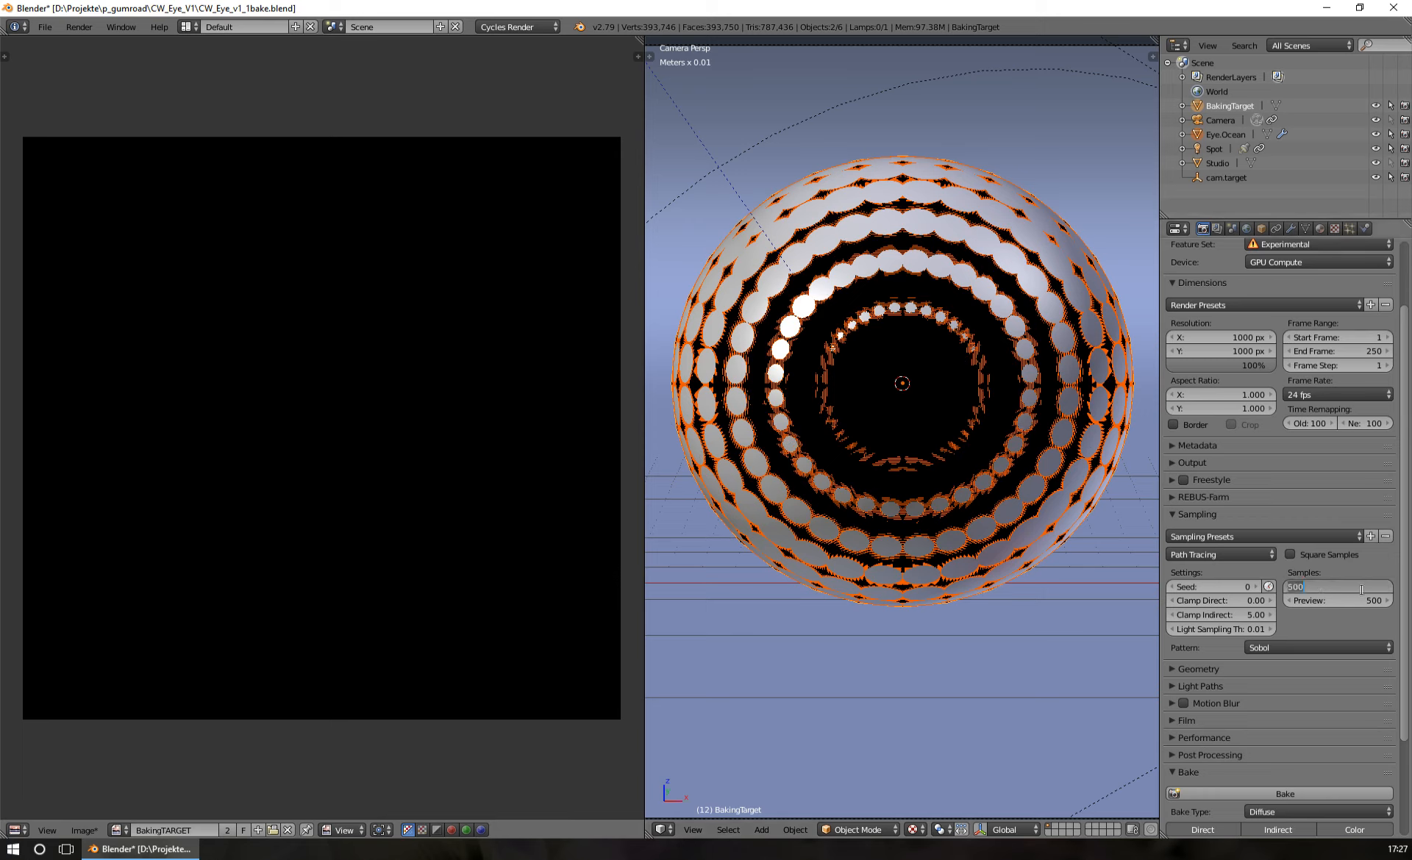
pyautogui.write('50')
pyautogui.press('Return')
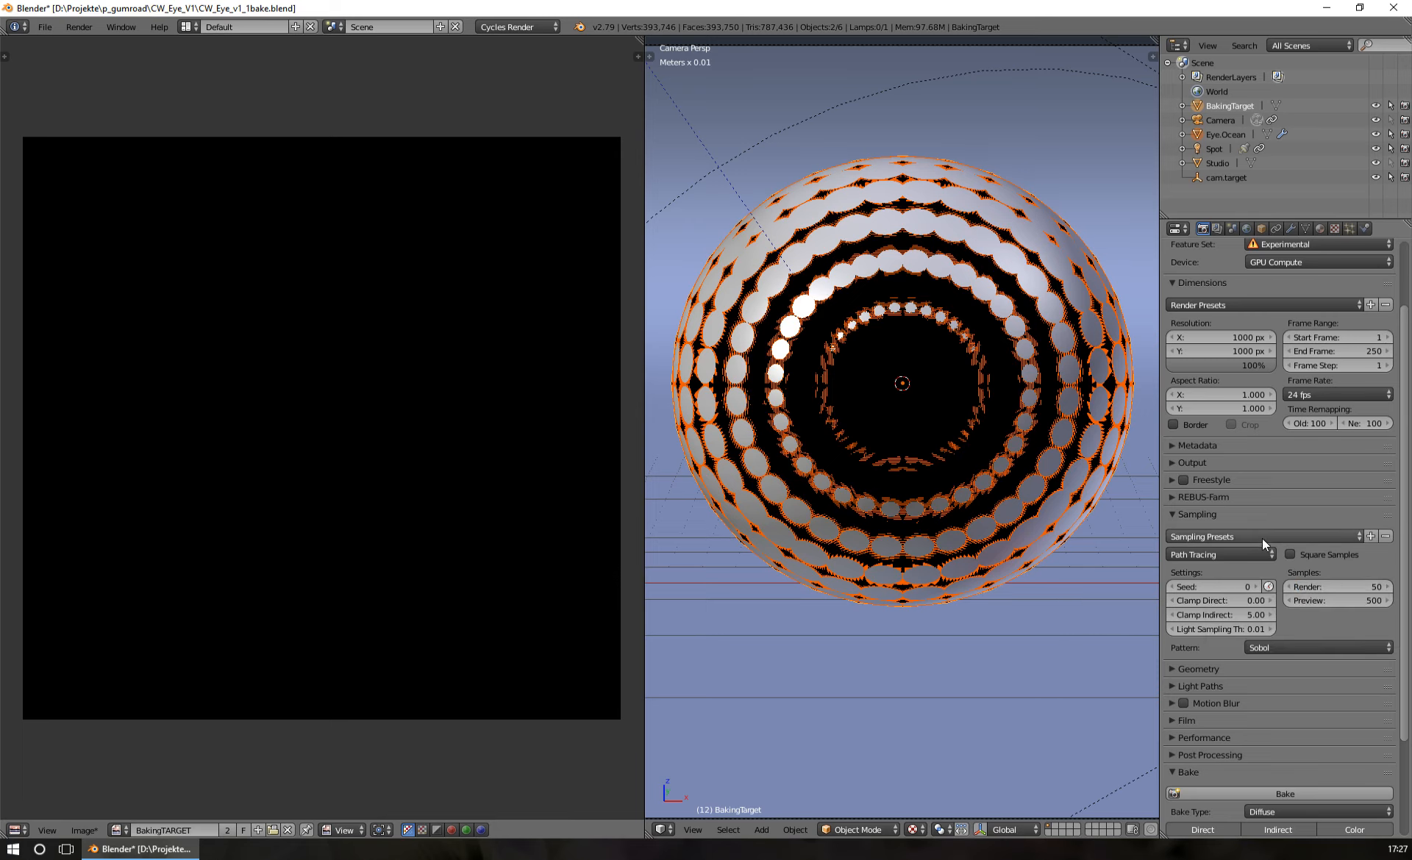
pyautogui.scroll(-4, 1352, 654)
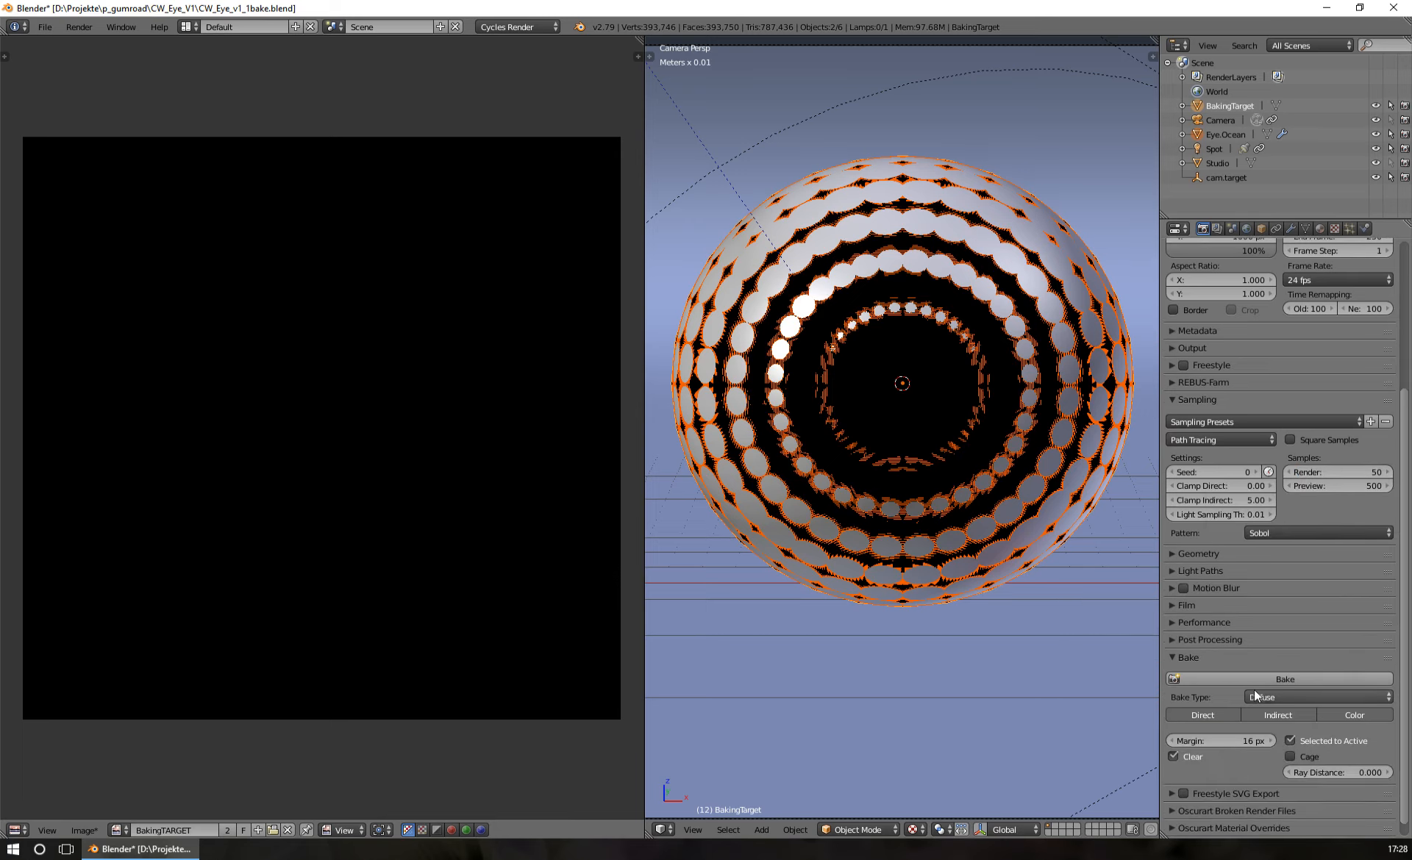
pyautogui.click(1287, 678)
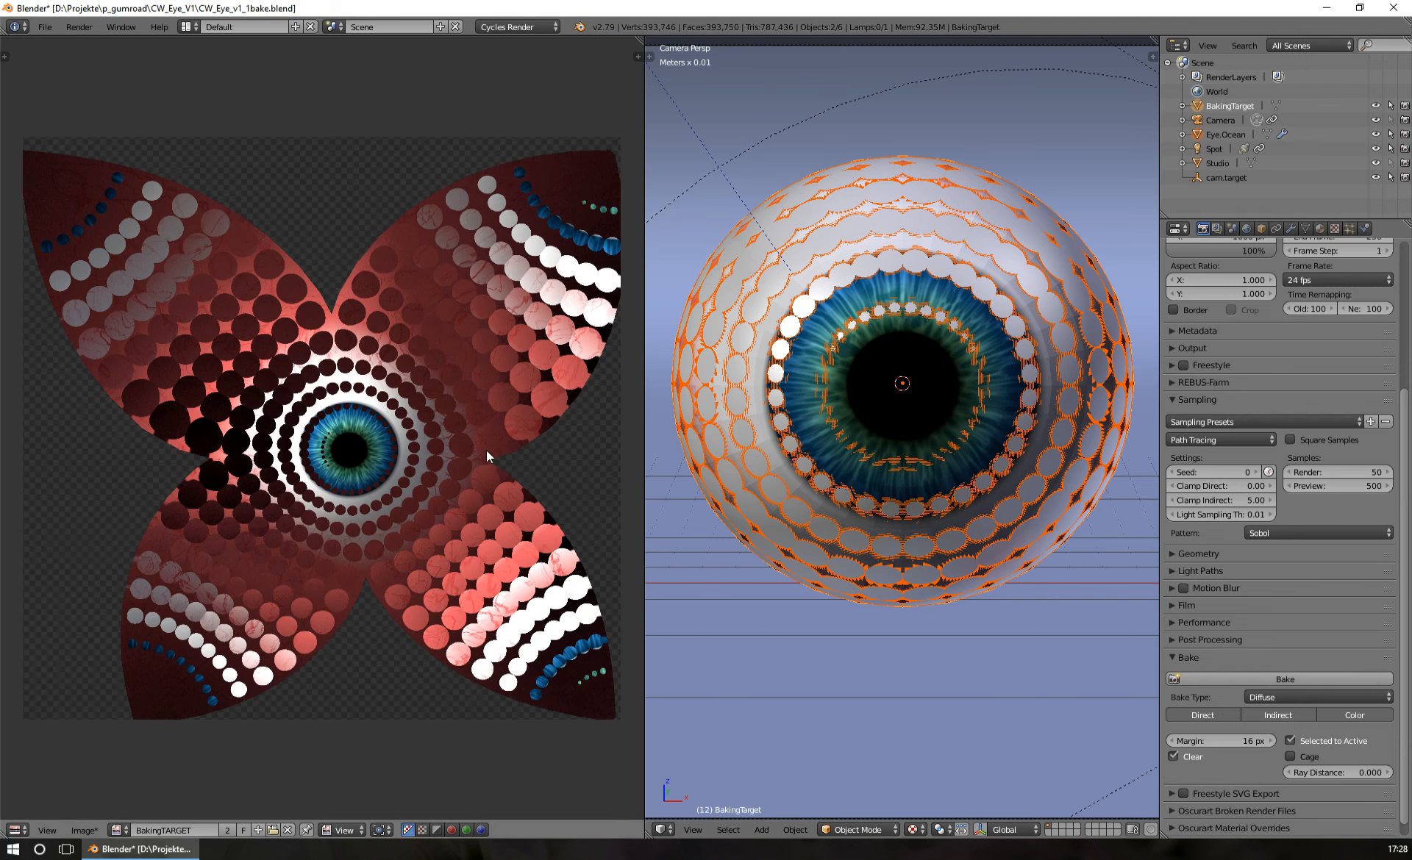
# - Examine the baked eye texture and the overlapping spheres for circular artifacts
pyautogui.scroll(3, 426, 440)
pyautogui.scroll(-3, 475, 451)
pyautogui.scroll(2, 353, 370)
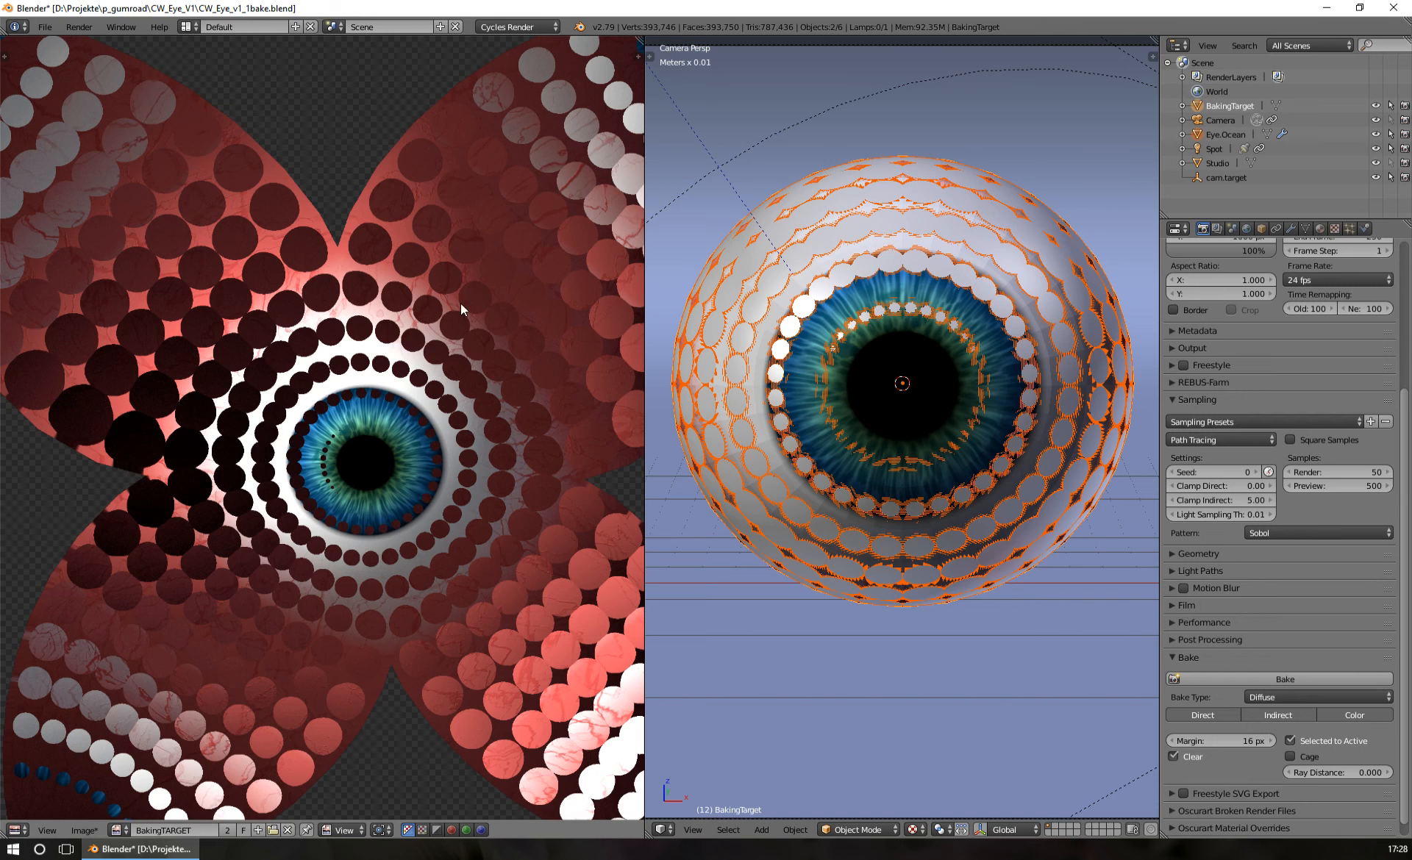
pyautogui.scroll(-3, 462, 321)
pyautogui.scroll(2, 459, 332)
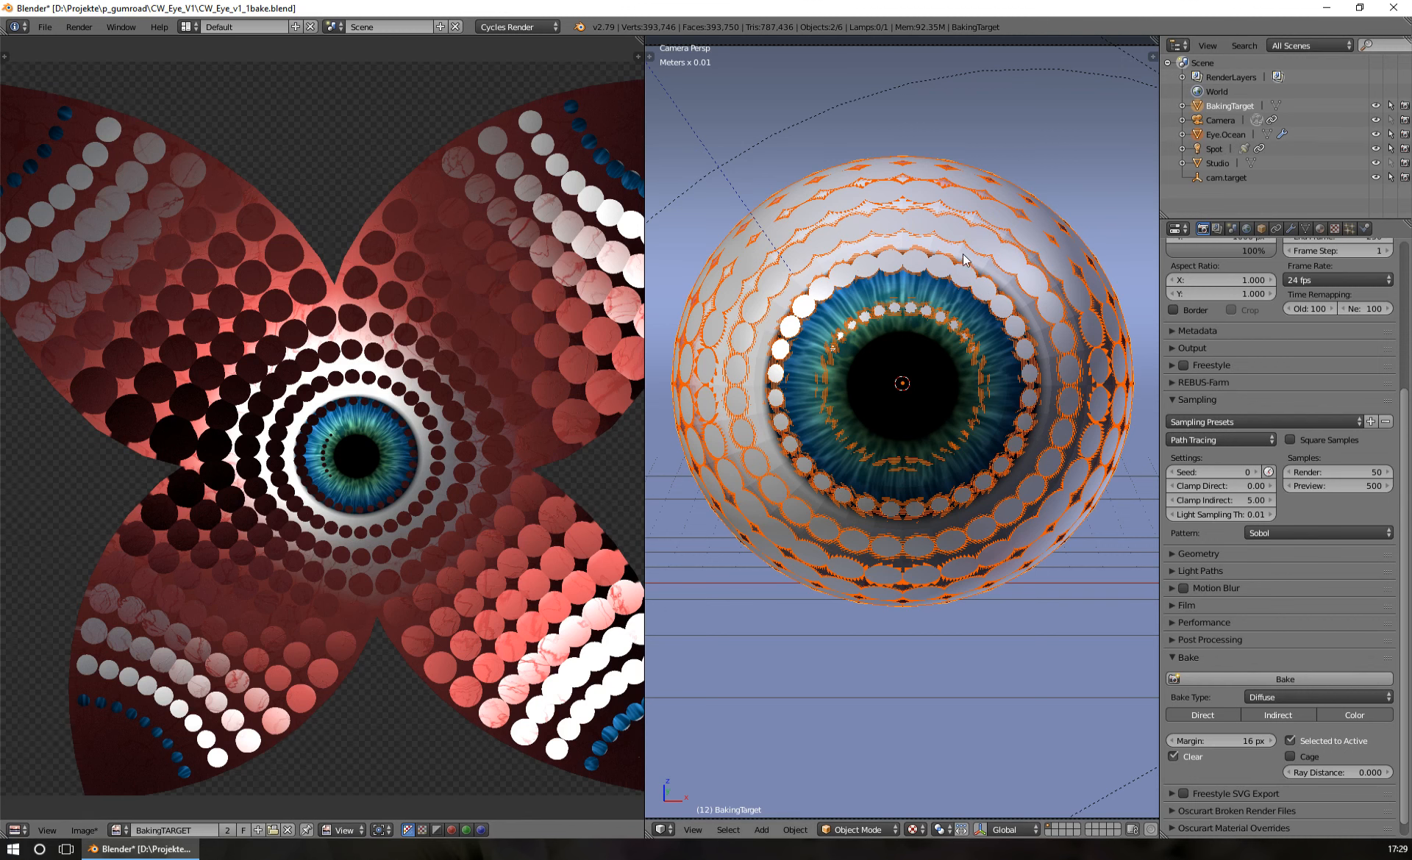
pyautogui.scroll(1, 950, 244)
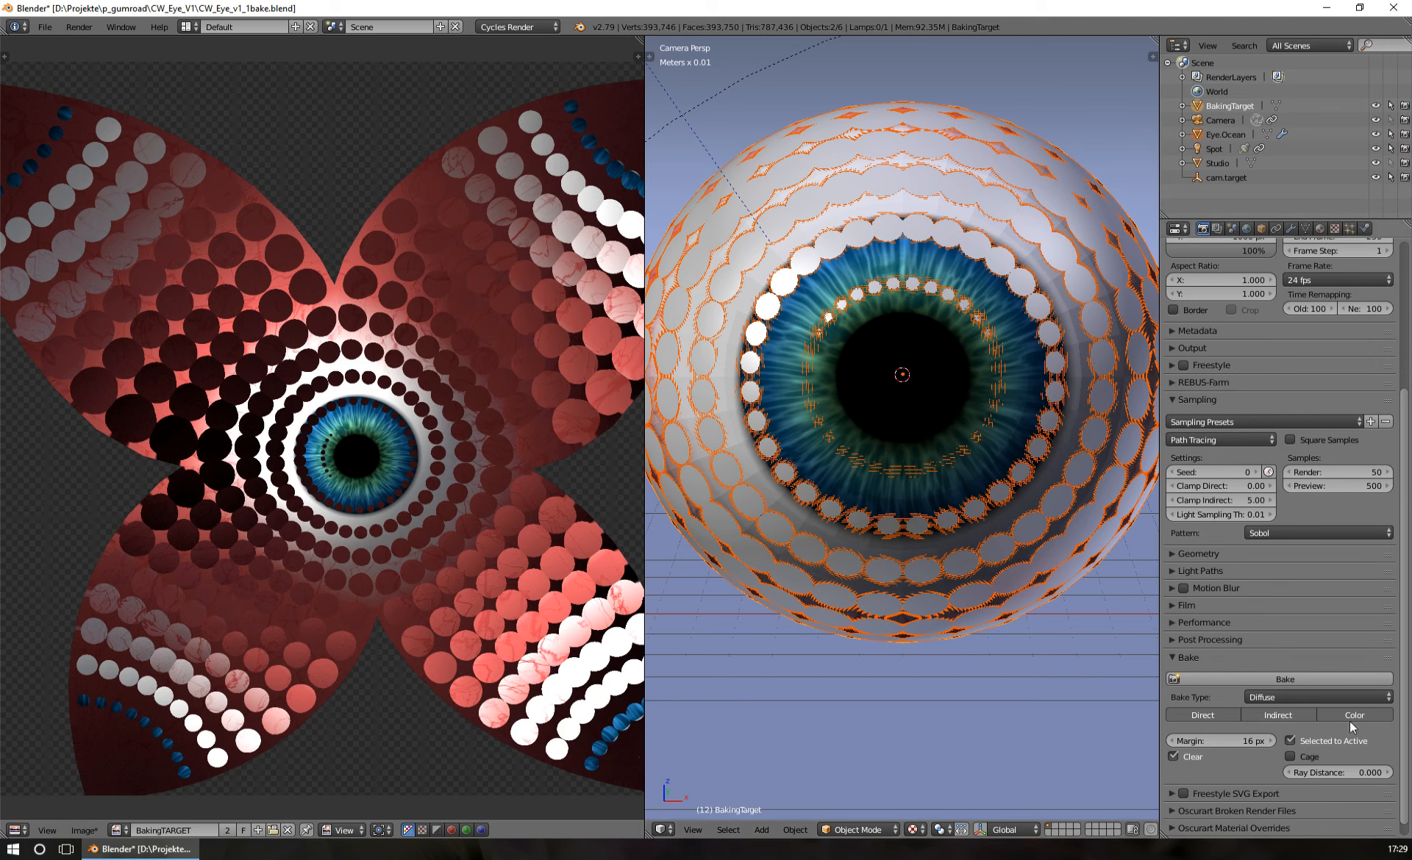
# - Set the bake ray distance to 1 and the render samples to 25, and bake the diffuse map again
pyautogui.click(1360, 773)
pyautogui.write('1')
pyautogui.press('Return')
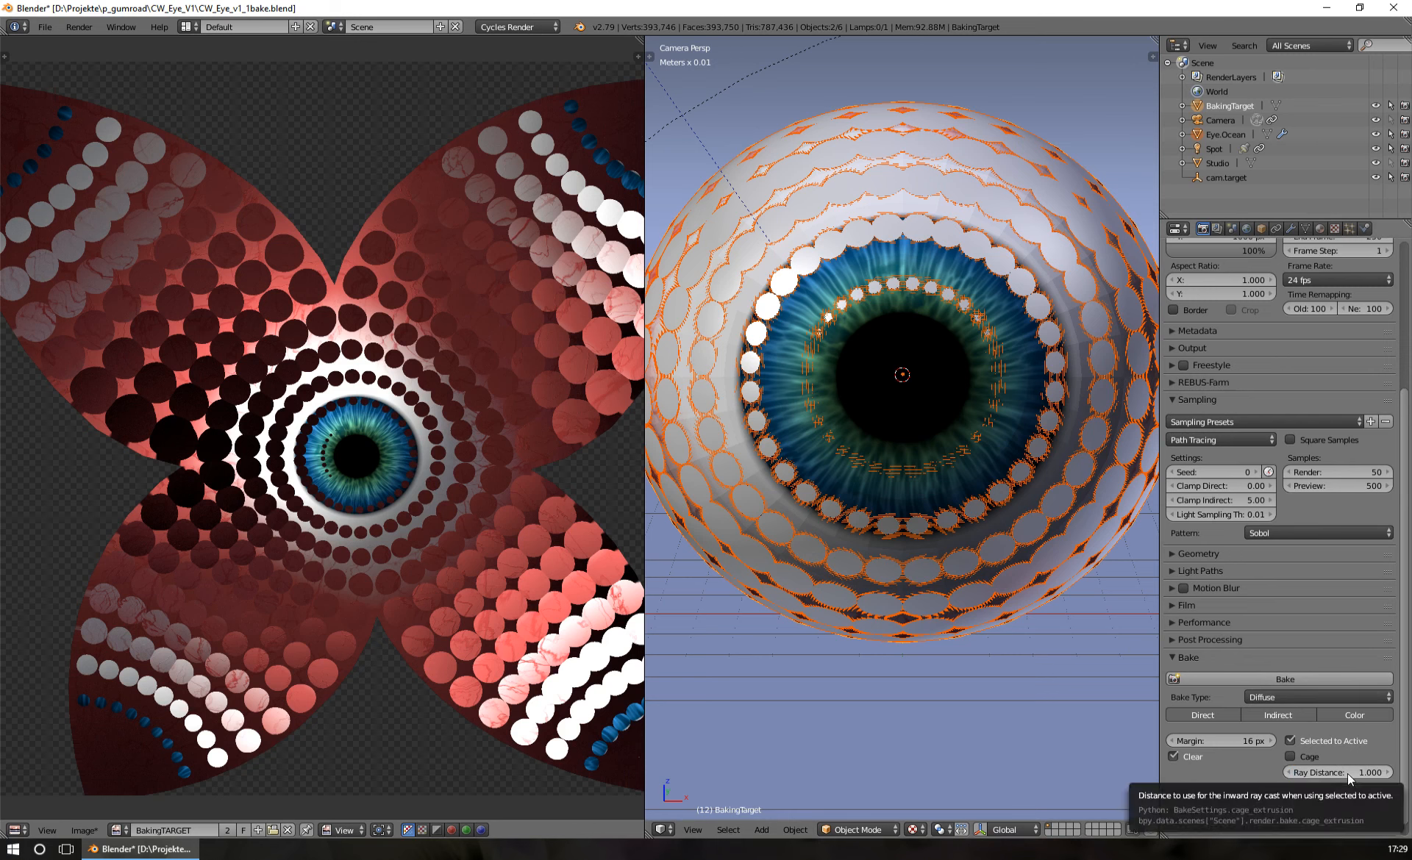
pyautogui.click(1343, 472)
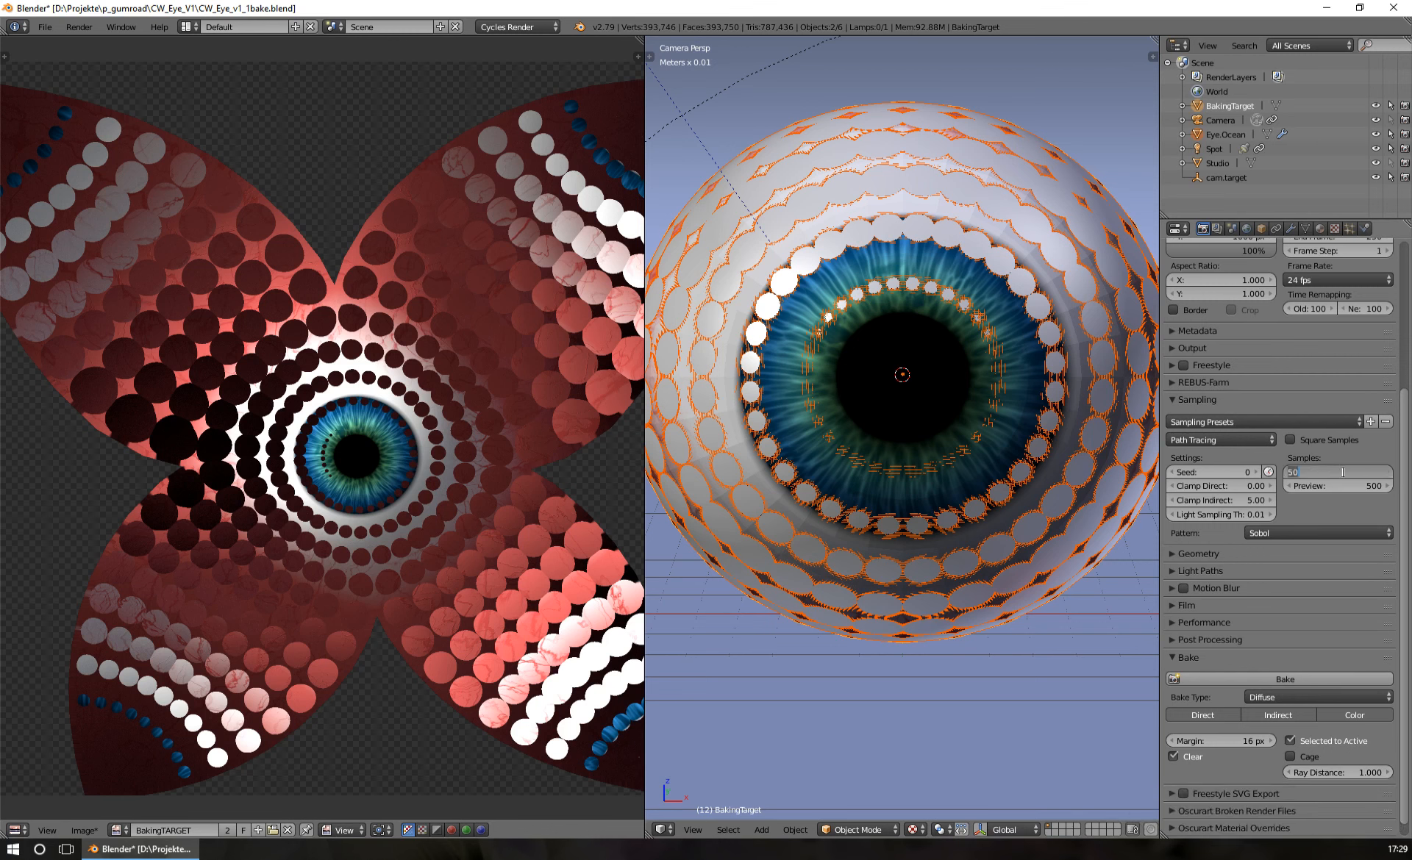
pyautogui.write('25')
pyautogui.press('Return')
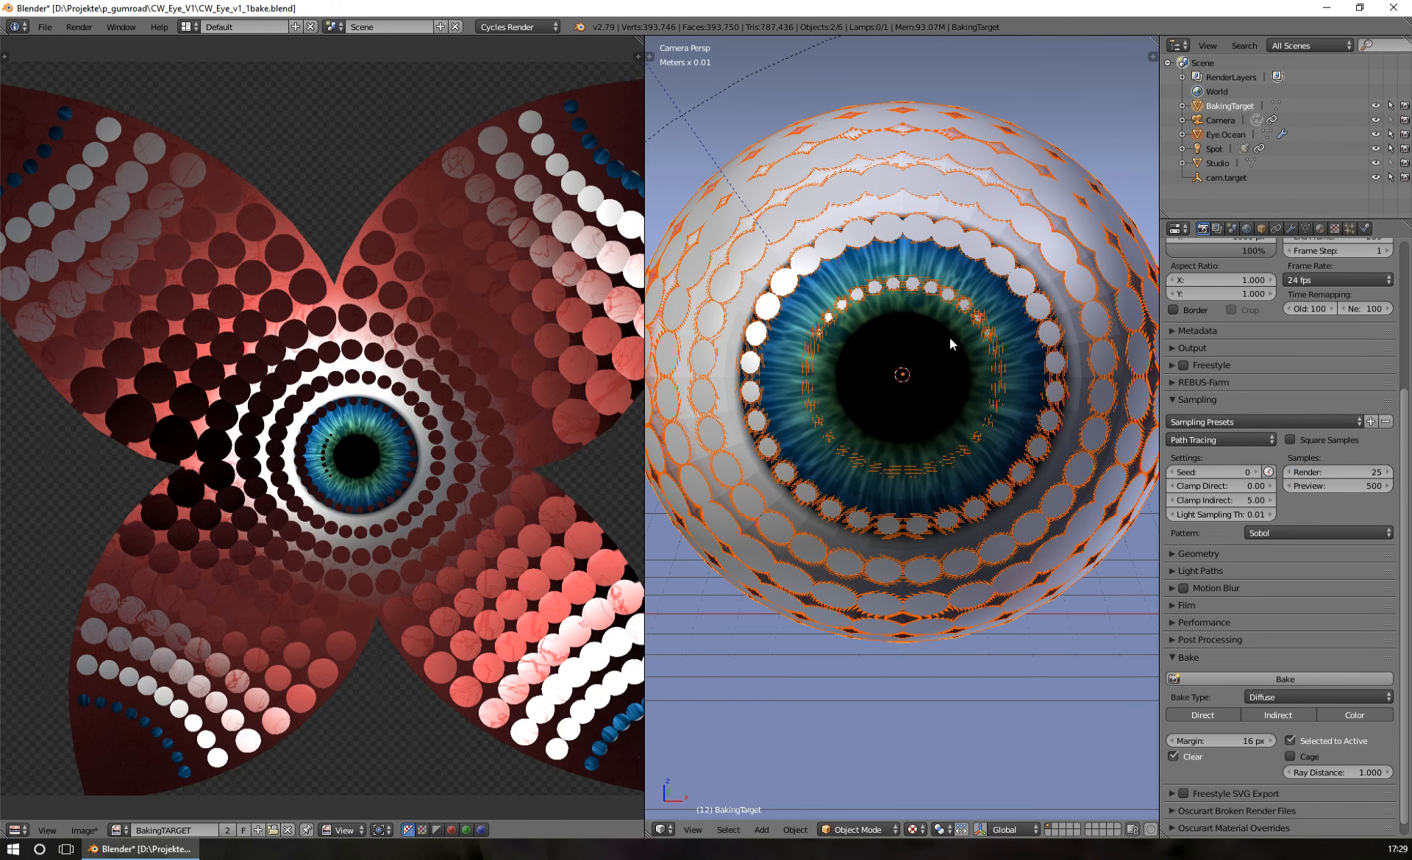
pyautogui.click(1305, 679)
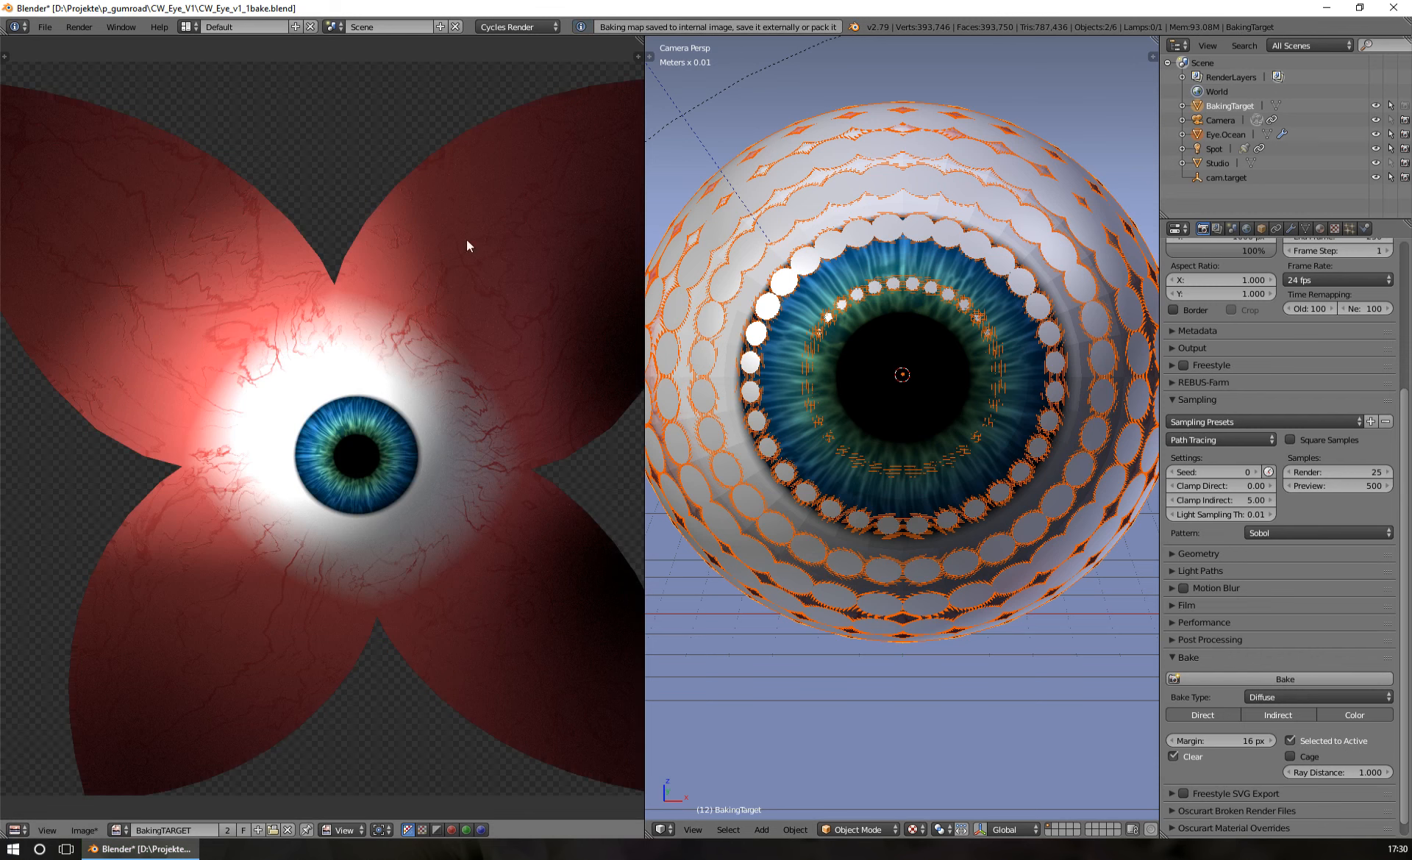
# - Inspect the new bake, set the render samples to 1, and bake the diffuse color map without lighting
pyautogui.scroll(3, 379, 456)
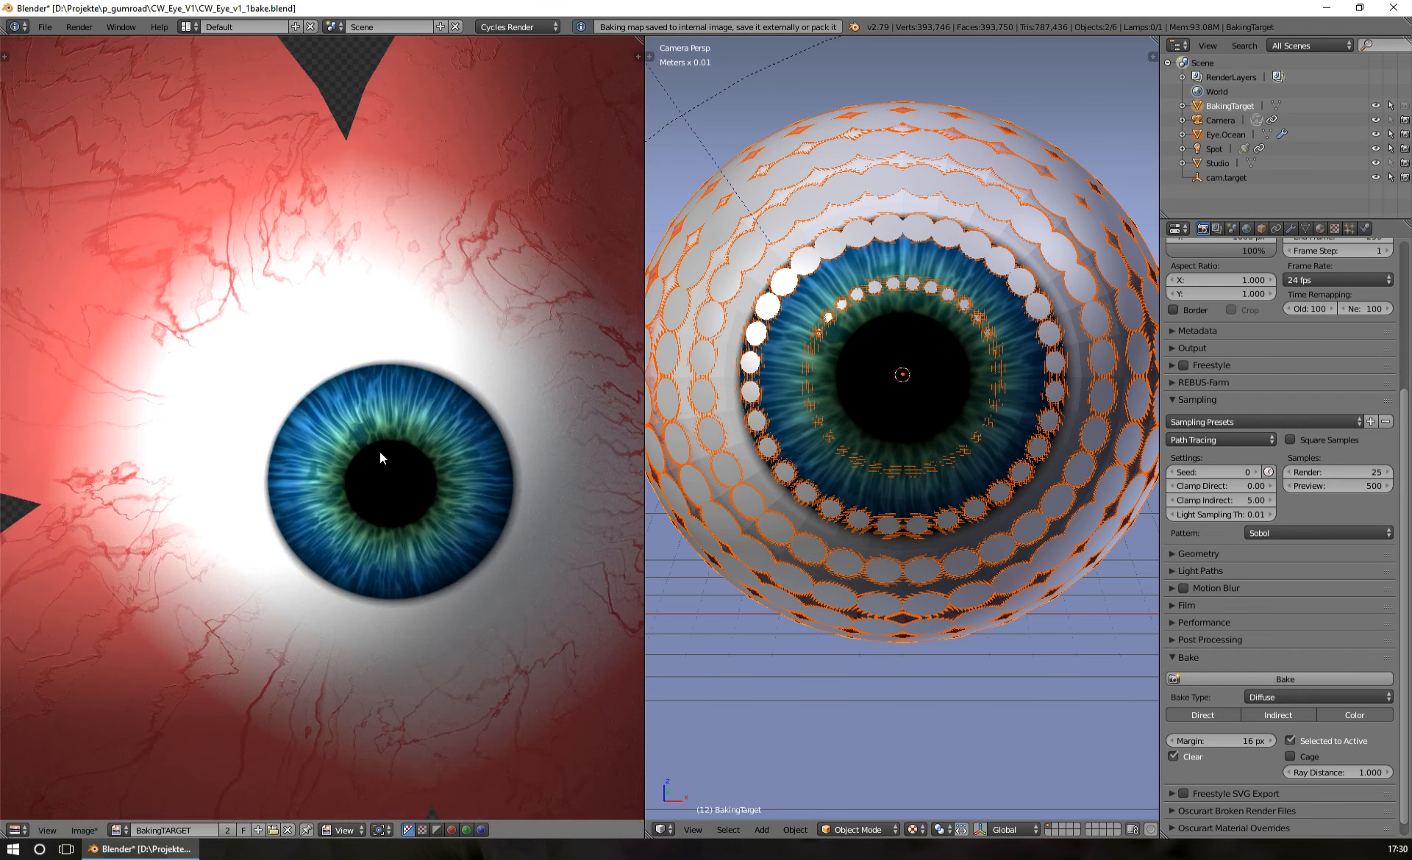
pyautogui.scroll(-4, 380, 452)
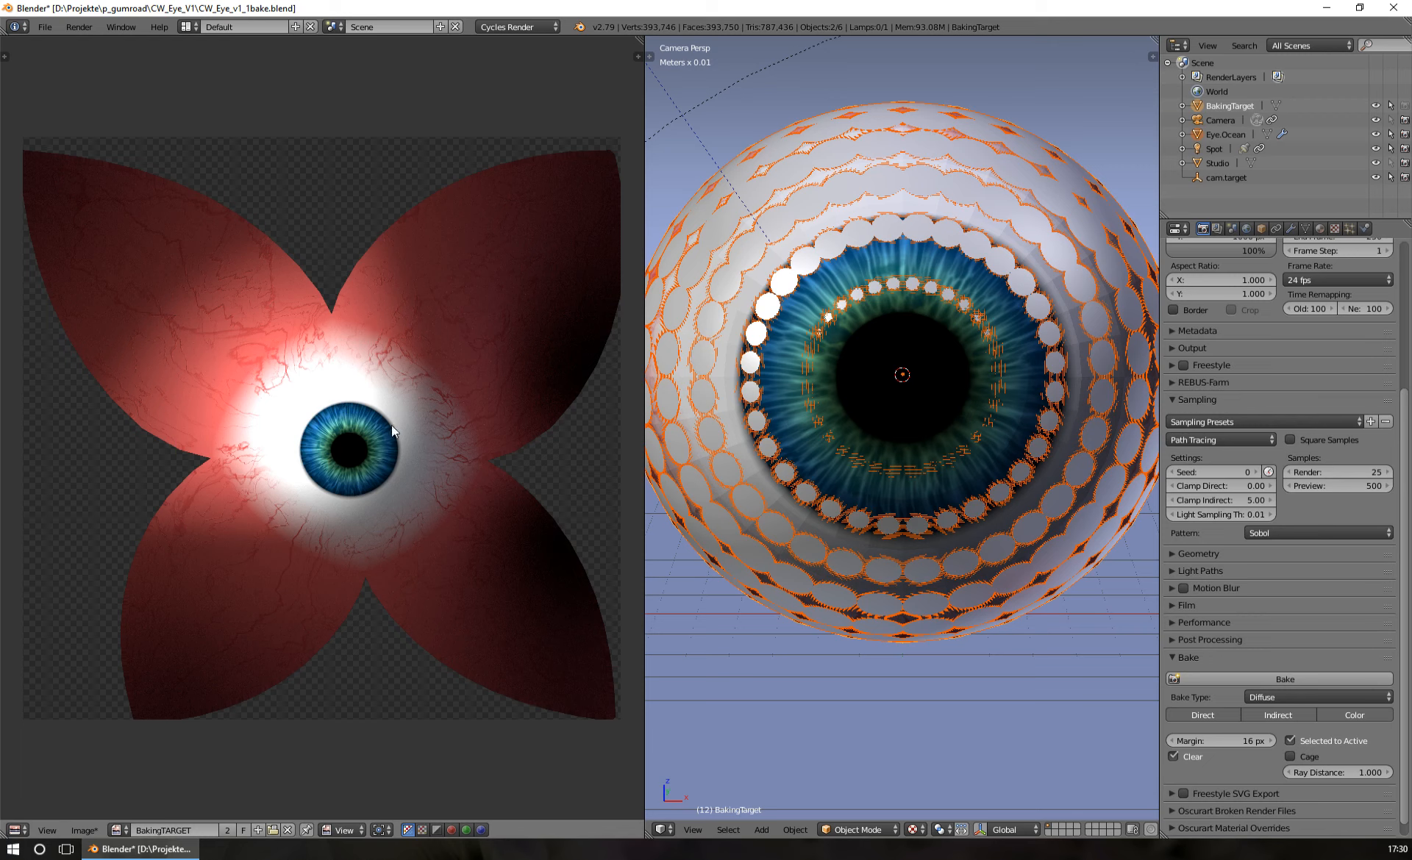
pyautogui.scroll(2, 416, 437)
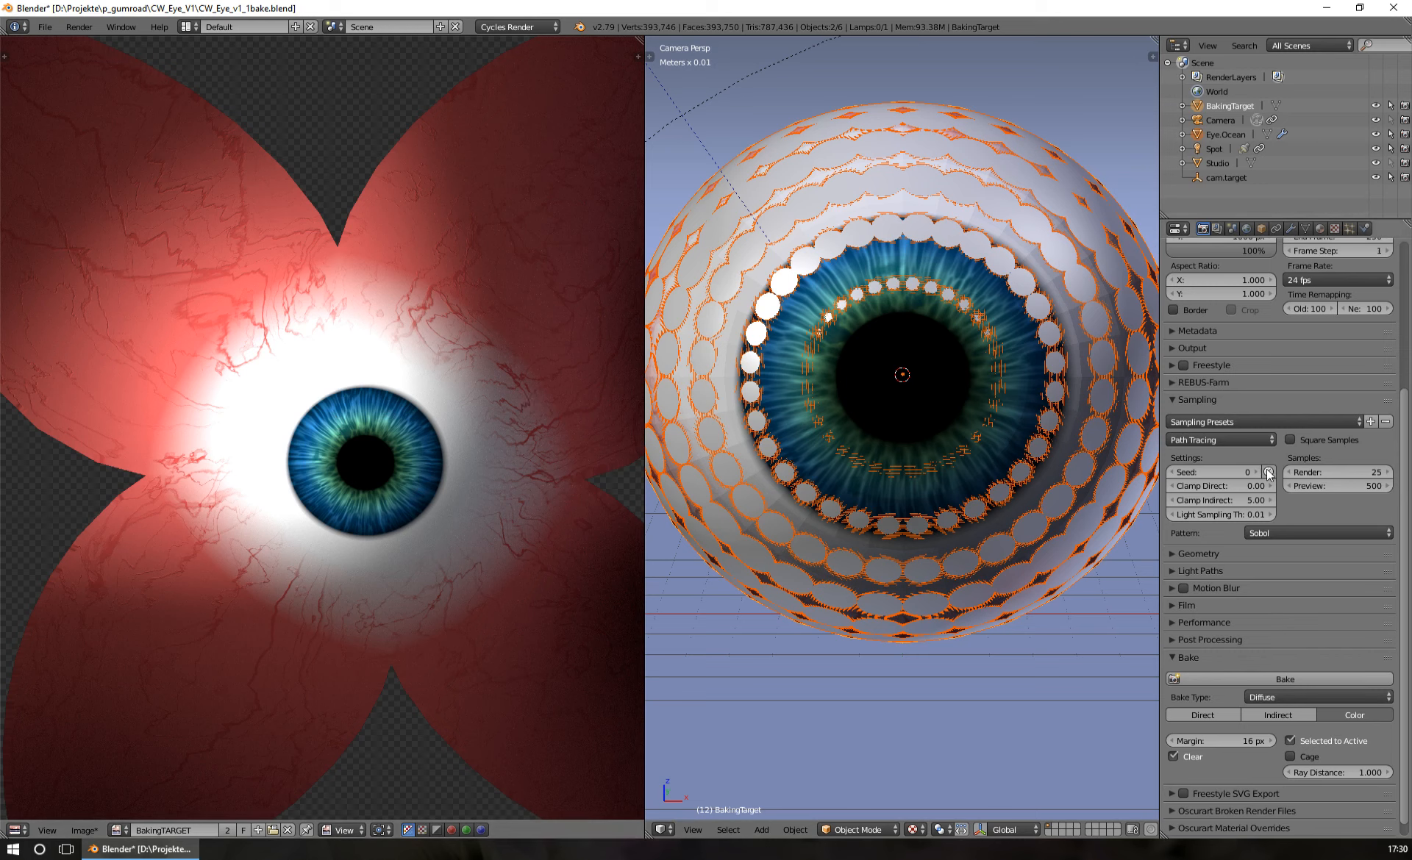
pyautogui.click(1338, 474)
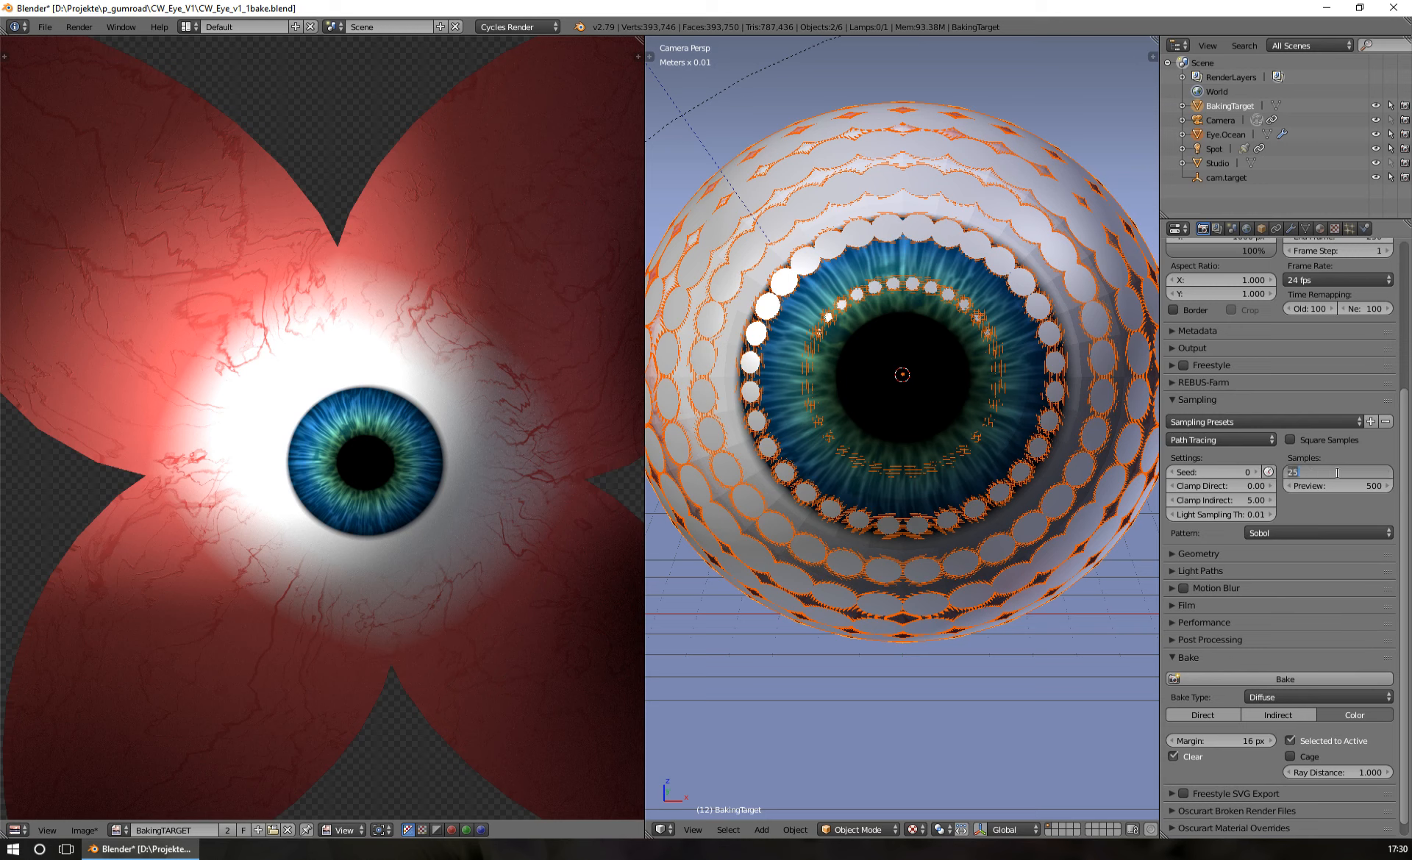
pyautogui.write('1')
pyautogui.press('Return')
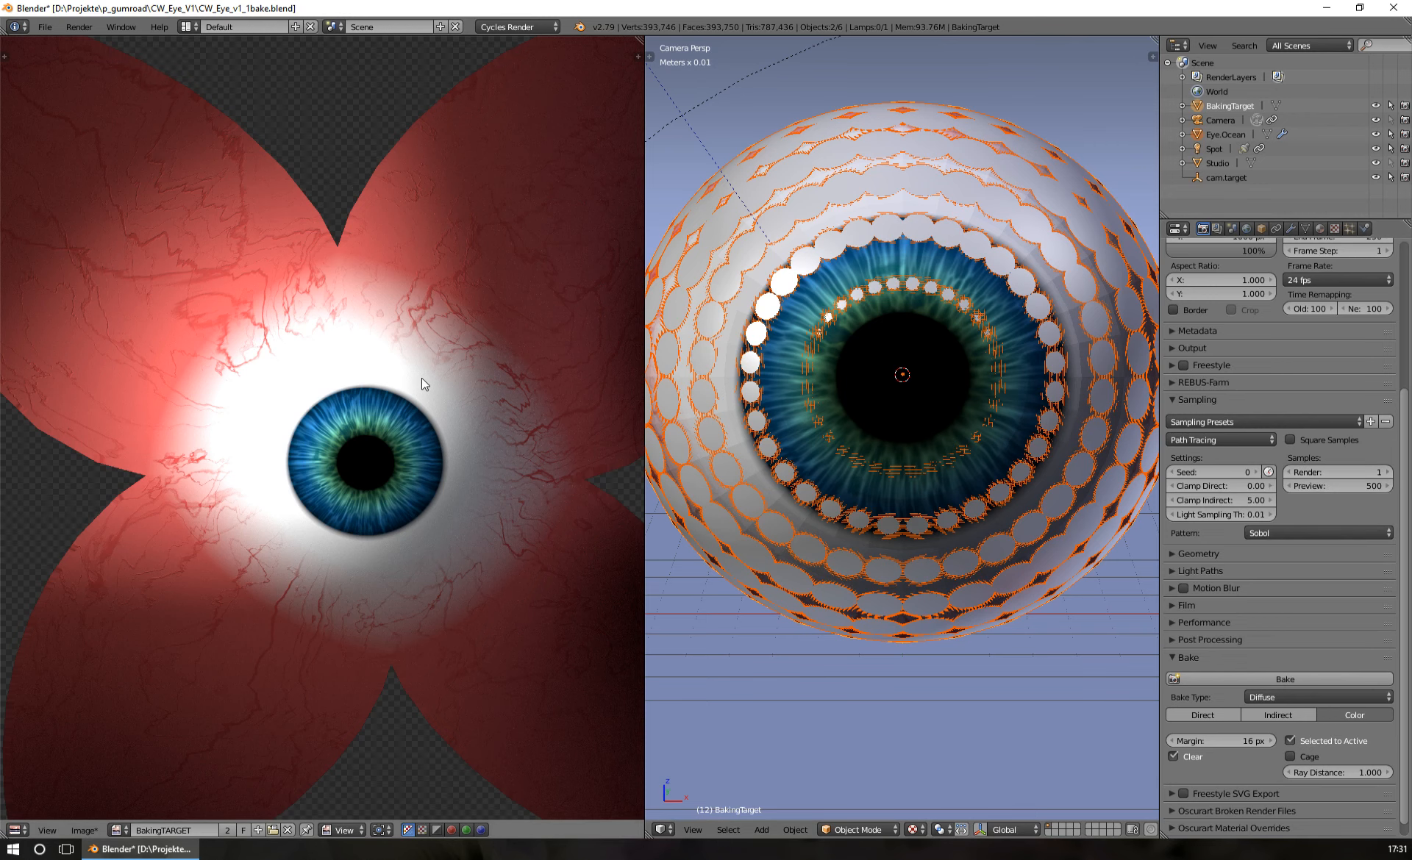
pyautogui.scroll(-1, 477, 403)
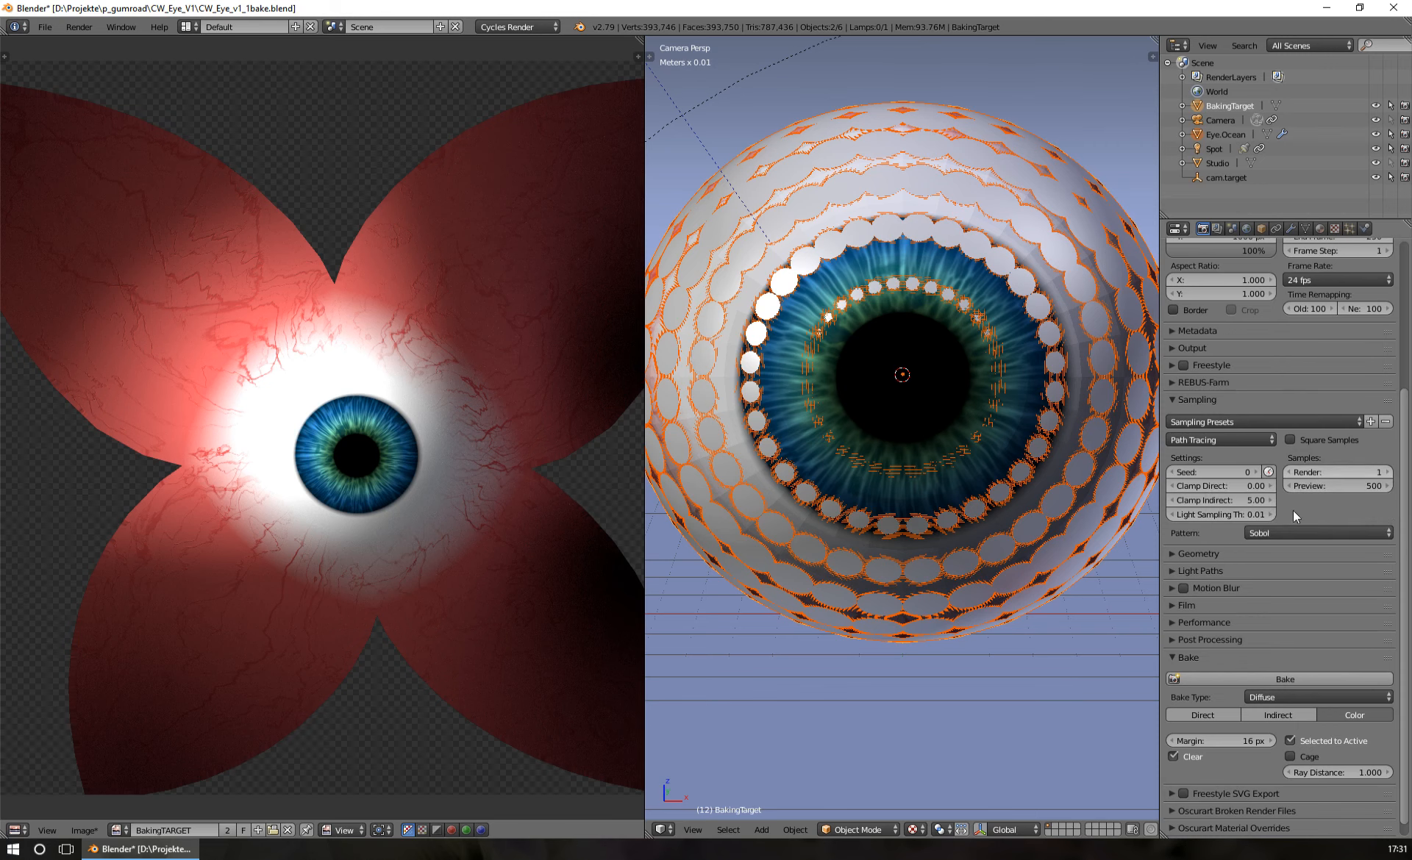
pyautogui.click(1285, 681)
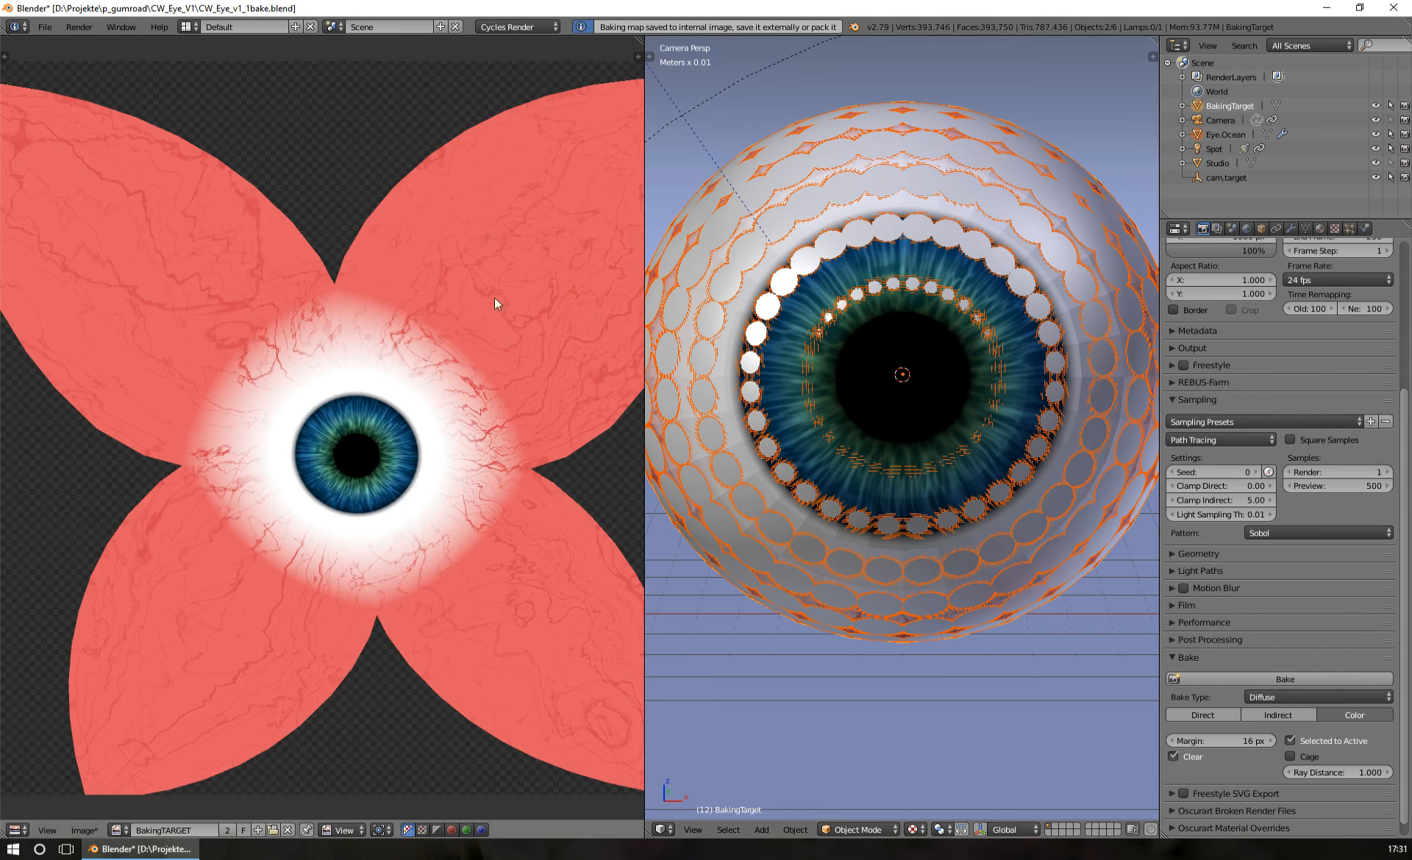
# - Examine the iris and the surrounding veins in the baked diffuse color texture
pyautogui.scroll(3, 385, 392)
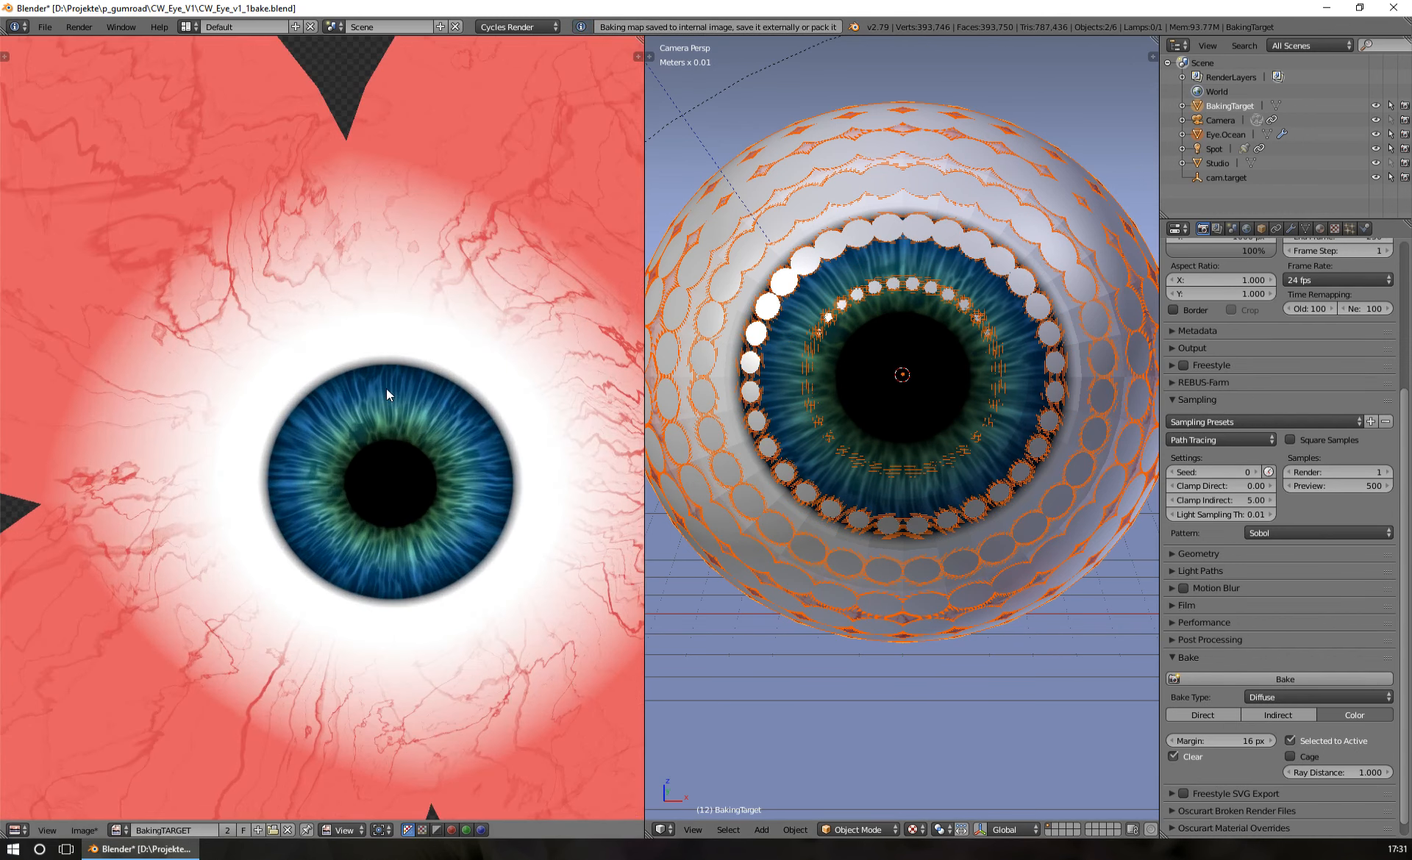
pyautogui.scroll(2, 303, 275)
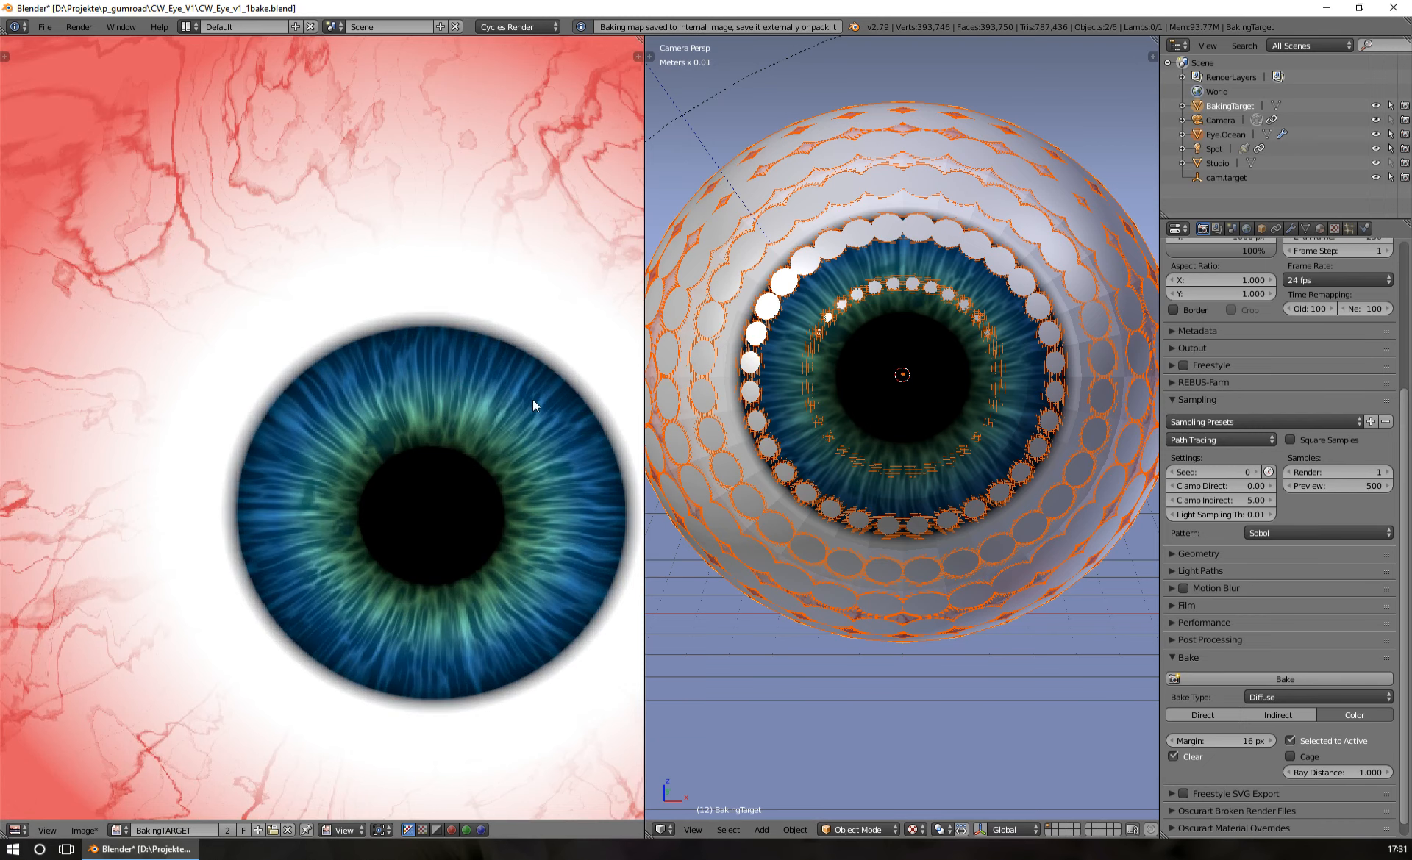
pyautogui.scroll(-6, 533, 403)
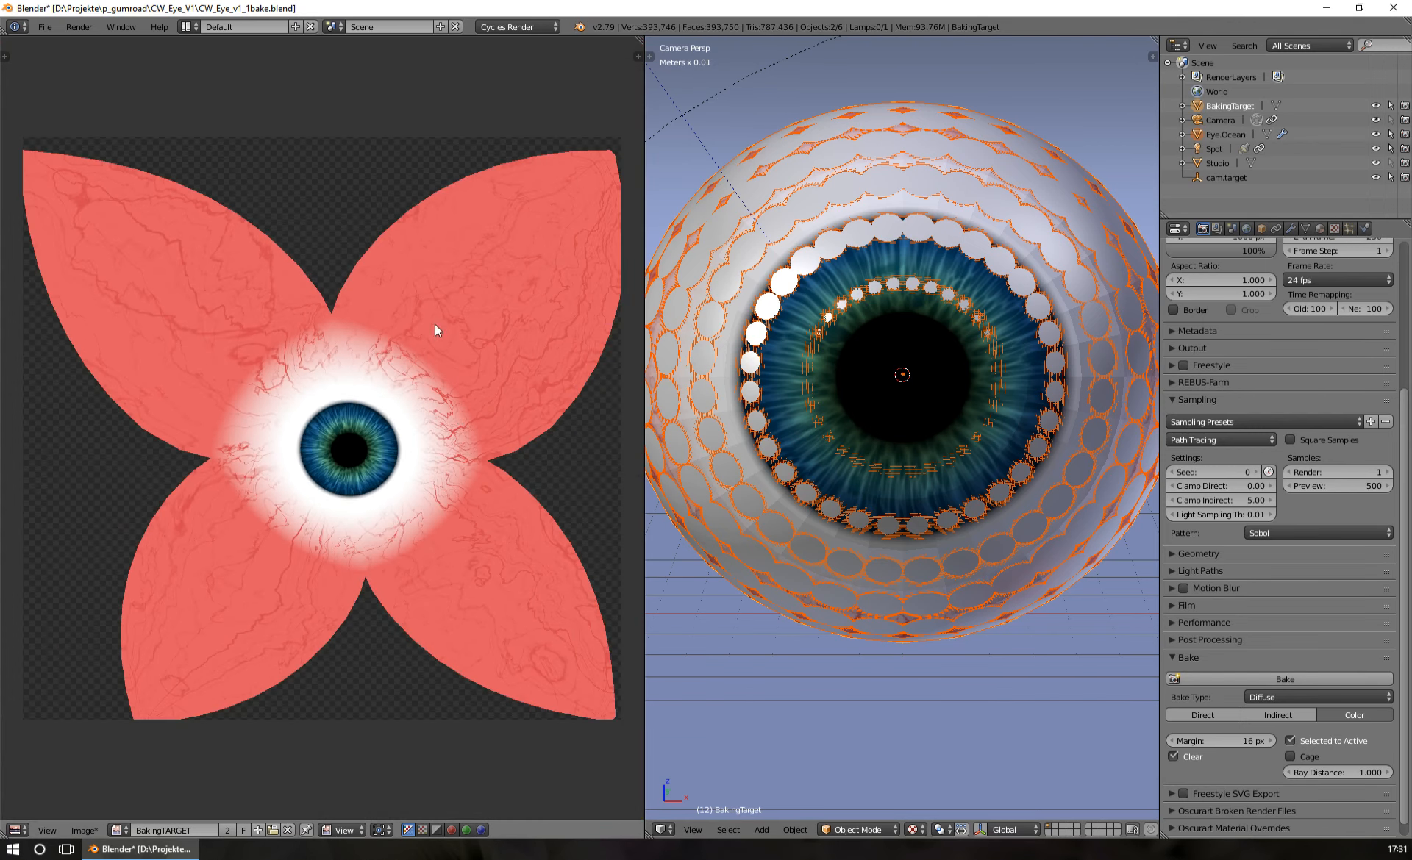
pyautogui.click(83, 831)
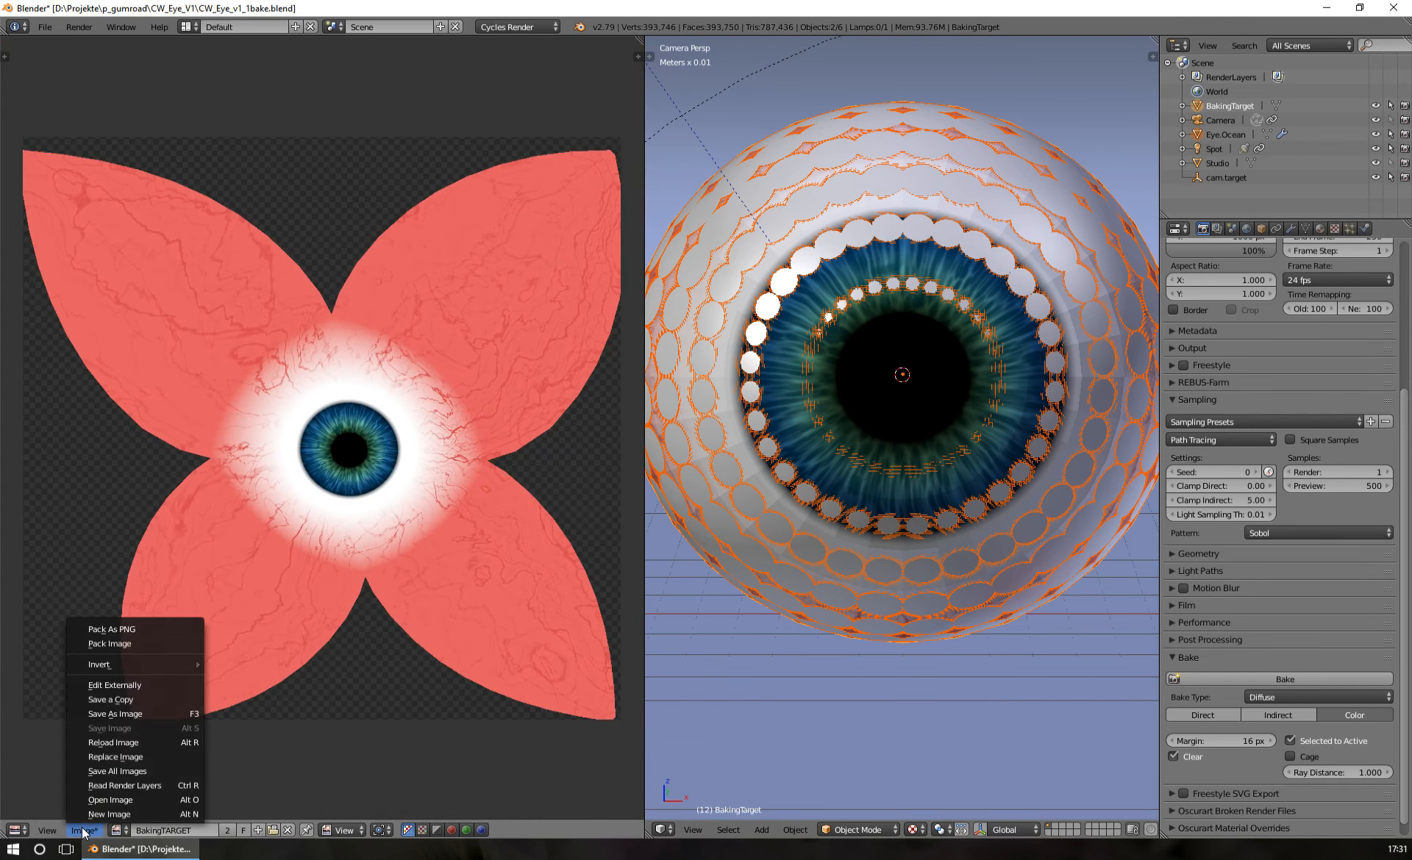
pyautogui.click(128, 713)
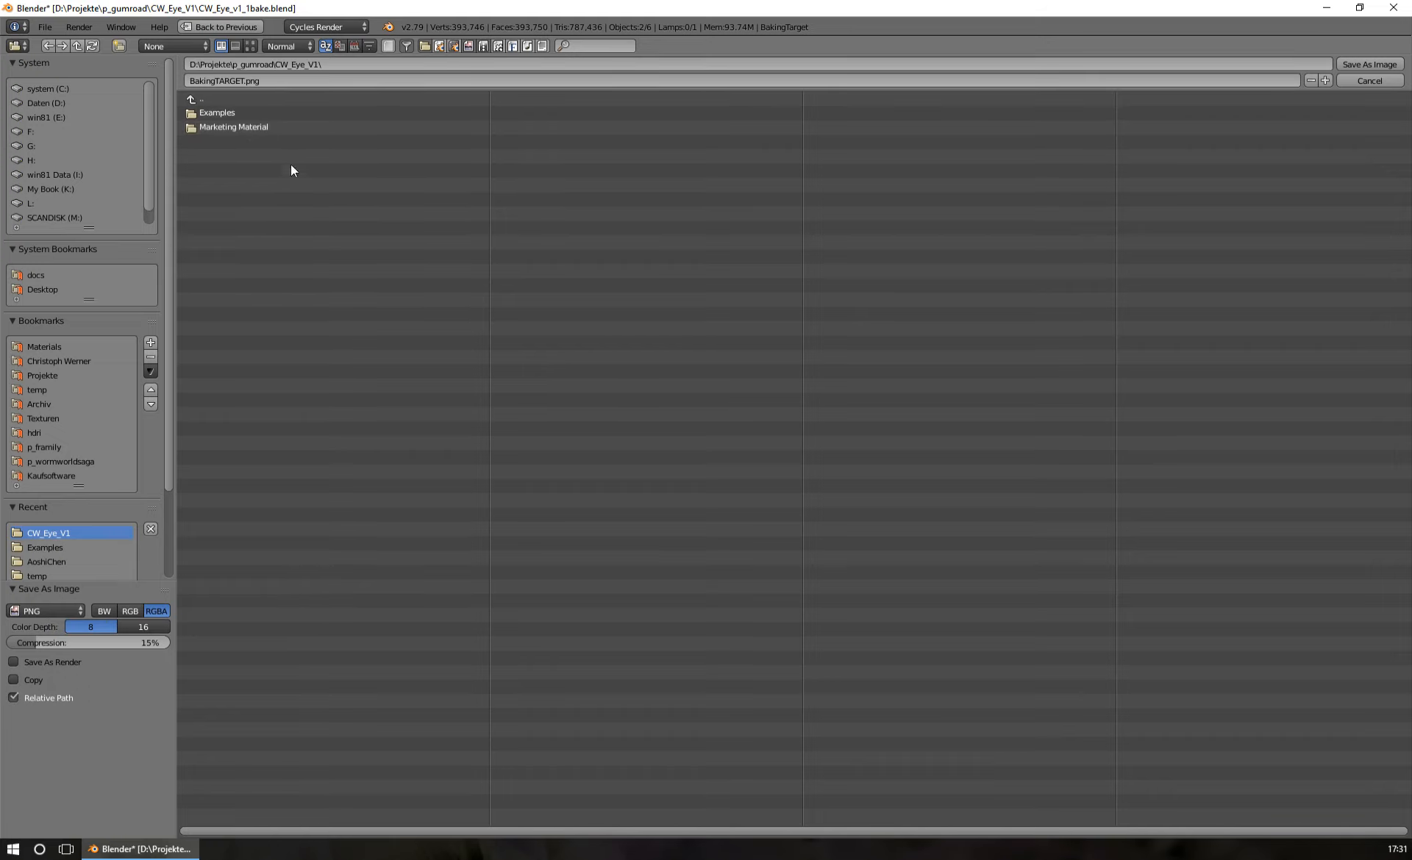
pyautogui.click(1357, 86)
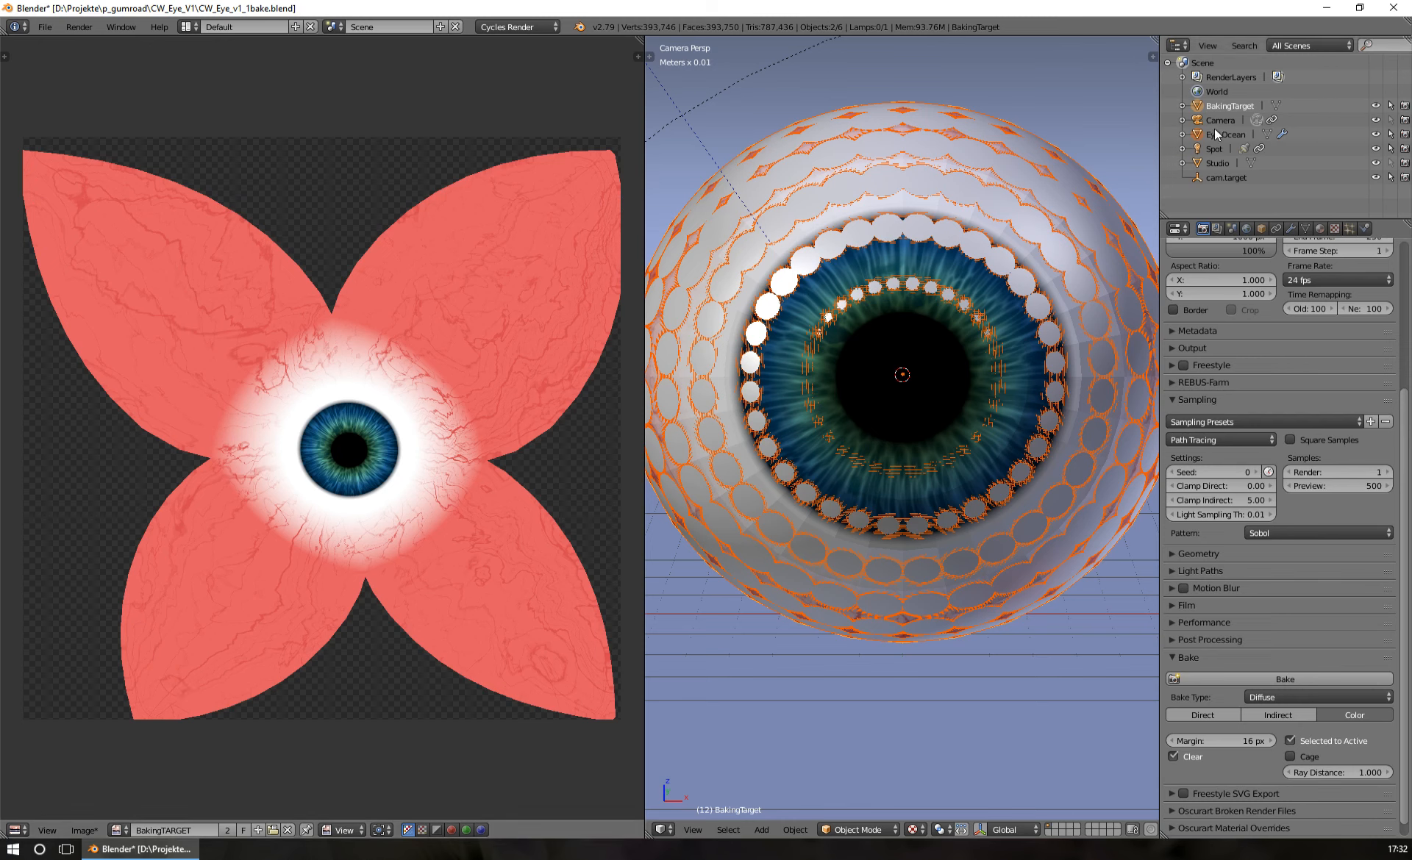
# - Inspect BakingTarget's UV layout over the baked texture, checking the margin around the tip of one UV petal
pyautogui.click(1228, 106)
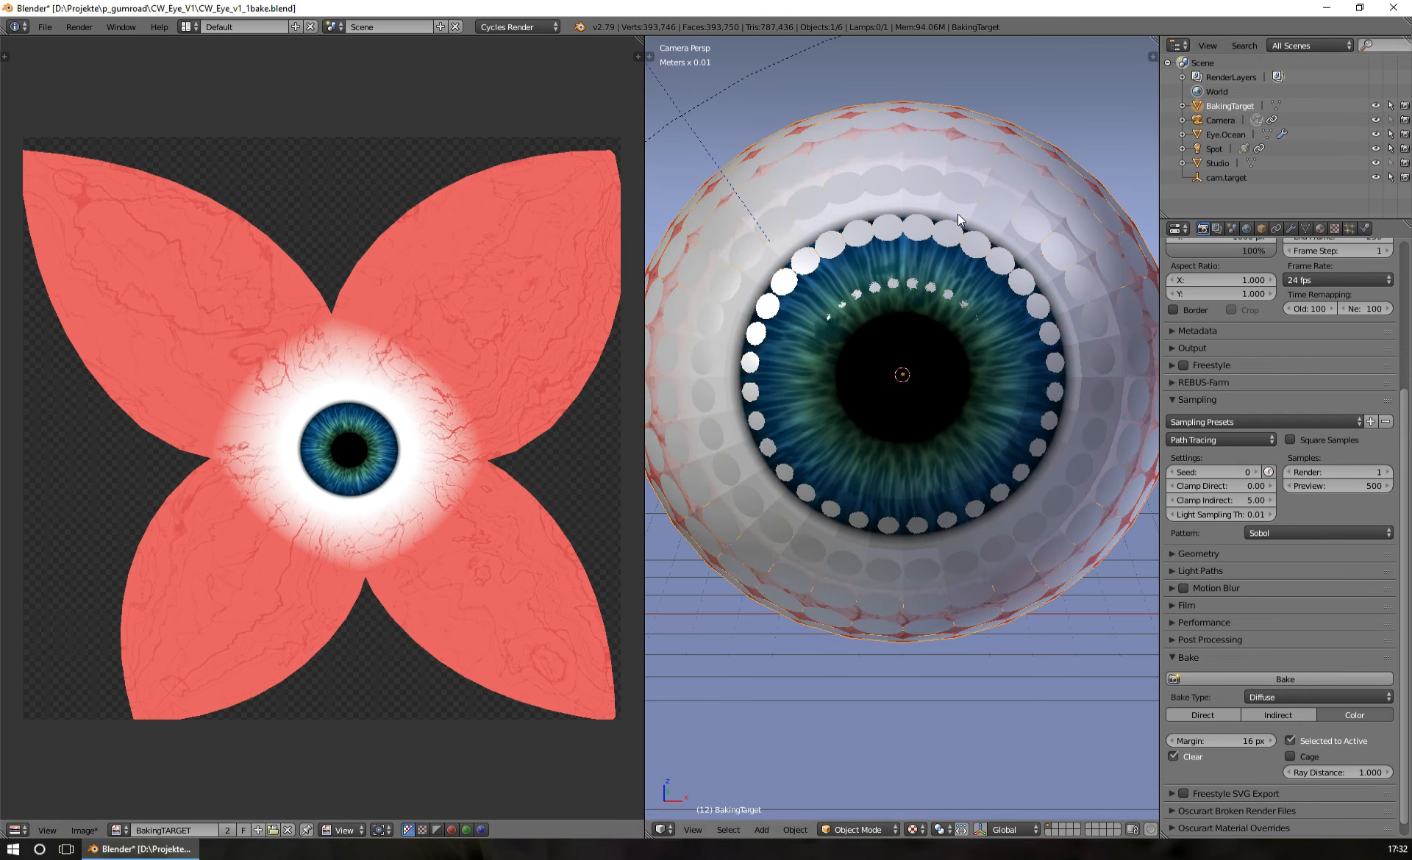
pyautogui.press('Tab')
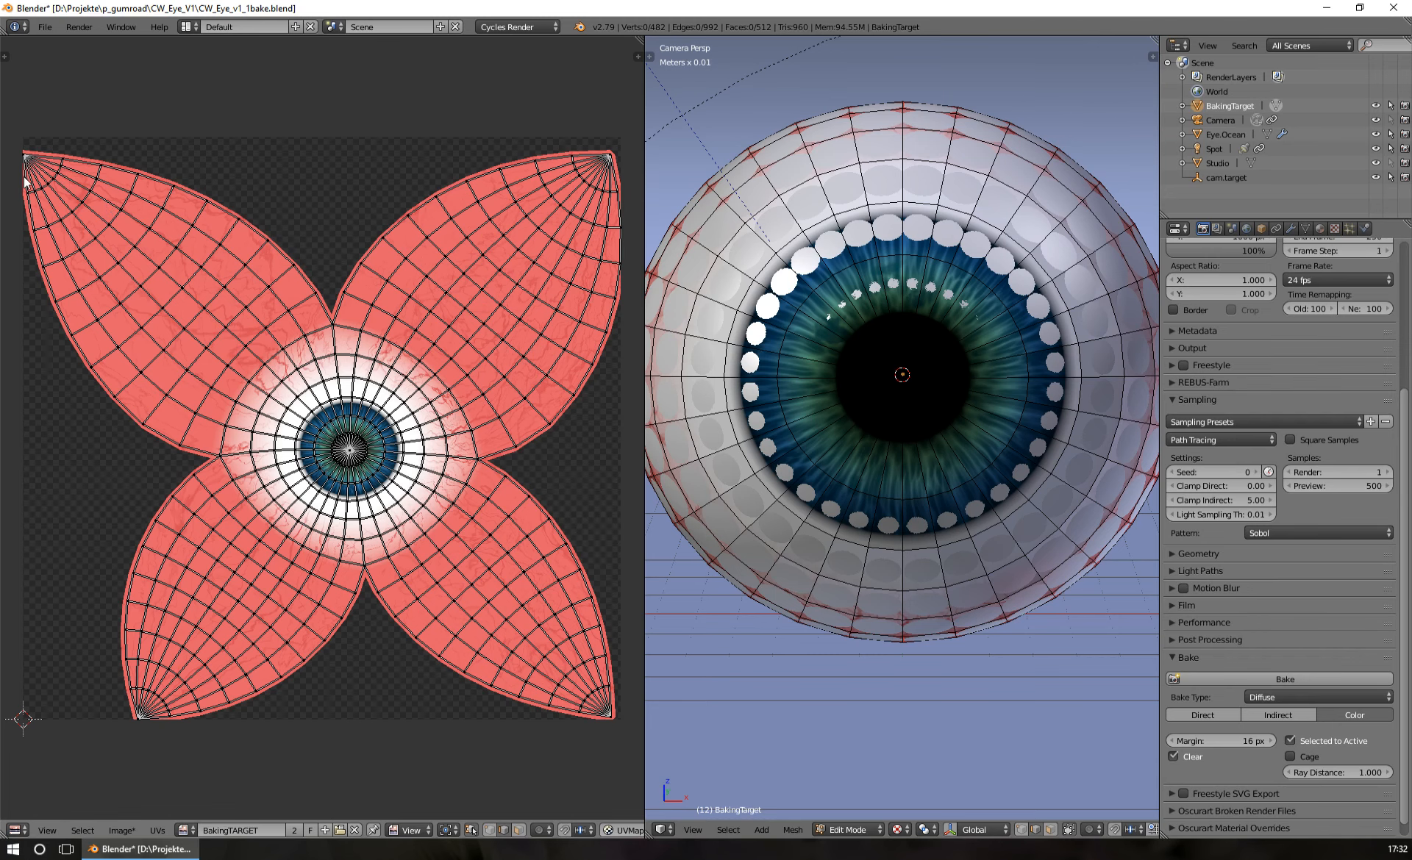
pyautogui.scroll(2, 82, 195)
pyautogui.moveTo(95, 208); pyautogui.dragTo(473, 296, button='middle')
pyautogui.moveTo(262, 217); pyautogui.dragTo(316, 314, button='middle')
pyautogui.scroll(4, 310, 330)
pyautogui.moveTo(273, 245); pyautogui.dragTo(263, 330, button='middle')
pyautogui.scroll(-4, 263, 331)
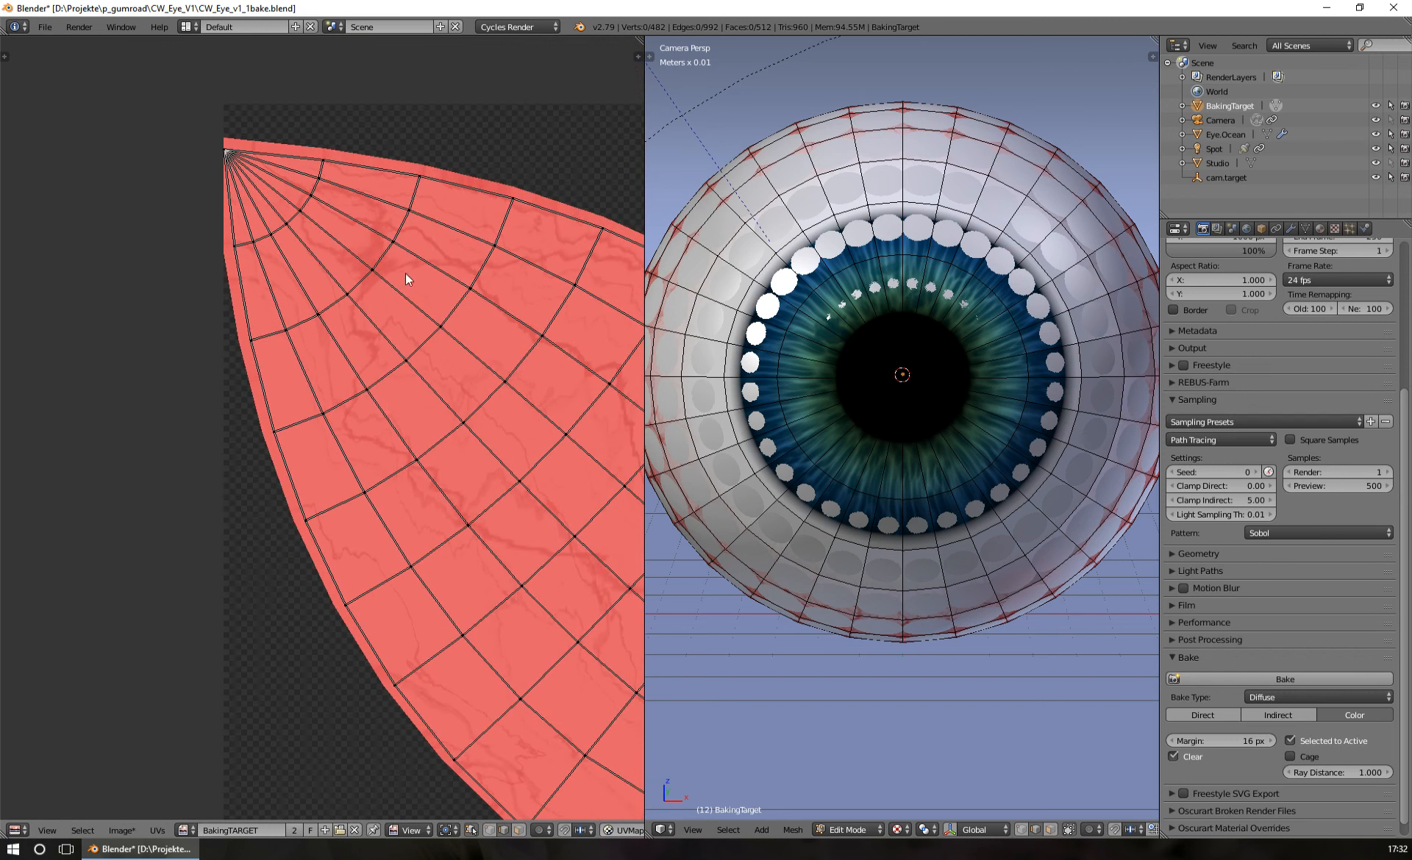
pyautogui.scroll(2, 378, 255)
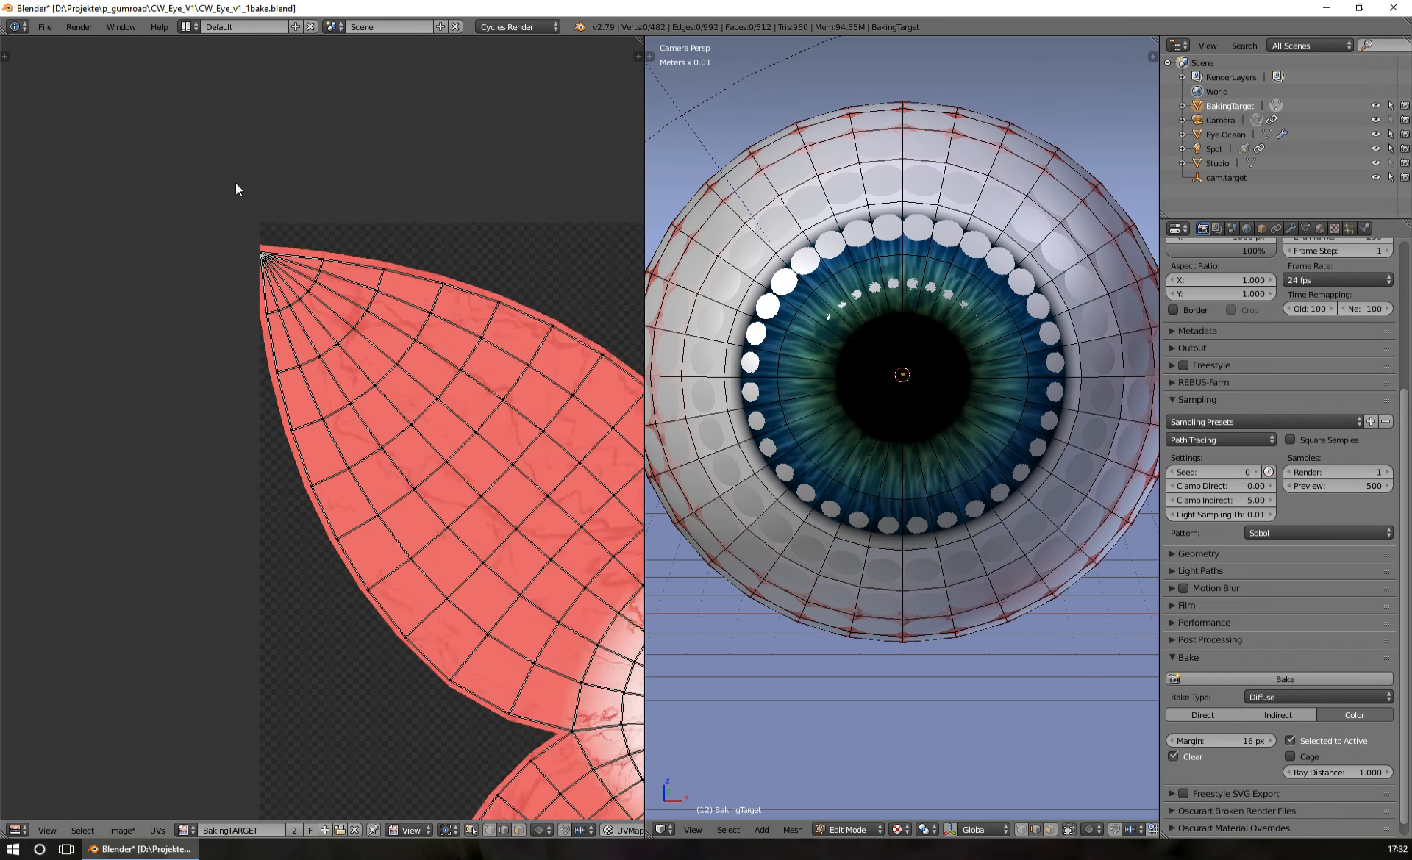
pyautogui.scroll(-4, 236, 189)
pyautogui.press('Tab')
pyautogui.scroll(2, 356, 319)
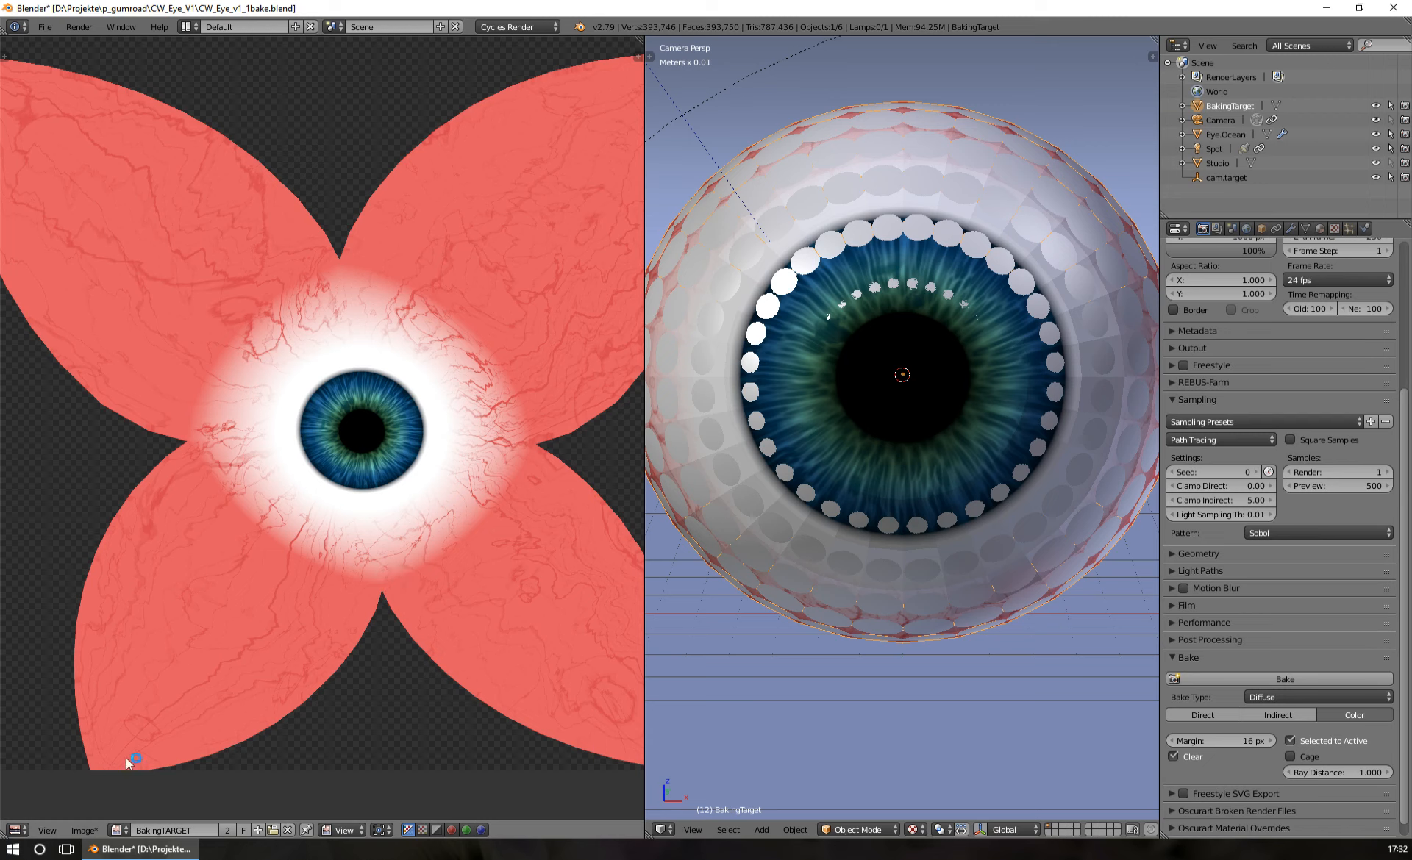
# - Show Eye.Ocean's material in the Node Editor and link the CW_Eye_v1.1 group's Bake Normalmap output to the Material Output's Displacement
pyautogui.click(20, 831)
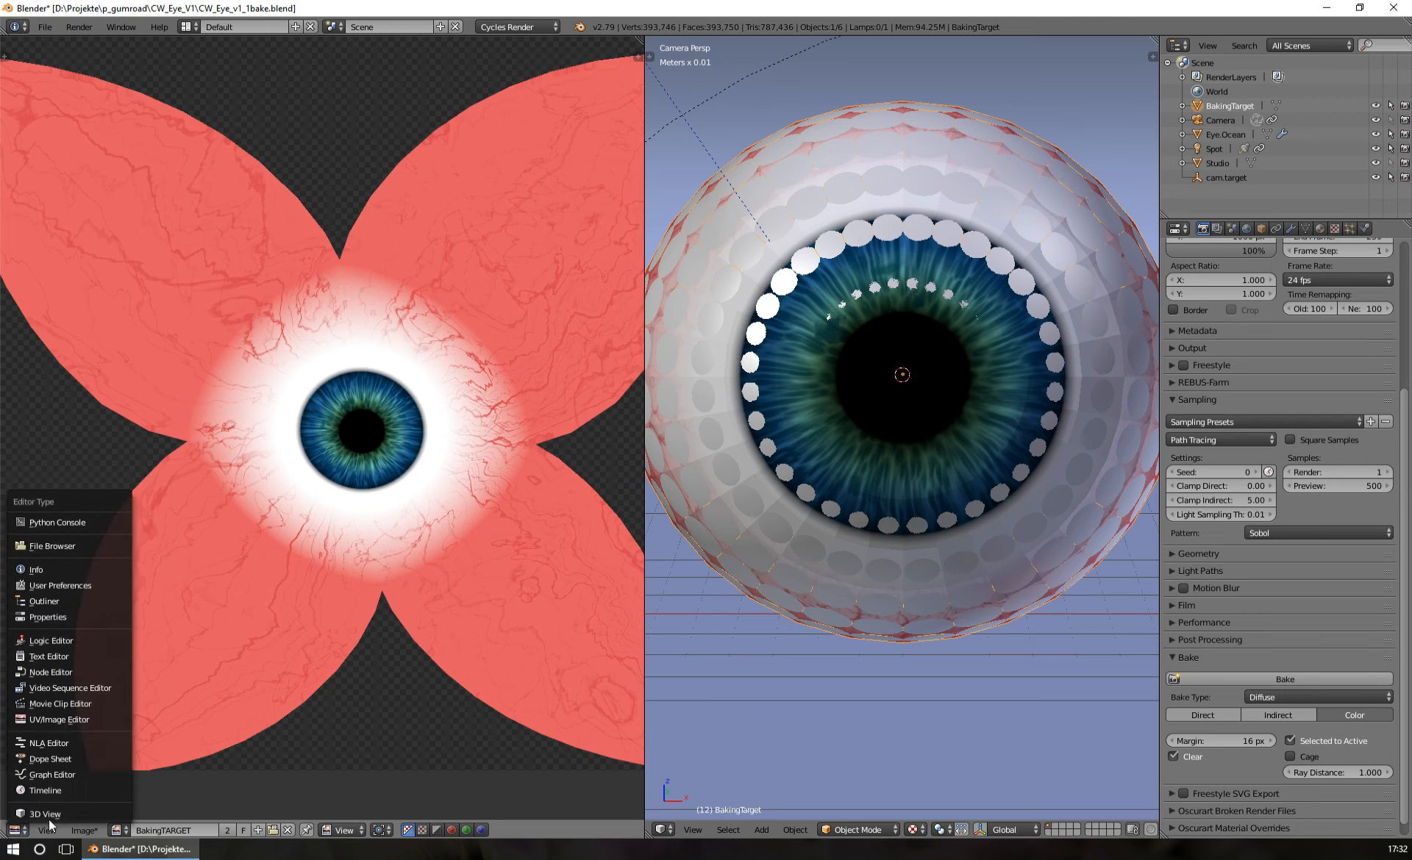
pyautogui.click(48, 672)
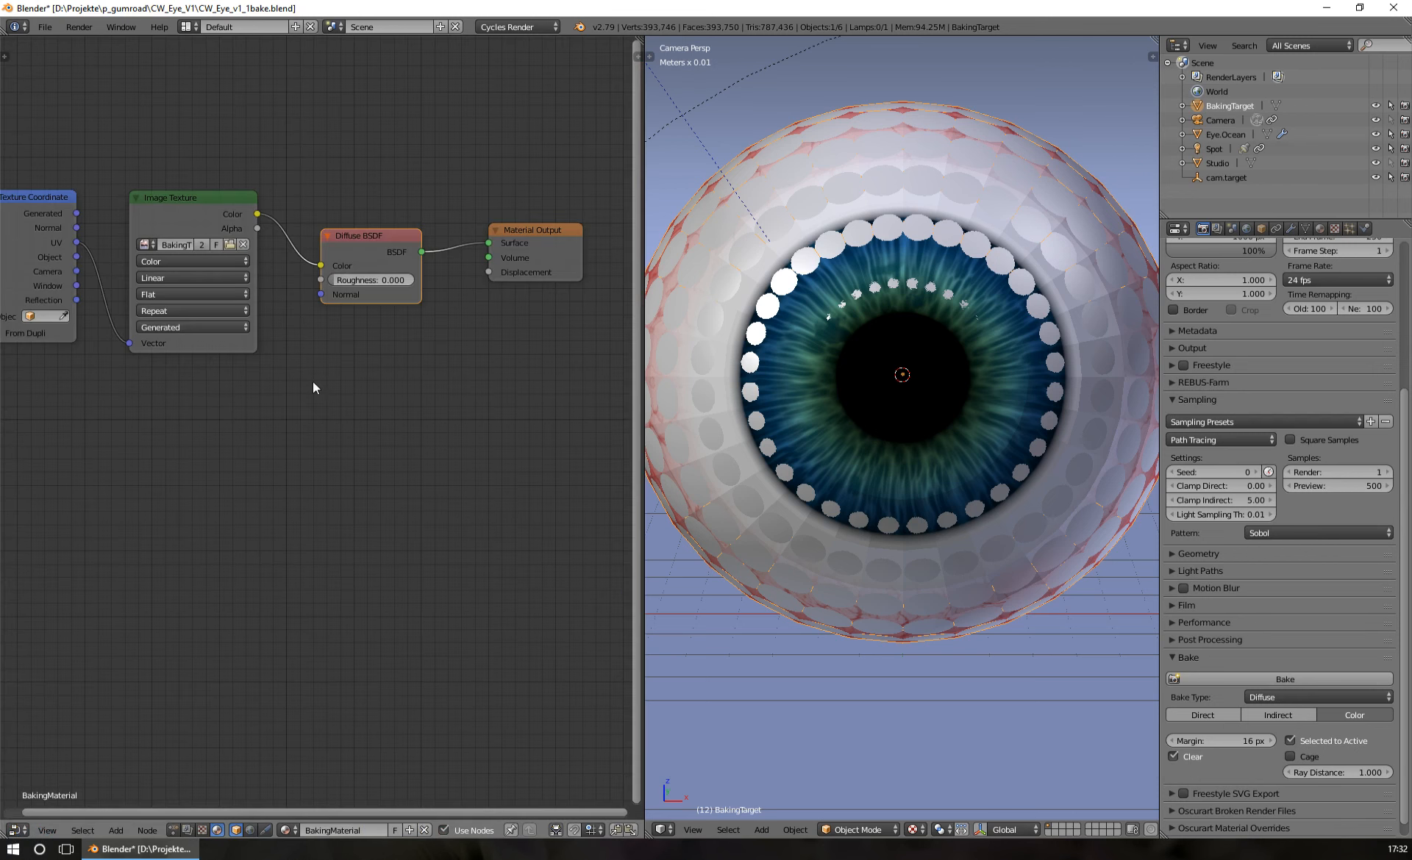
pyautogui.click(1224, 137)
pyautogui.moveTo(366, 245); pyautogui.dragTo(365, 212, button='middle')
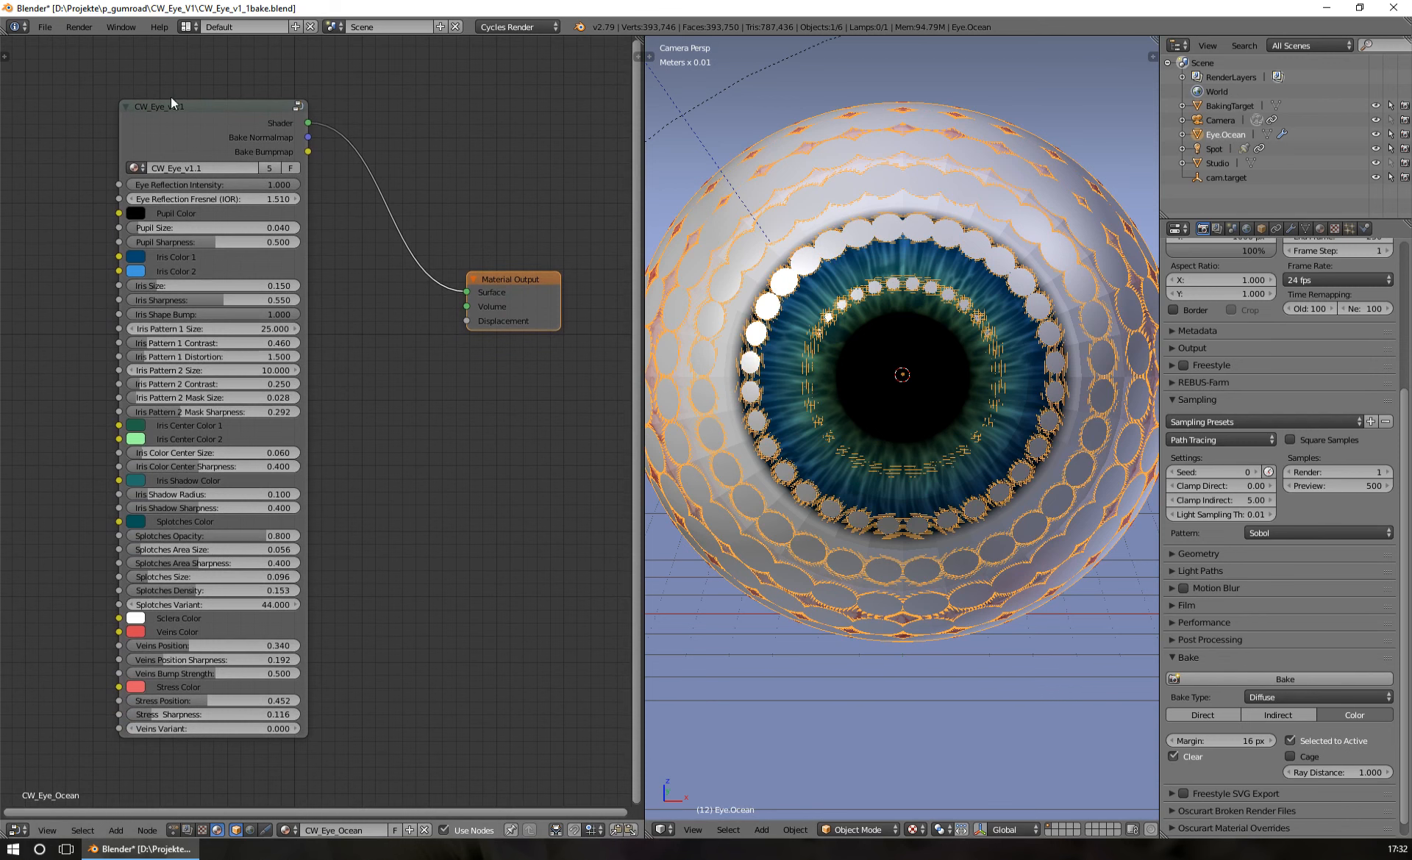
pyautogui.scroll(1, 421, 309)
pyautogui.moveTo(423, 310); pyautogui.dragTo(405, 336, button='middle')
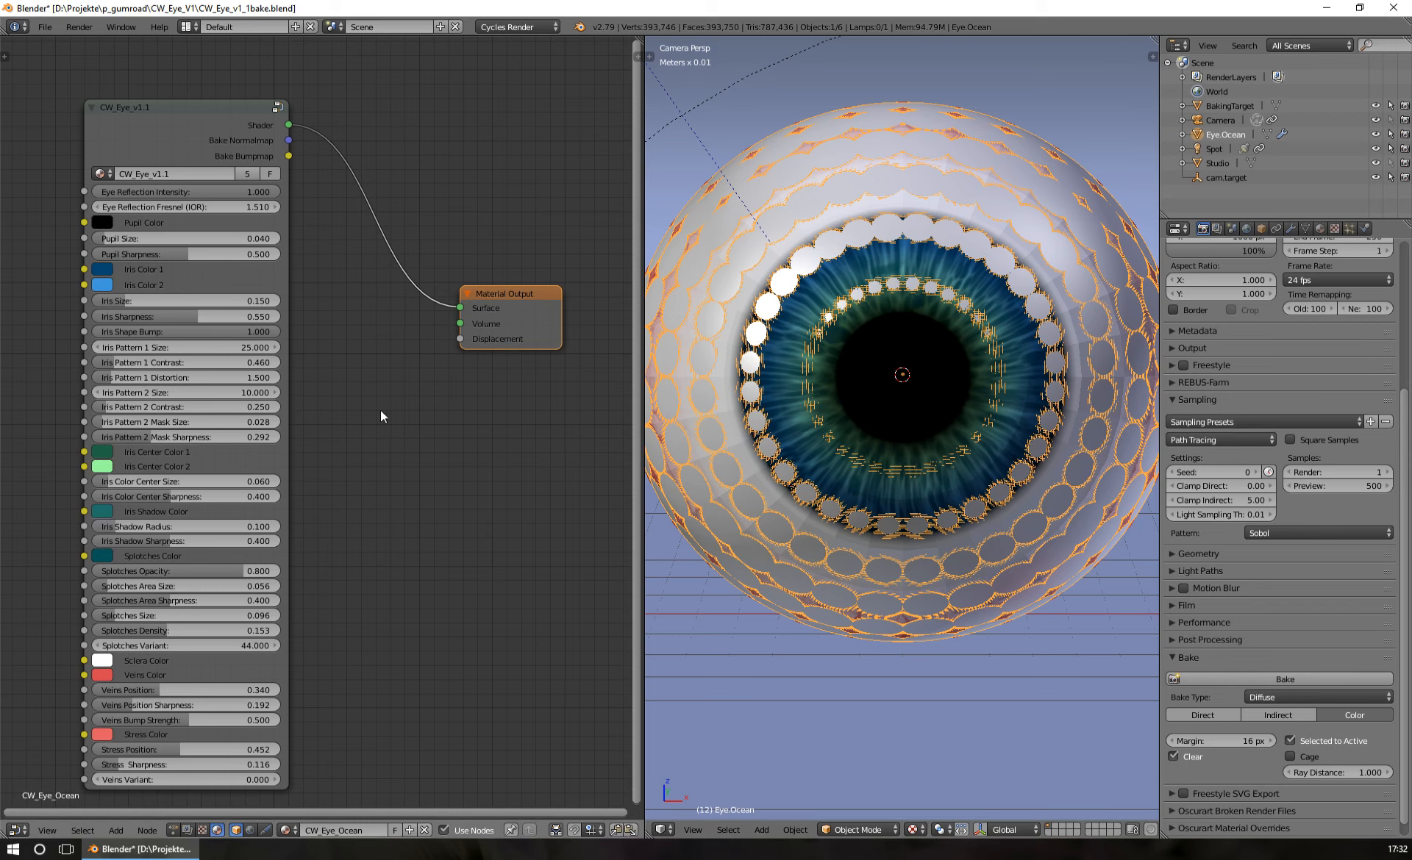
pyautogui.moveTo(511, 301); pyautogui.dragTo(491, 303)
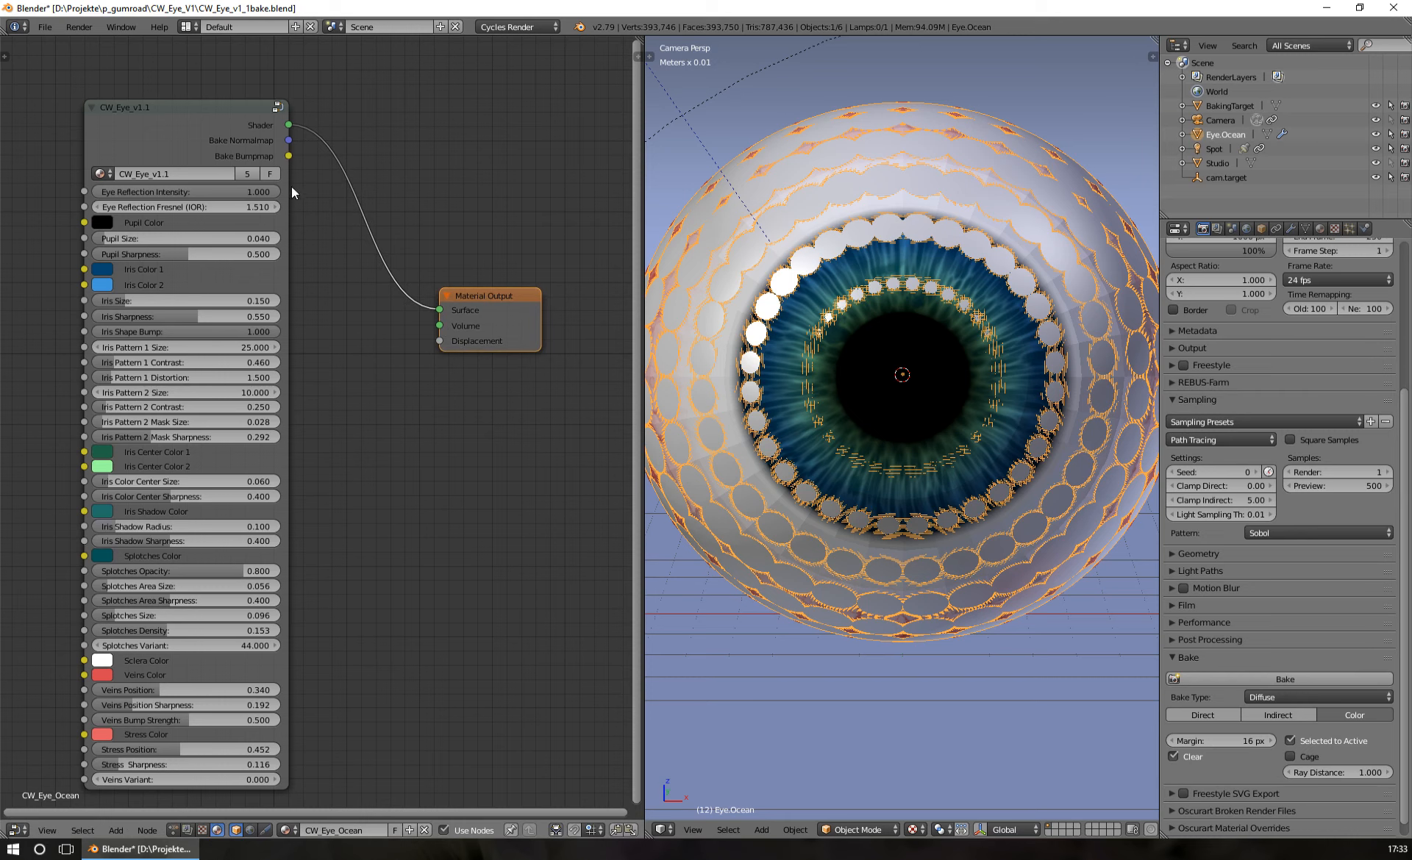
pyautogui.click(194, 125)
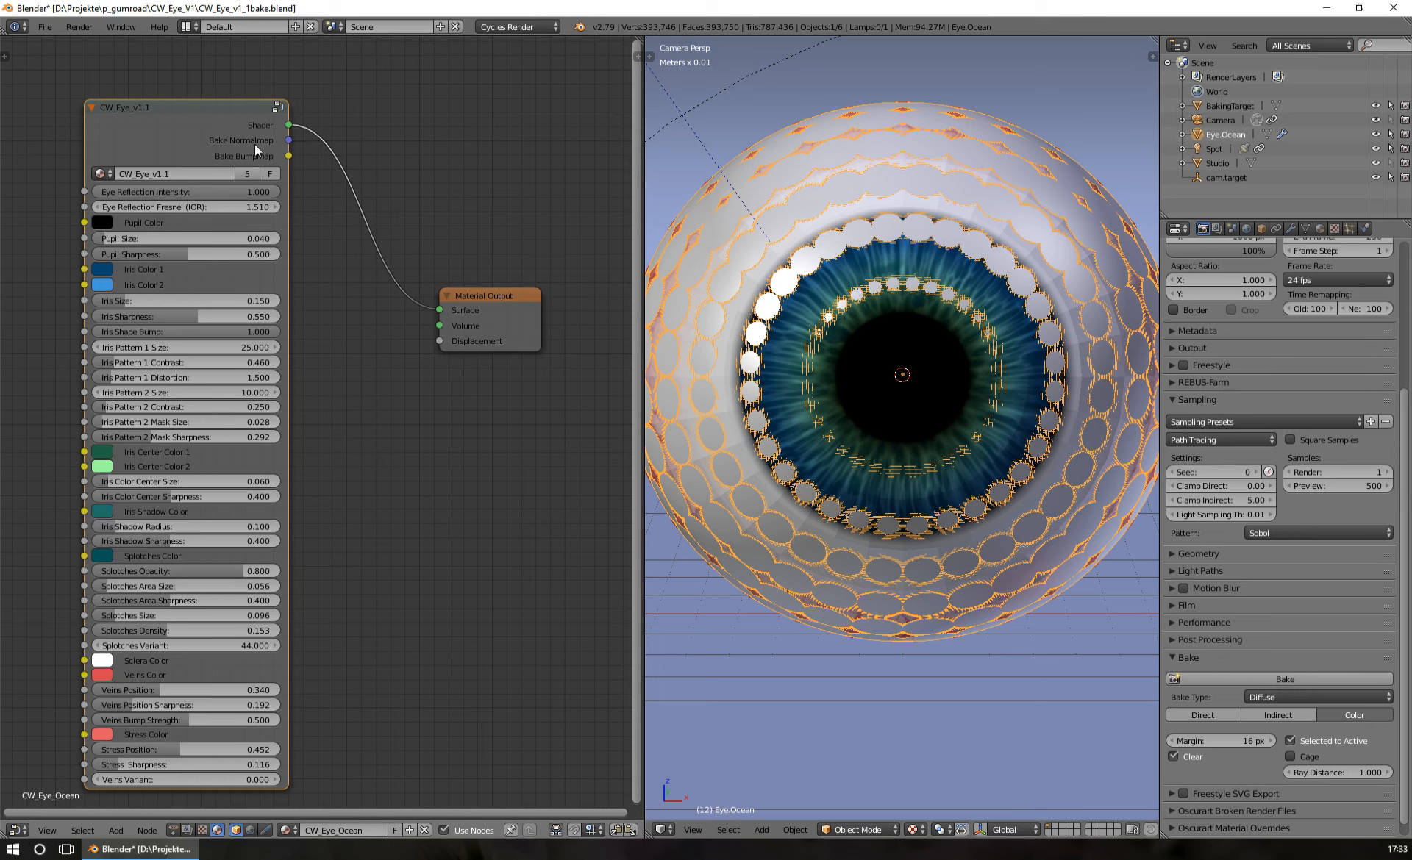
pyautogui.moveTo(288, 139); pyautogui.dragTo(289, 142)
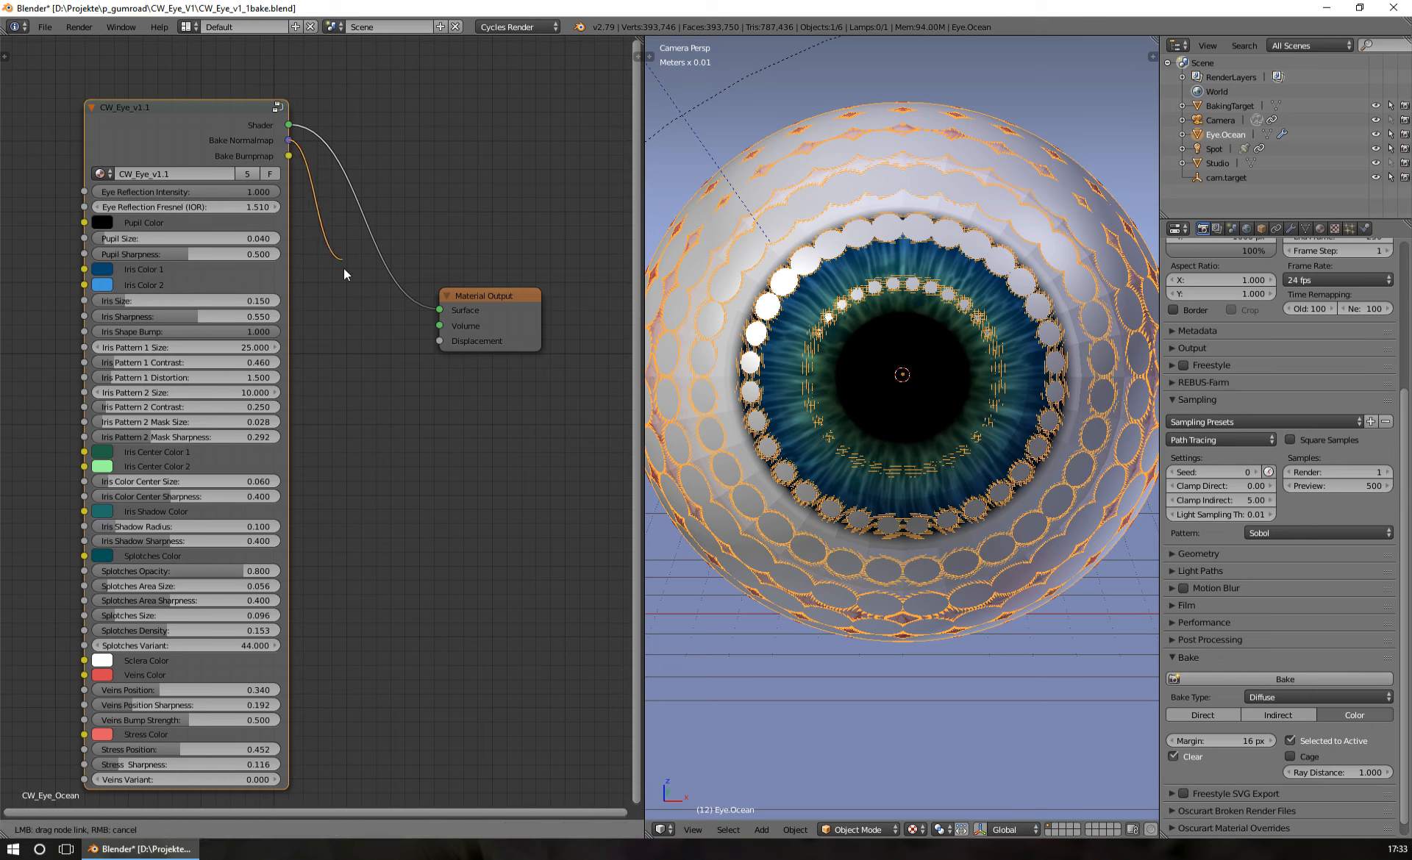
pyautogui.moveTo(343, 268); pyautogui.dragTo(452, 311)
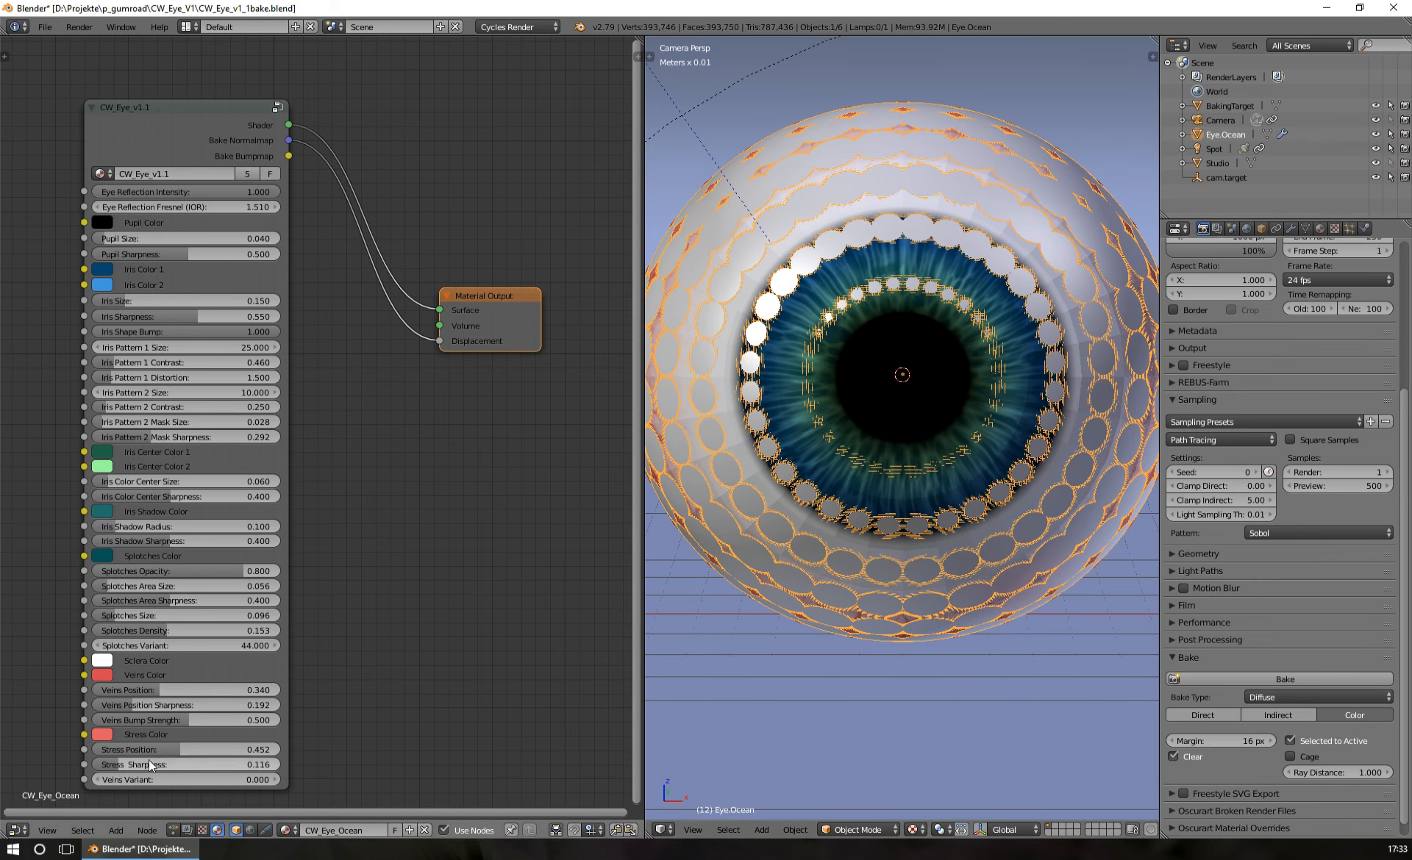
# - Return to the UV/Image Editor and bake a tangent-space Normal map from Eye.Ocean onto the active BakingTarget
pyautogui.click(14, 831)
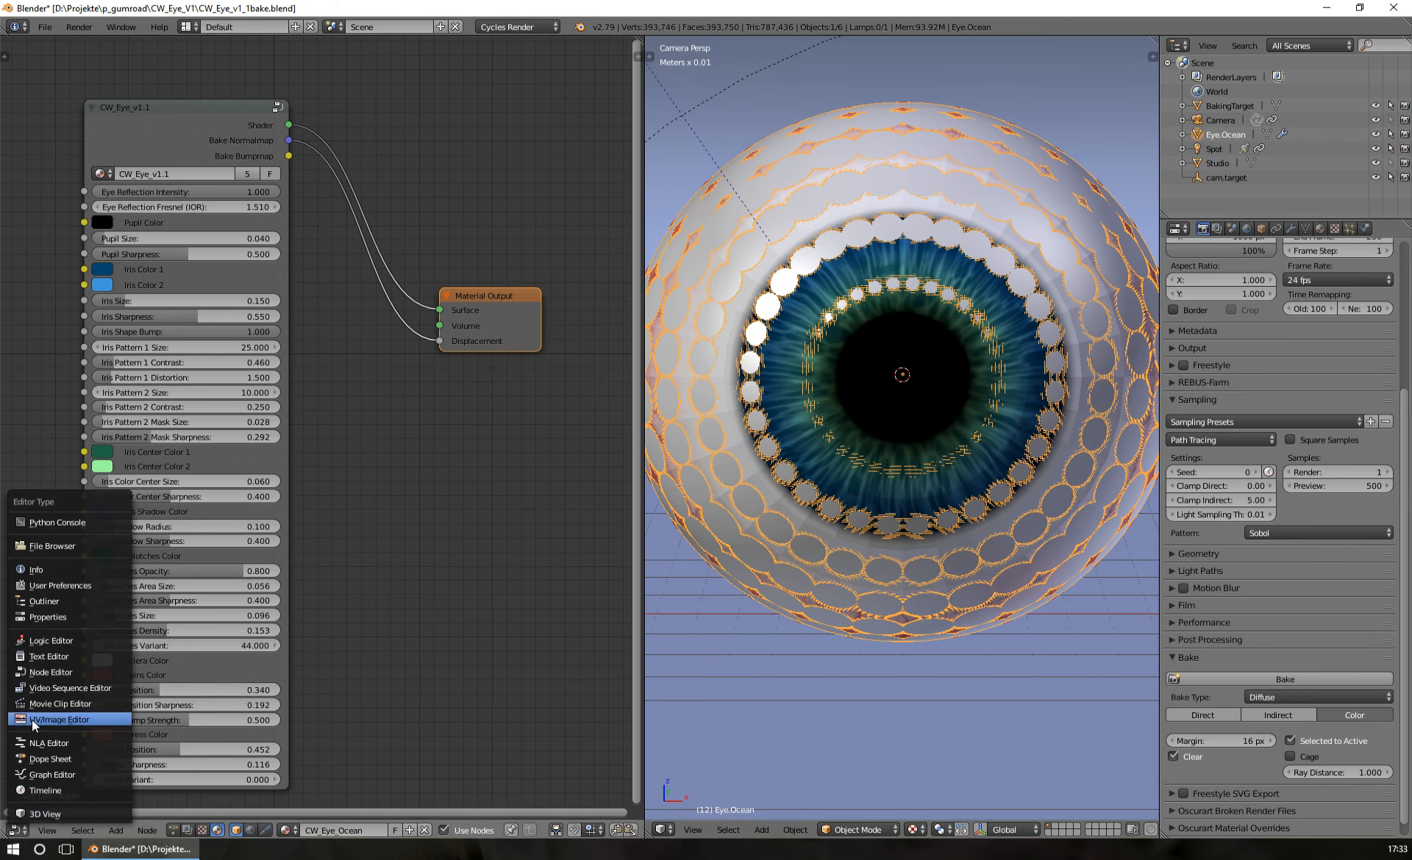
pyautogui.click(32, 721)
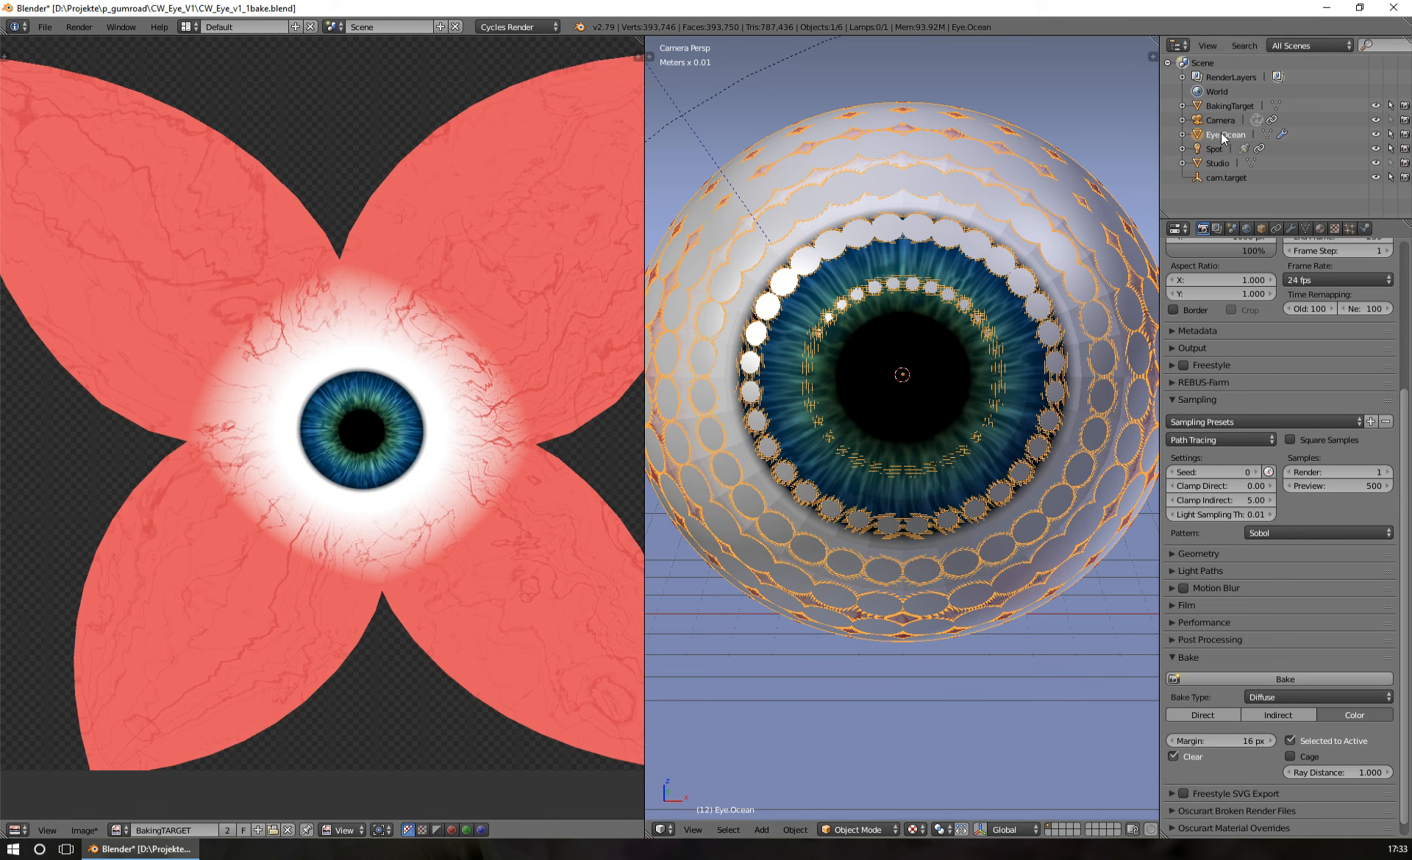
pyautogui.keyDown('ctrl'); pyautogui.click(1220, 106); pyautogui.keyUp('ctrl')
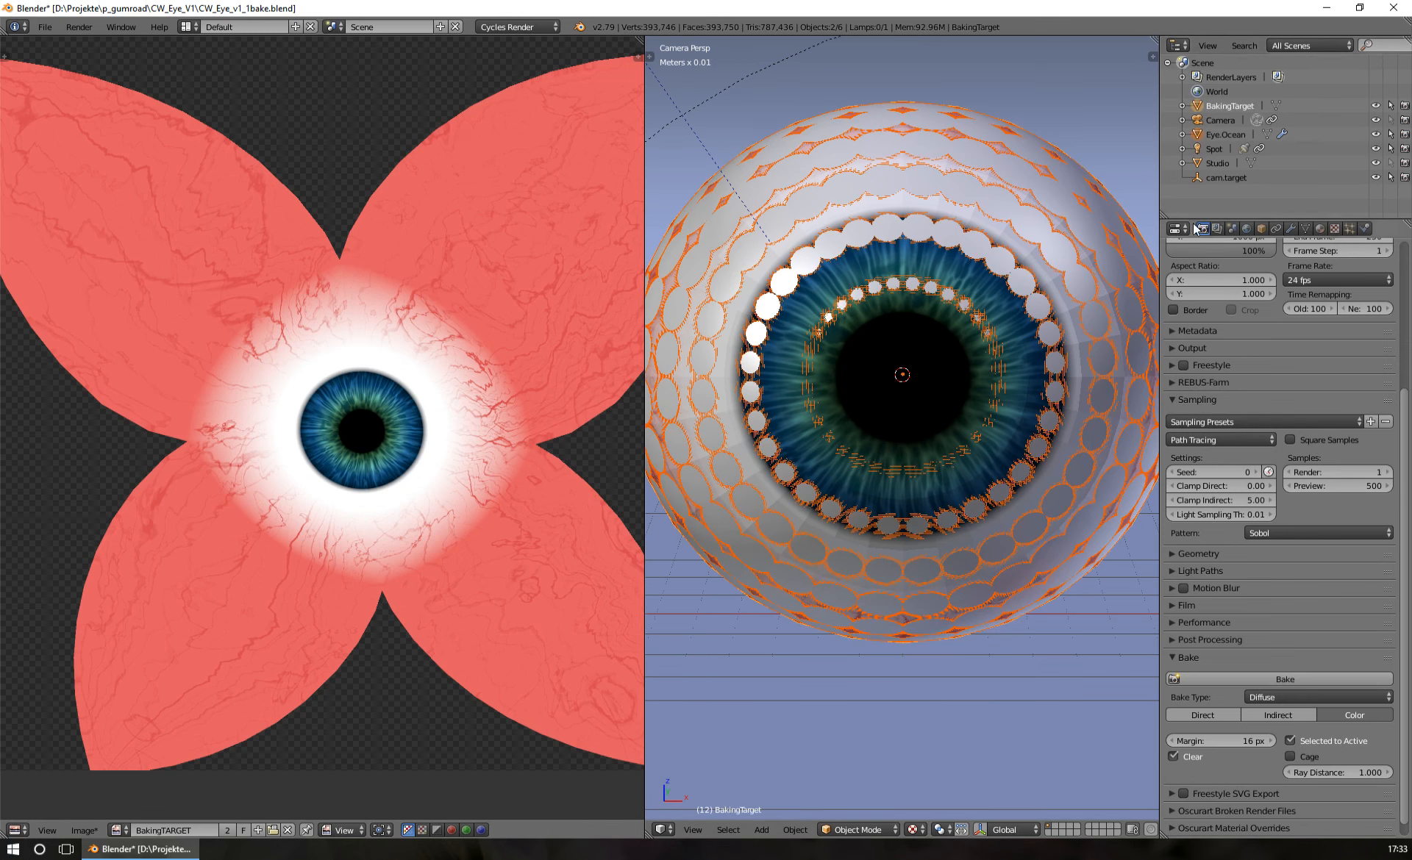
pyautogui.click(1280, 698)
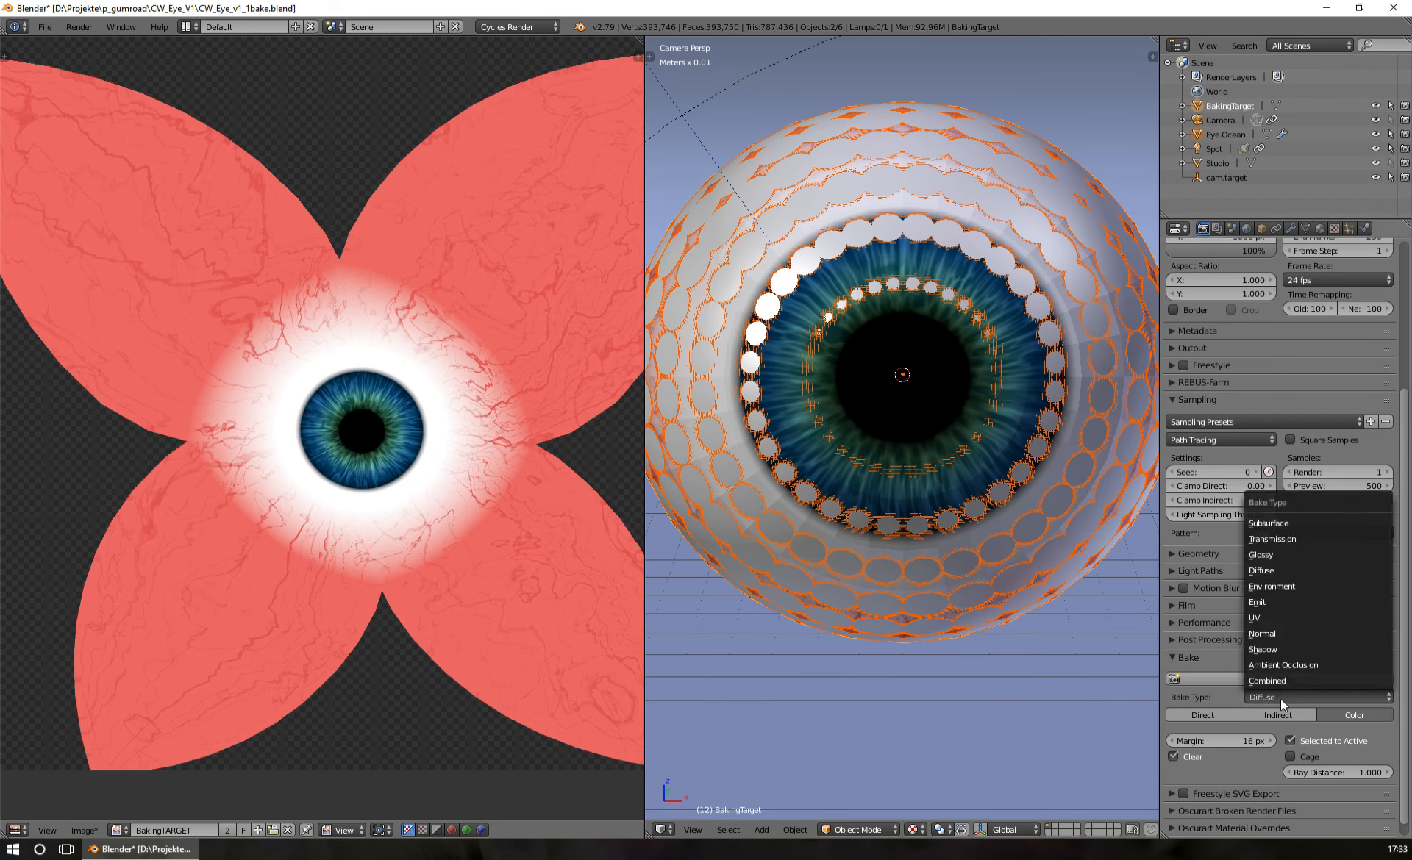
pyautogui.click(1294, 635)
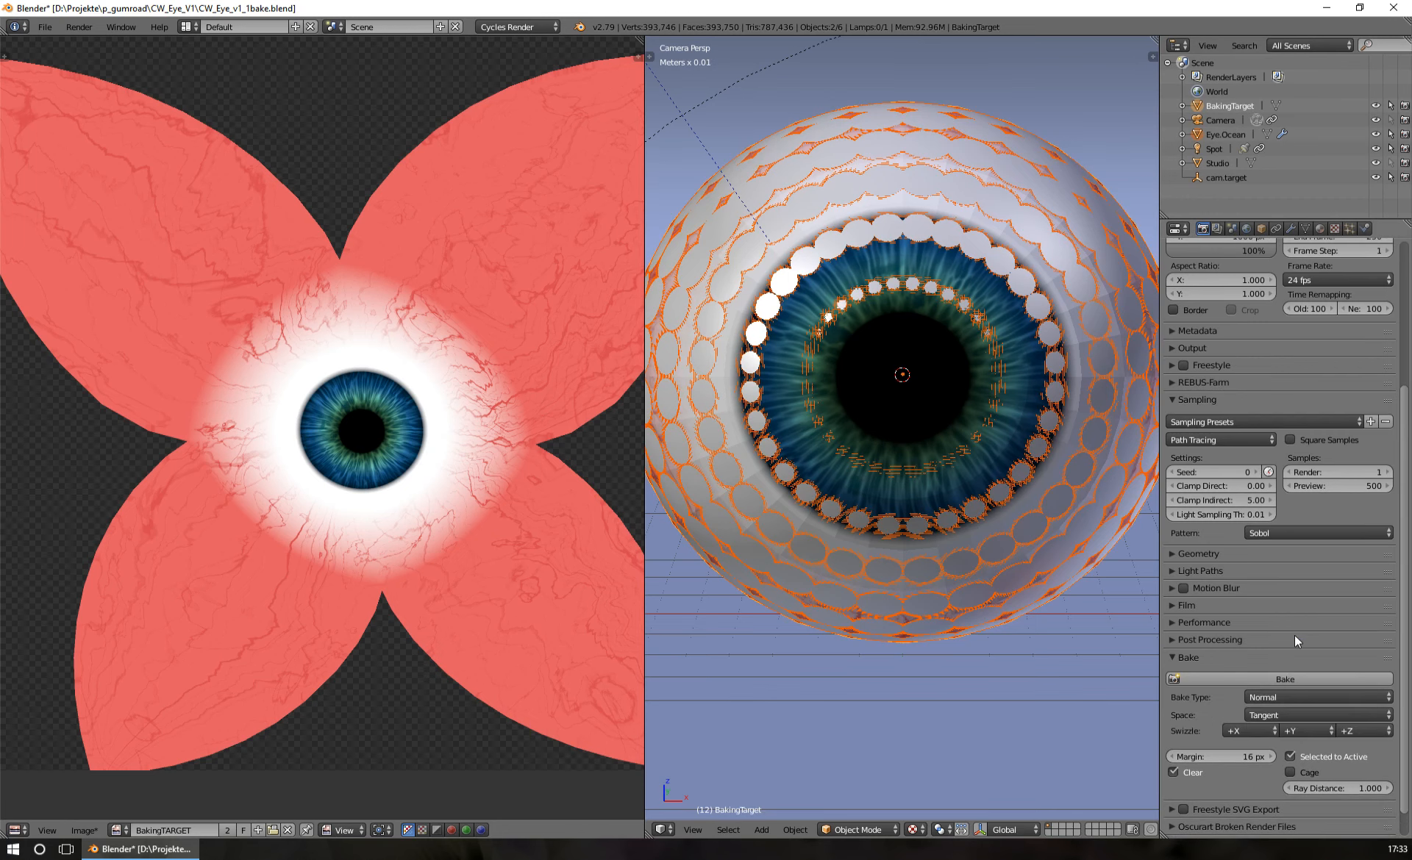
pyautogui.click(1269, 717)
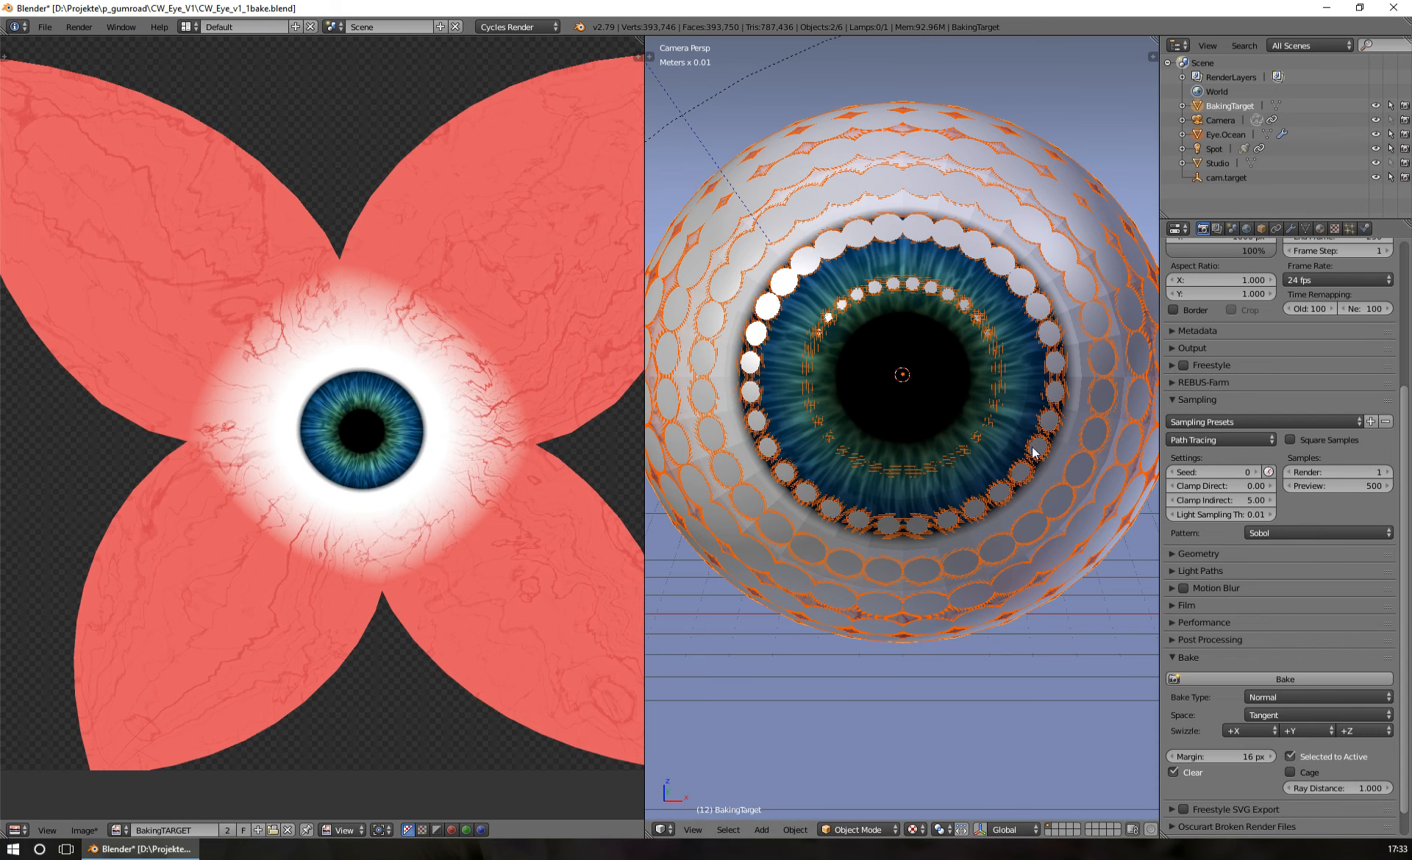
pyautogui.click(1308, 680)
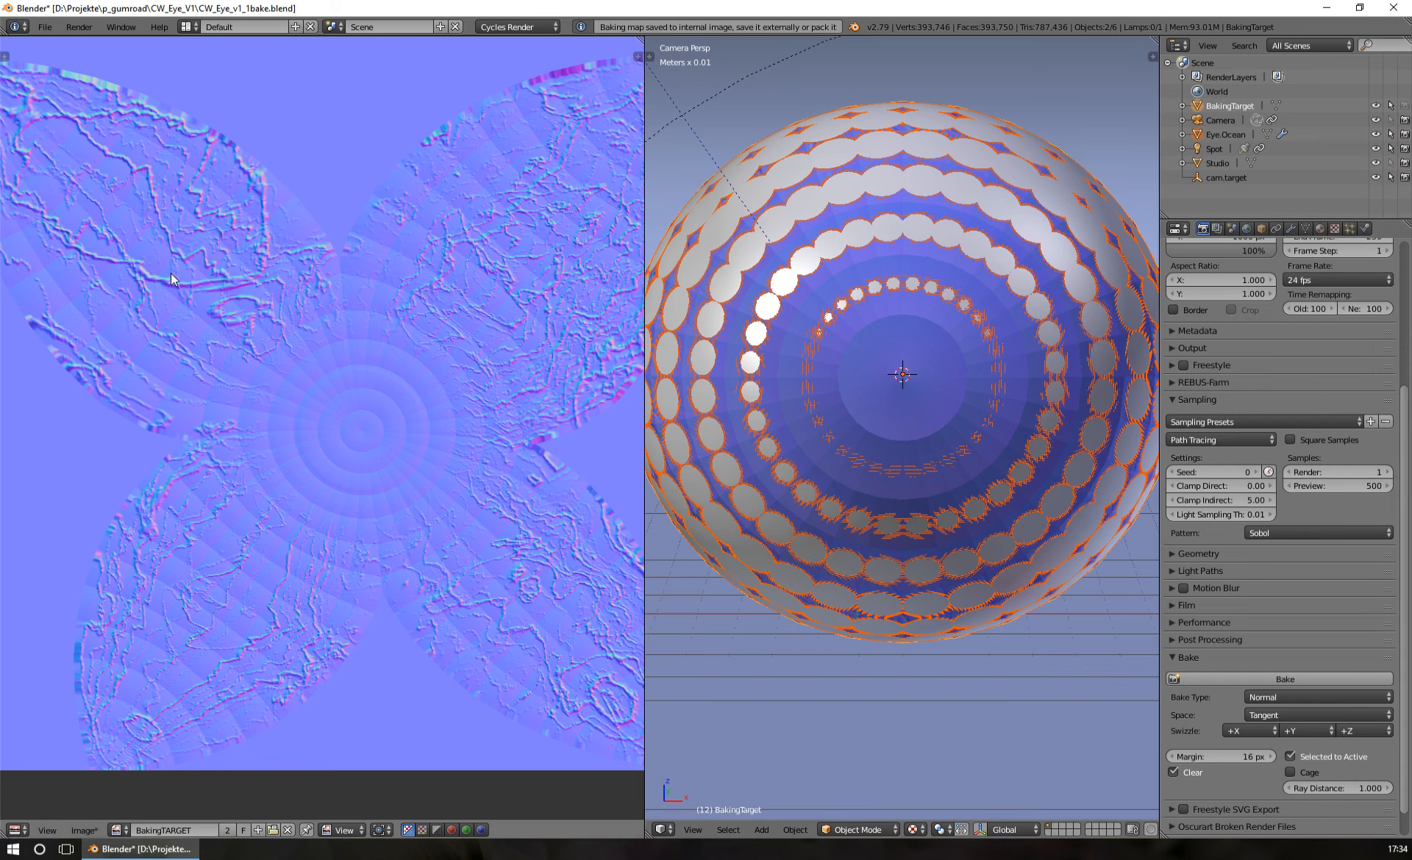
# - Examine the baked normal map's vein relief and the area around the iris for faceting
pyautogui.scroll(3, 192, 431)
pyautogui.scroll(-3, 216, 435)
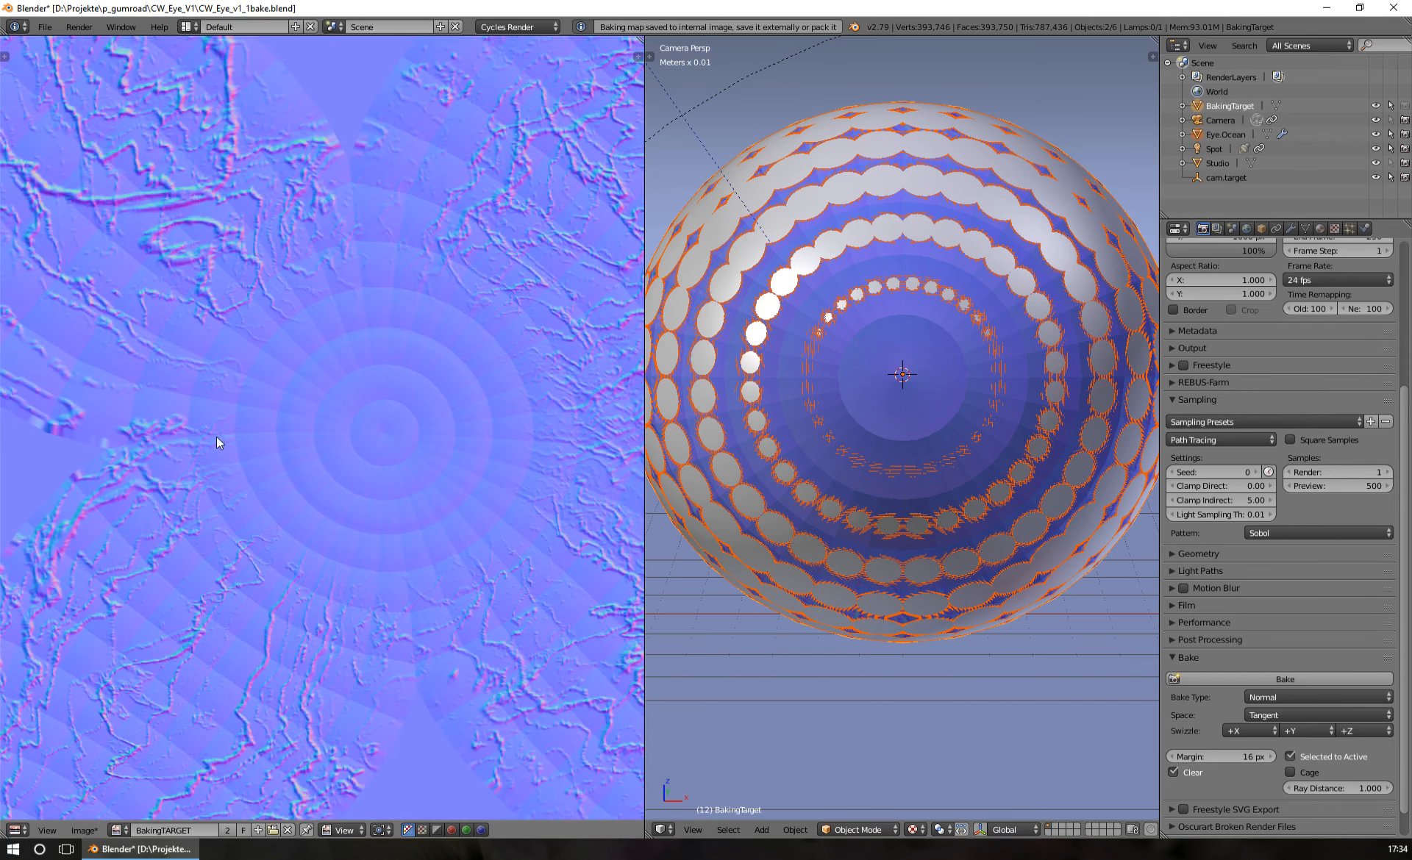
pyautogui.scroll(2, 283, 443)
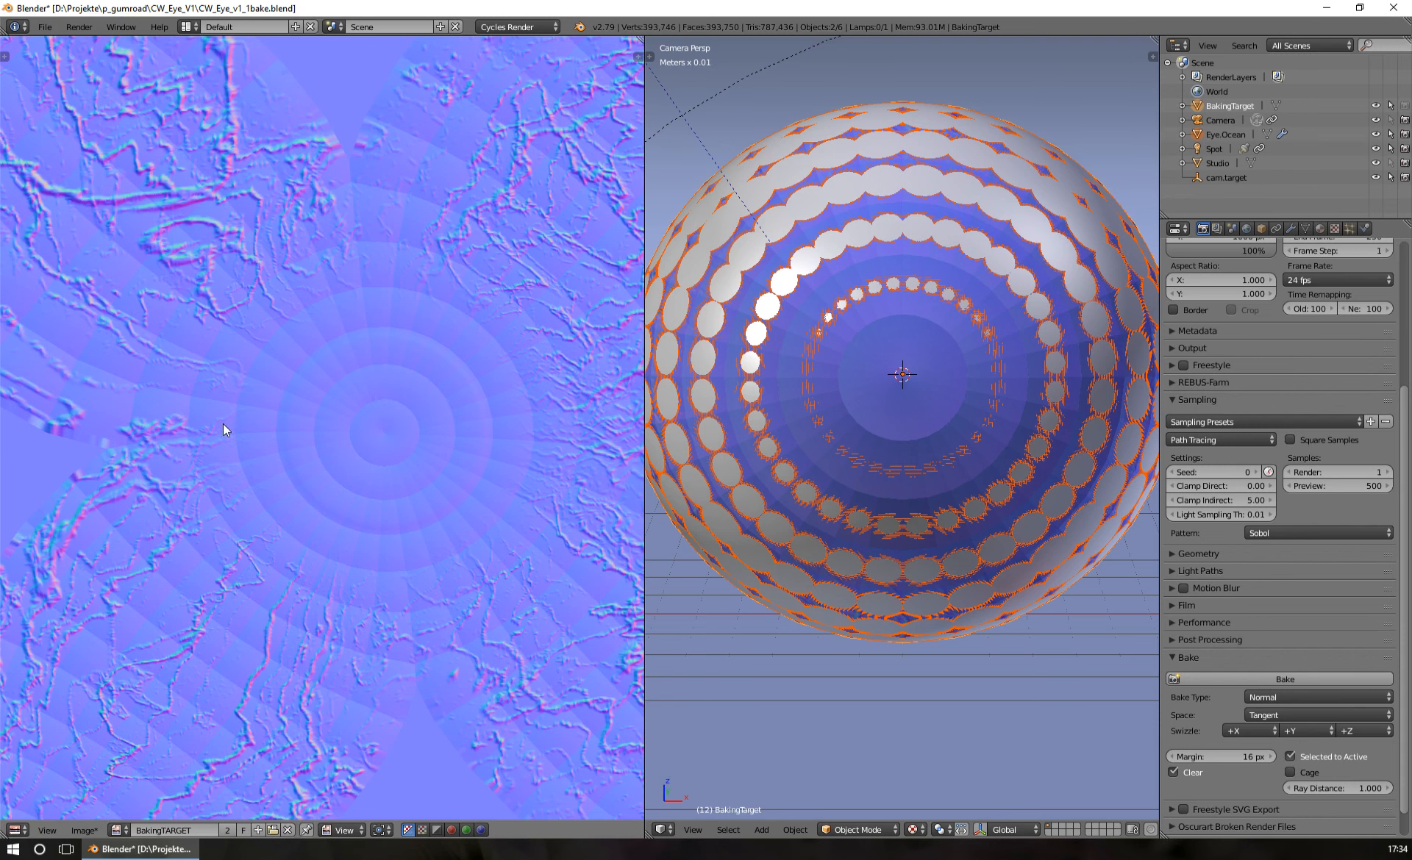
pyautogui.moveTo(223, 424); pyautogui.dragTo(422, 540, button='middle')
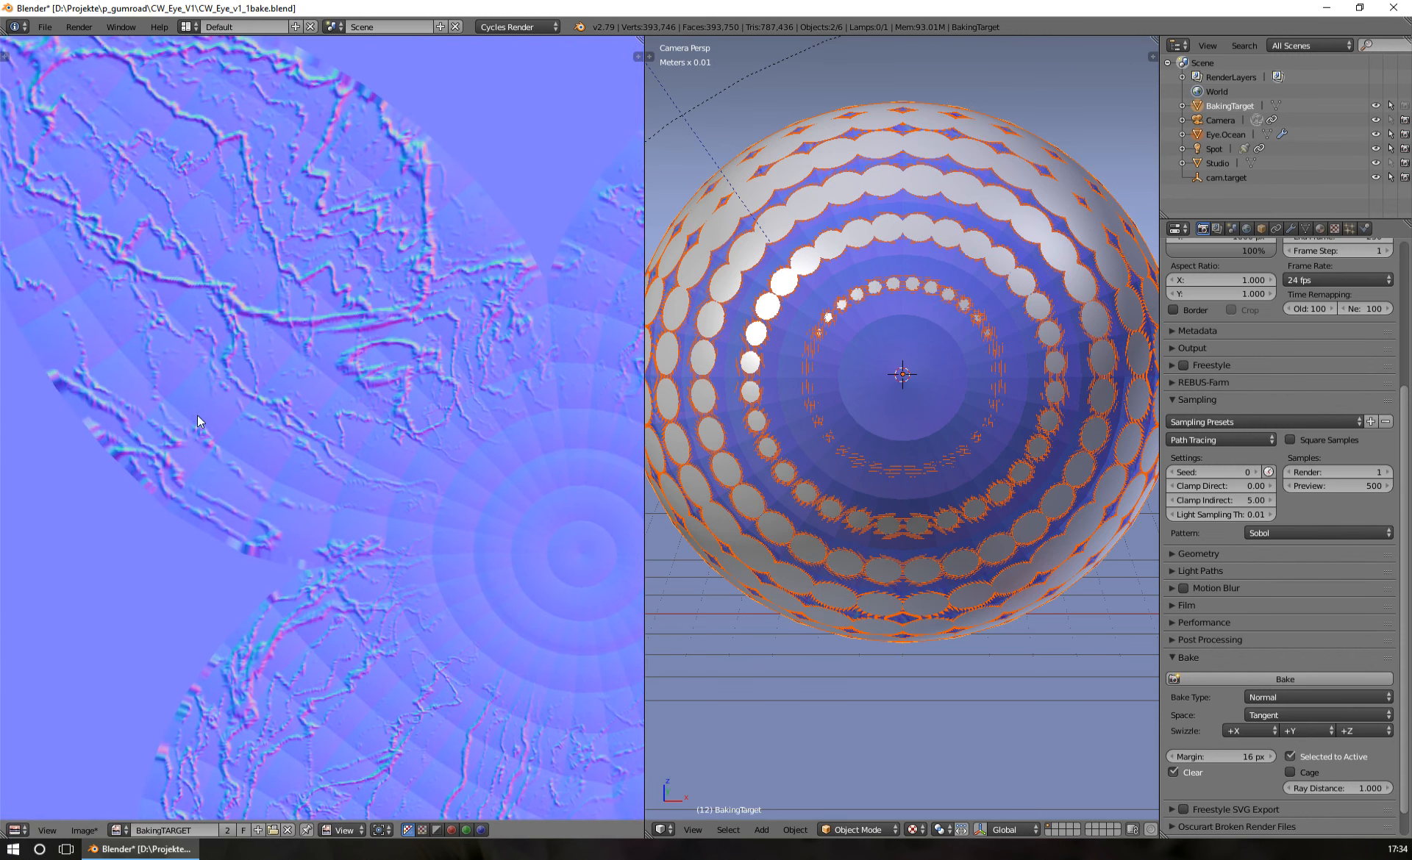
pyautogui.scroll(-3, 197, 415)
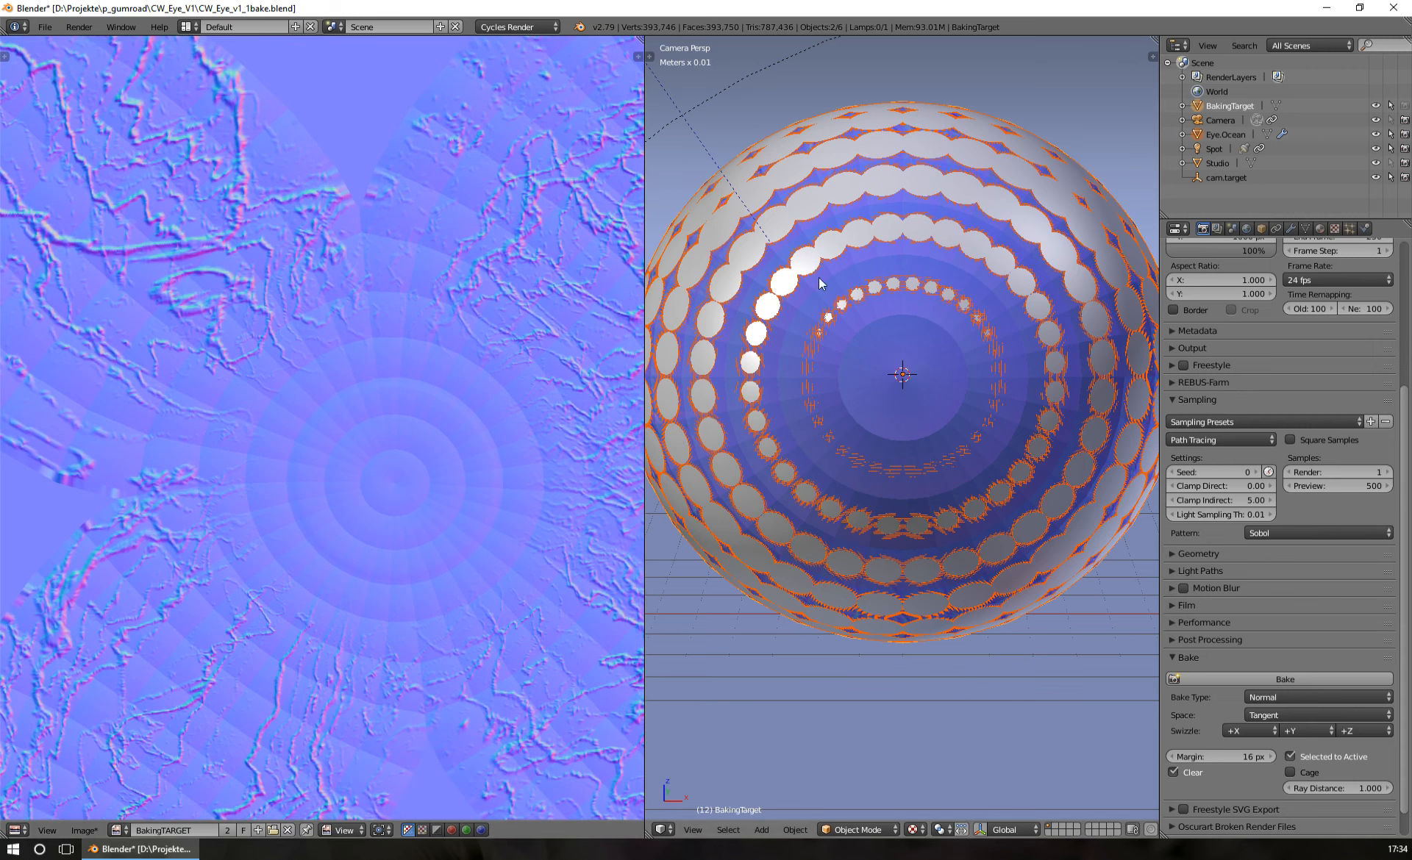
# - Apply smooth shading to BakingTarget and reselect Eye.Ocean together with BakingTarget as the active object
pyautogui.click(1230, 109)
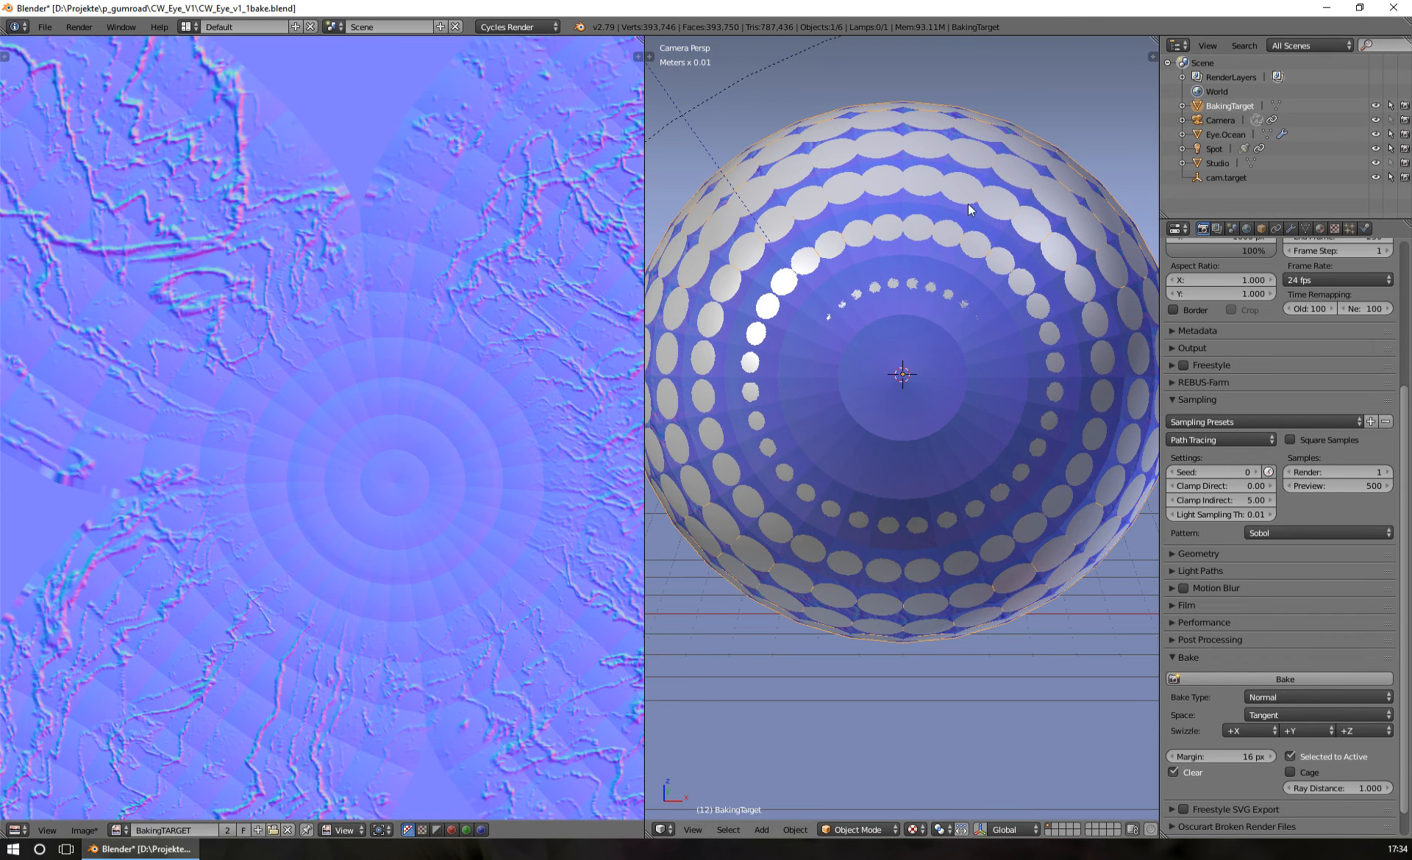
pyautogui.press('t')
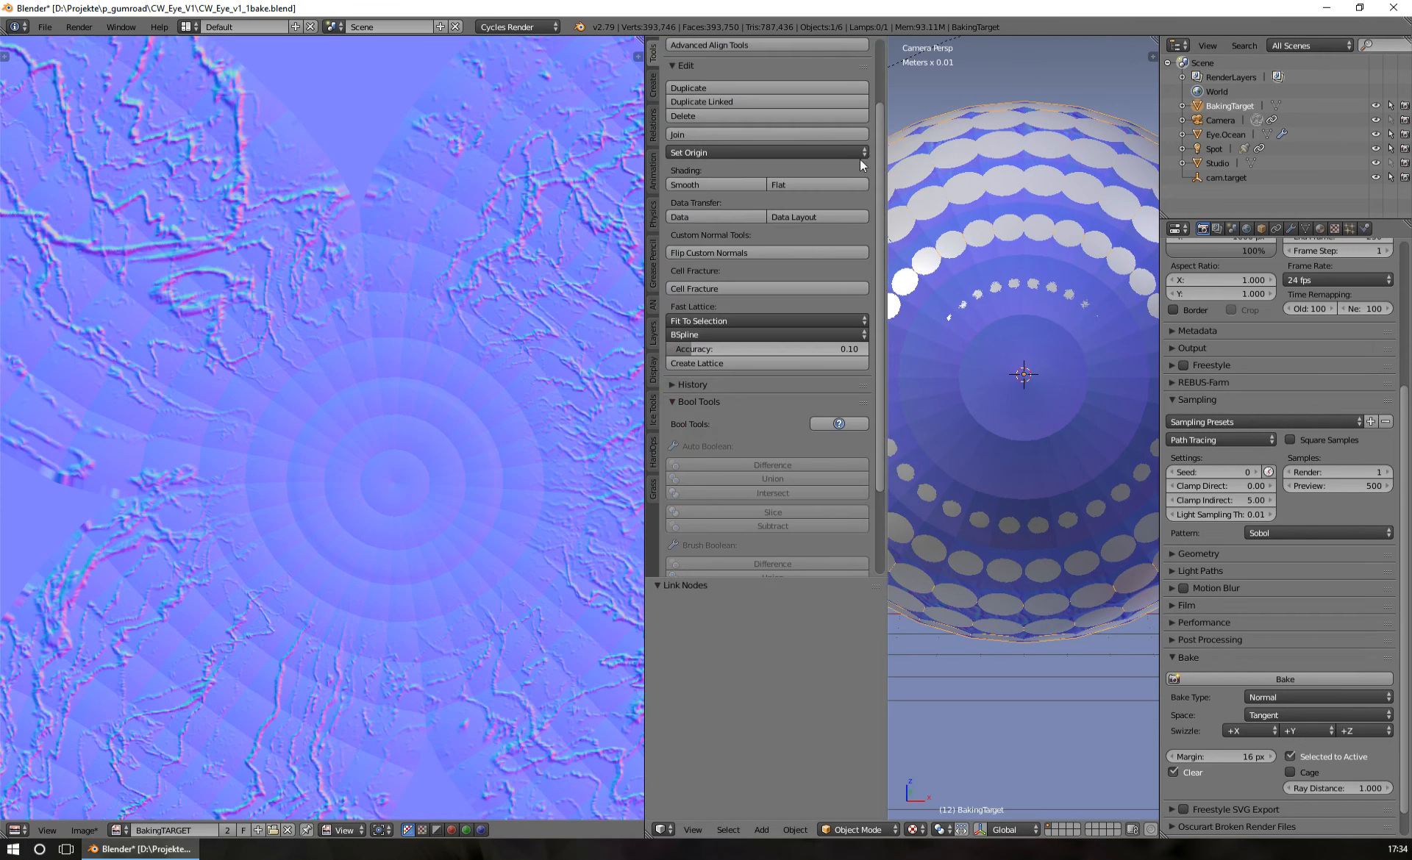
pyautogui.click(699, 184)
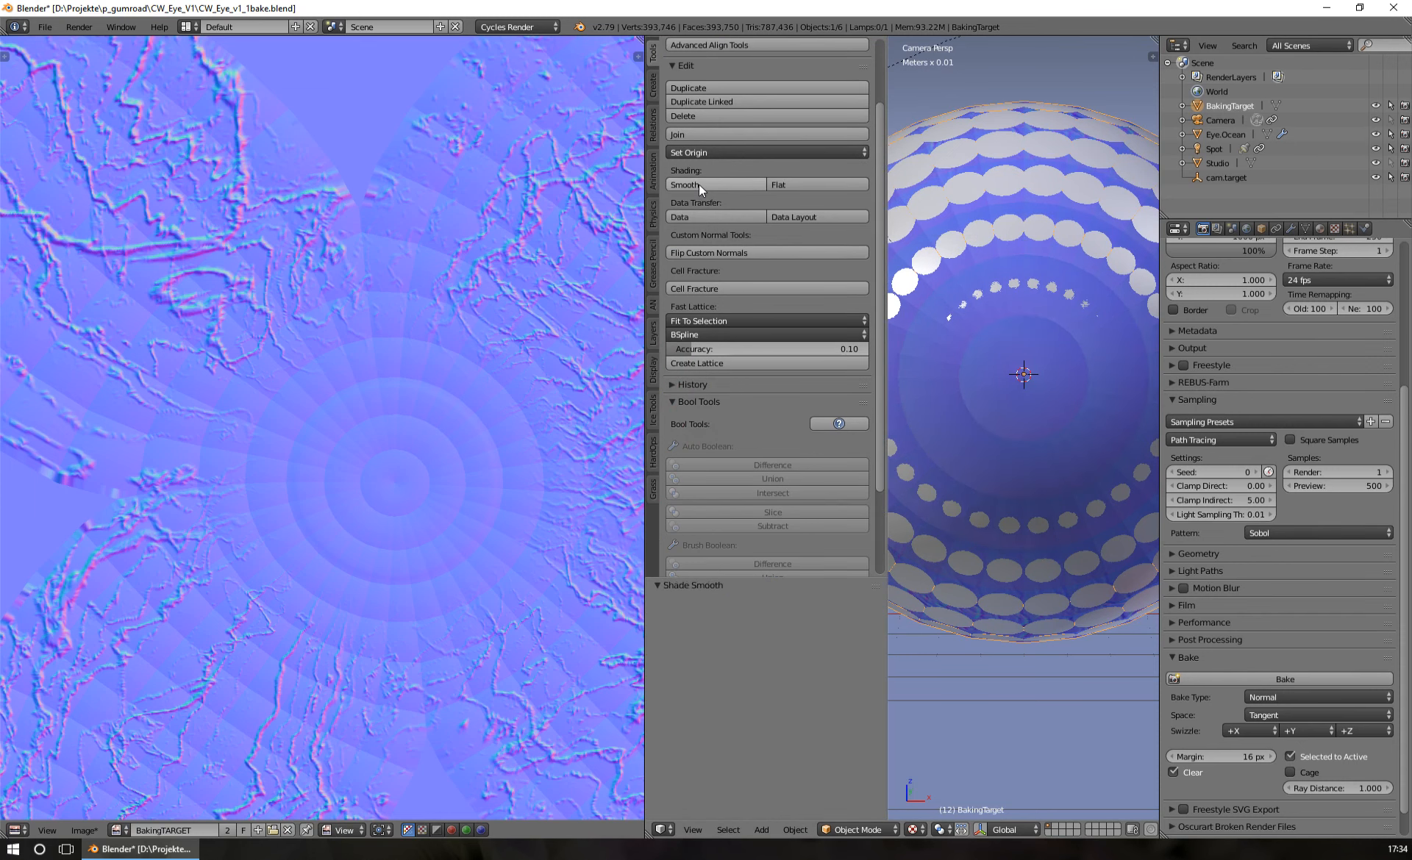
pyautogui.press('t')
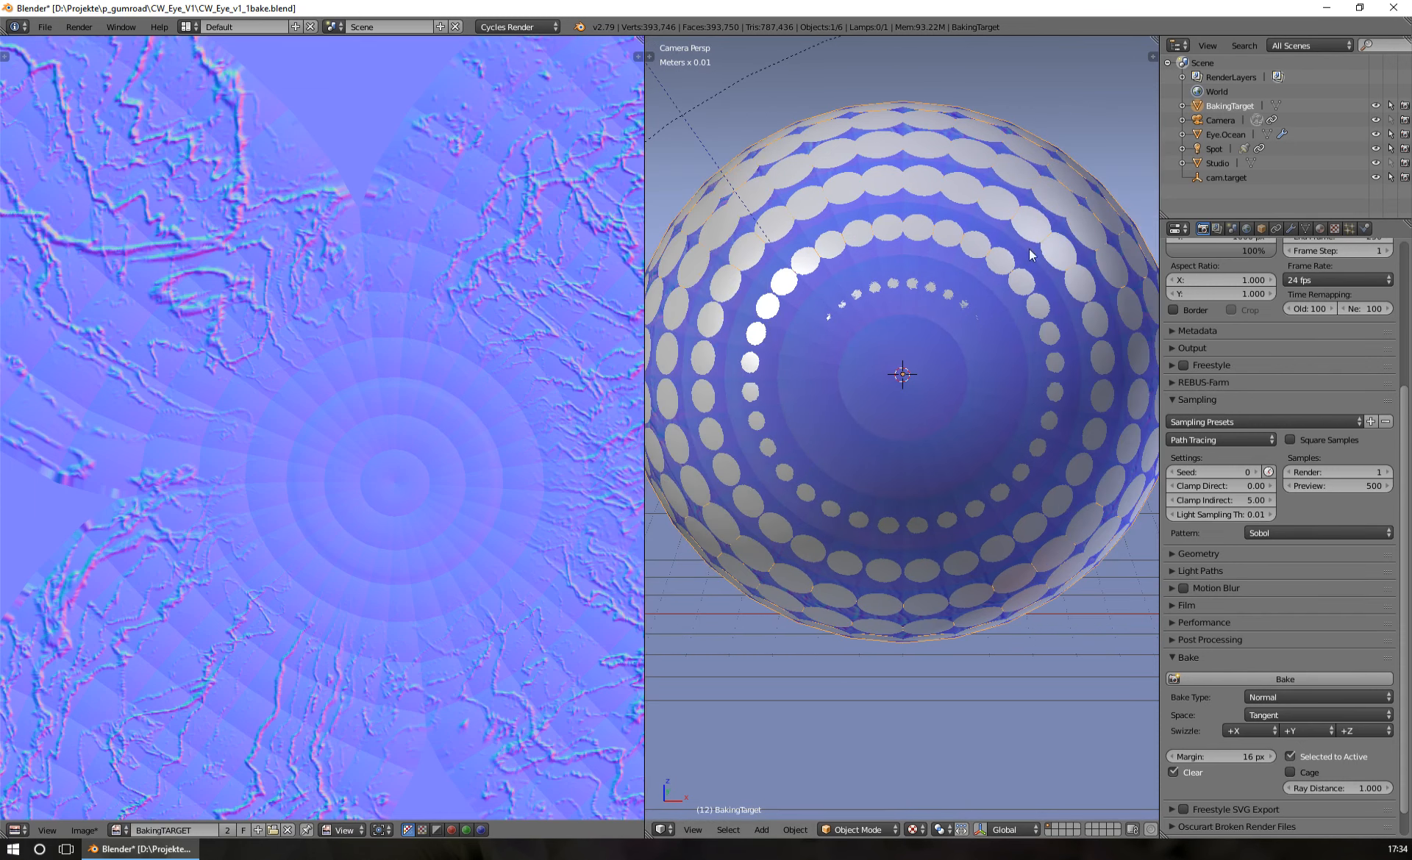
pyautogui.click(1224, 132)
pyautogui.keyDown('ctrl'); pyautogui.click(1228, 106); pyautogui.keyUp('ctrl')
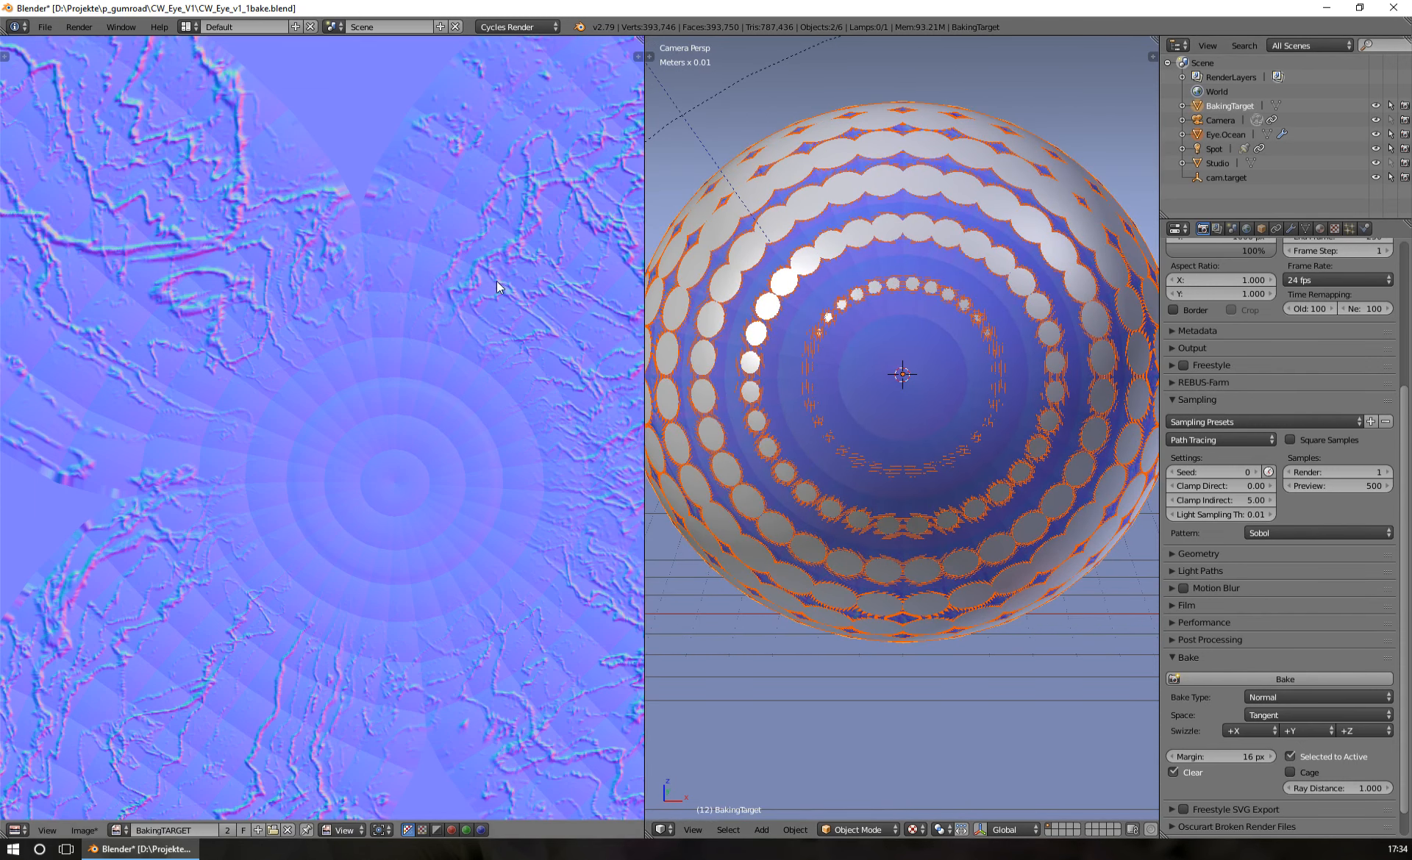
# - Bake the tangent-space normal map from Eye.Ocean onto the smooth-shaded BakingTarget again and check the result around the iris
pyautogui.click(1259, 676)
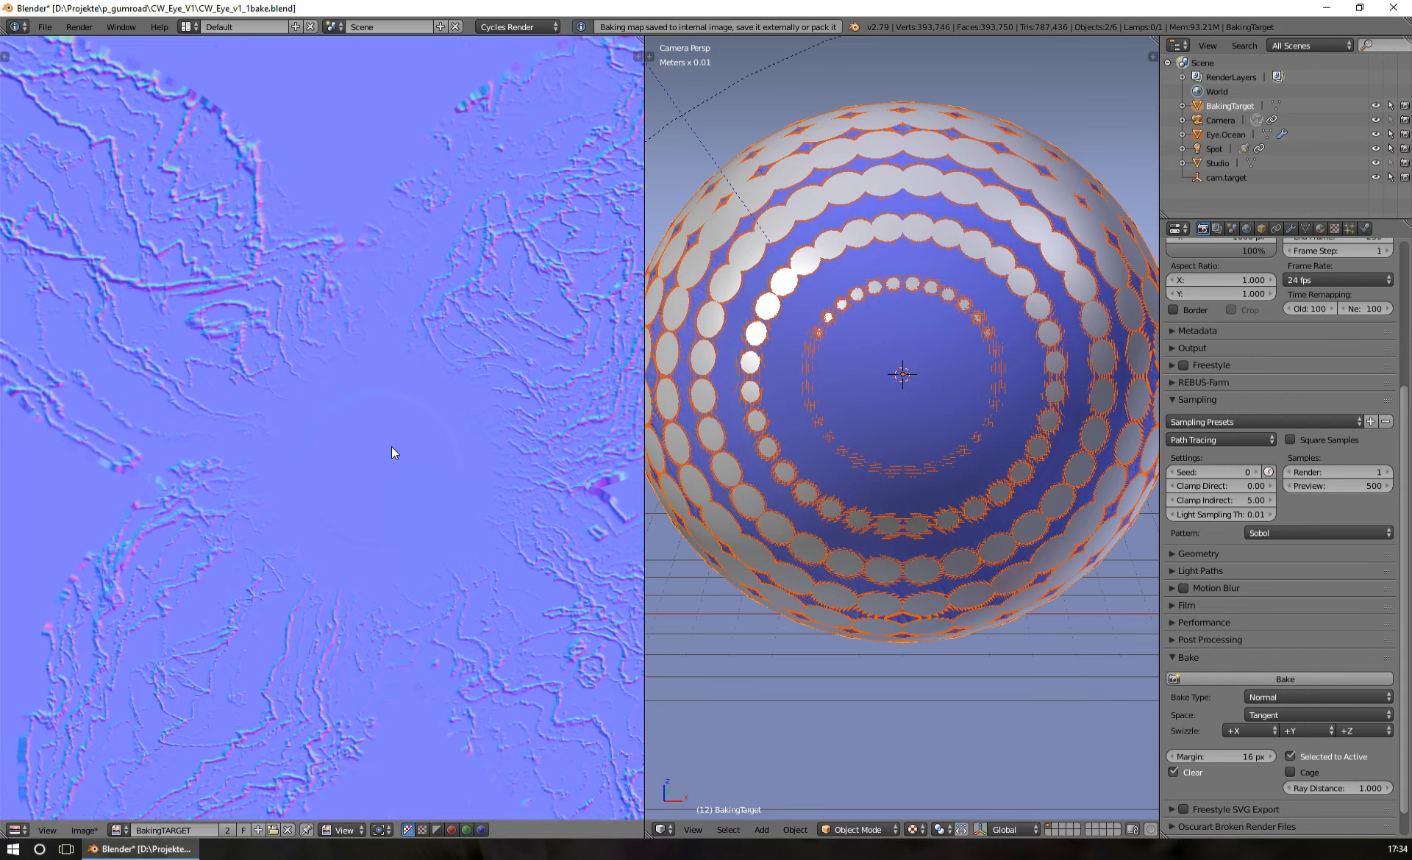
pyautogui.scroll(-4, 392, 448)
pyautogui.scroll(4, 220, 393)
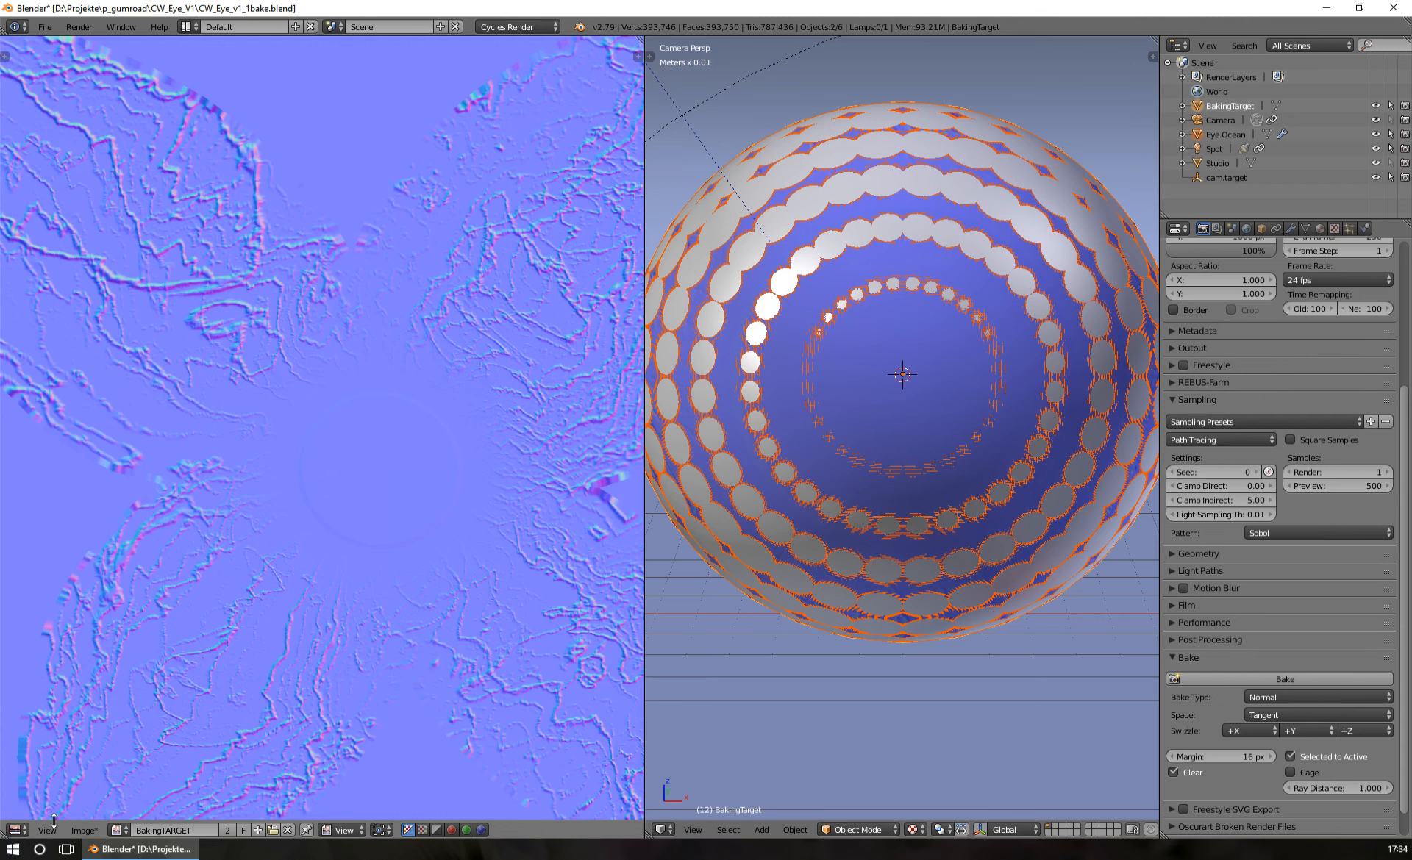
# - Show Eye.Ocean's material in the Node Editor and set the CW_Eye_v1.1 group's Veins Bump Strength to 0.1
pyautogui.click(20, 831)
pyautogui.click(16, 830)
pyautogui.click(16, 830)
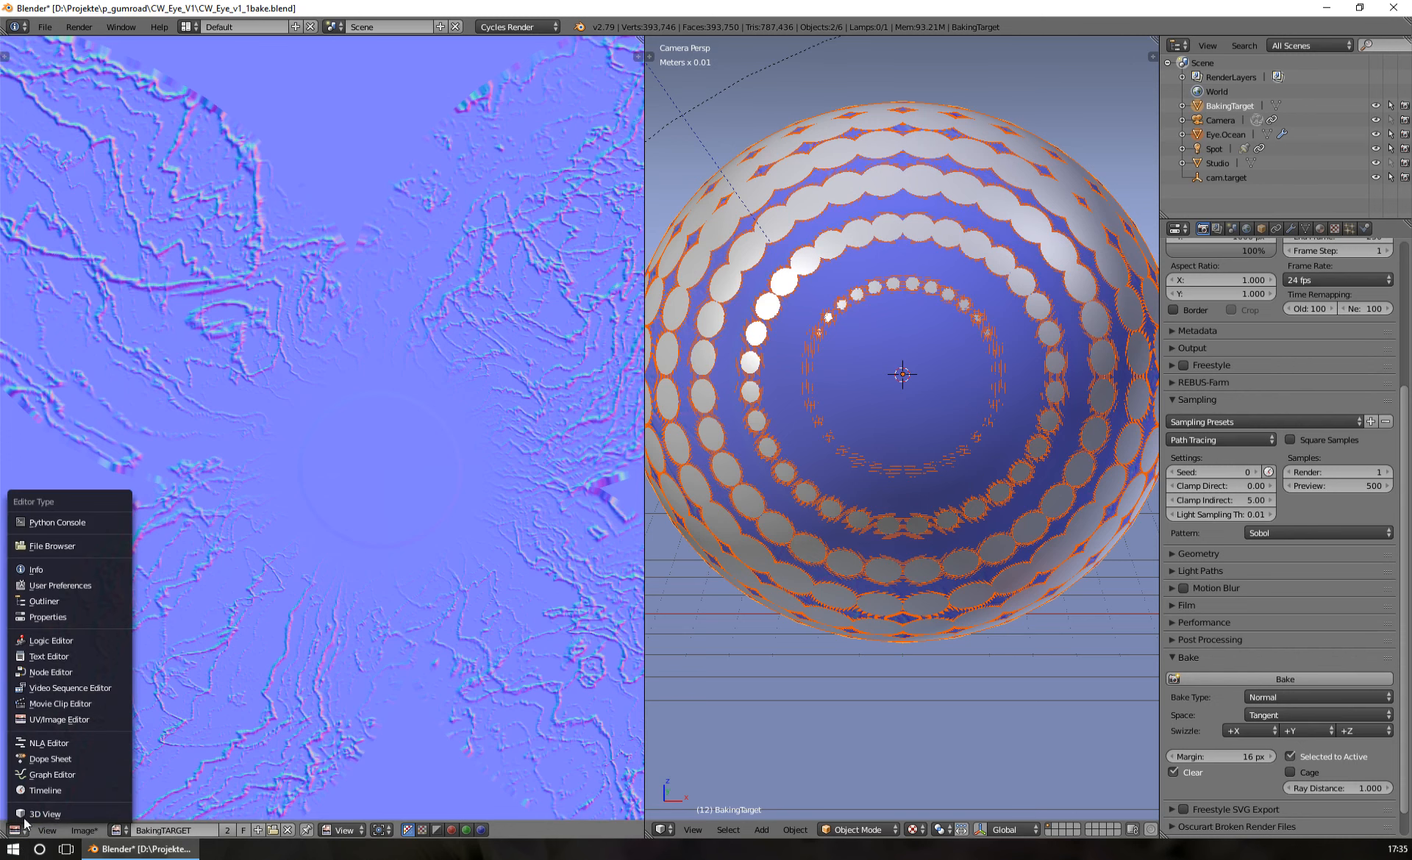
pyautogui.click(65, 678)
pyautogui.click(1236, 134)
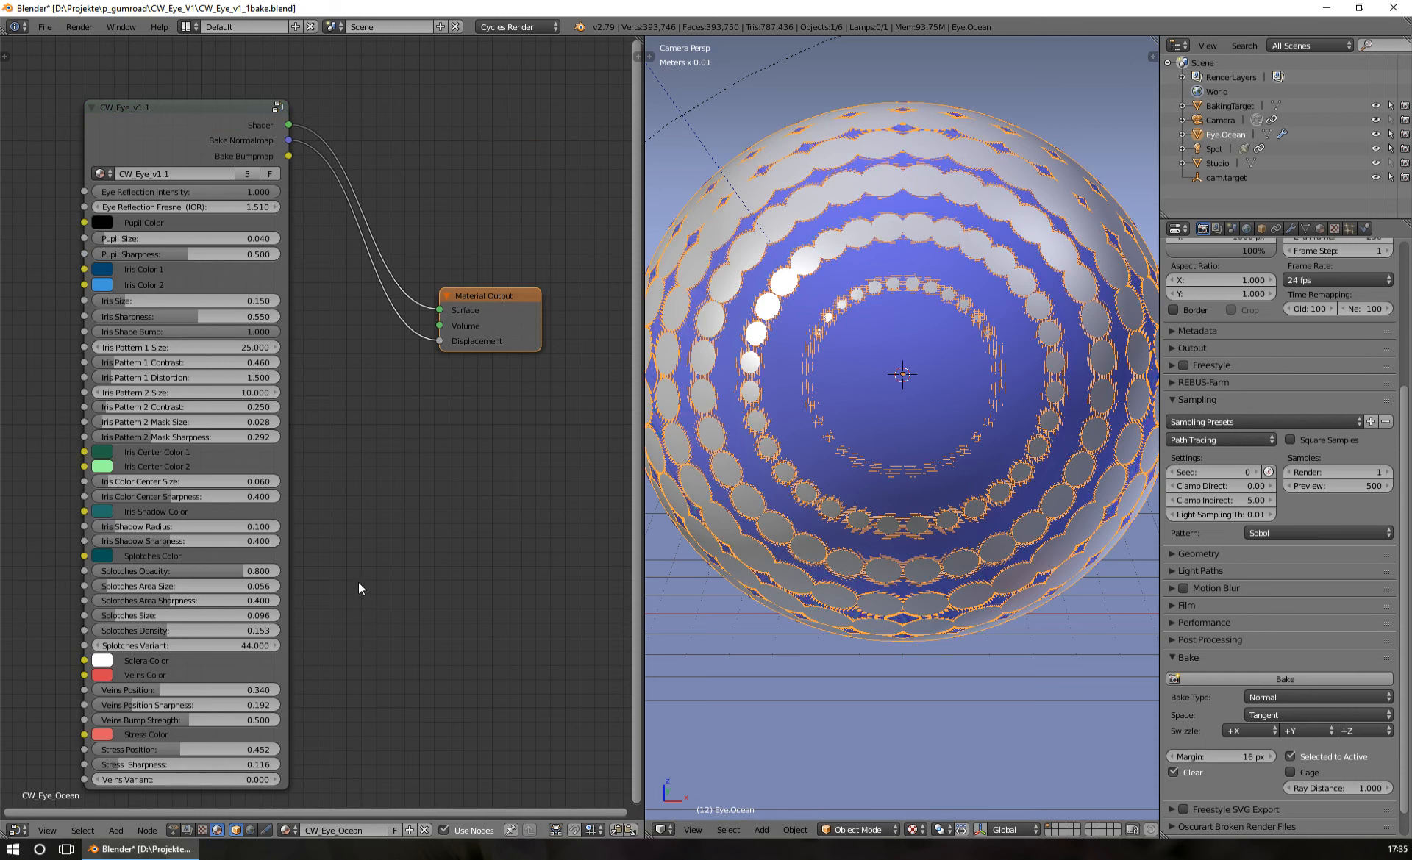
pyautogui.press('Home')
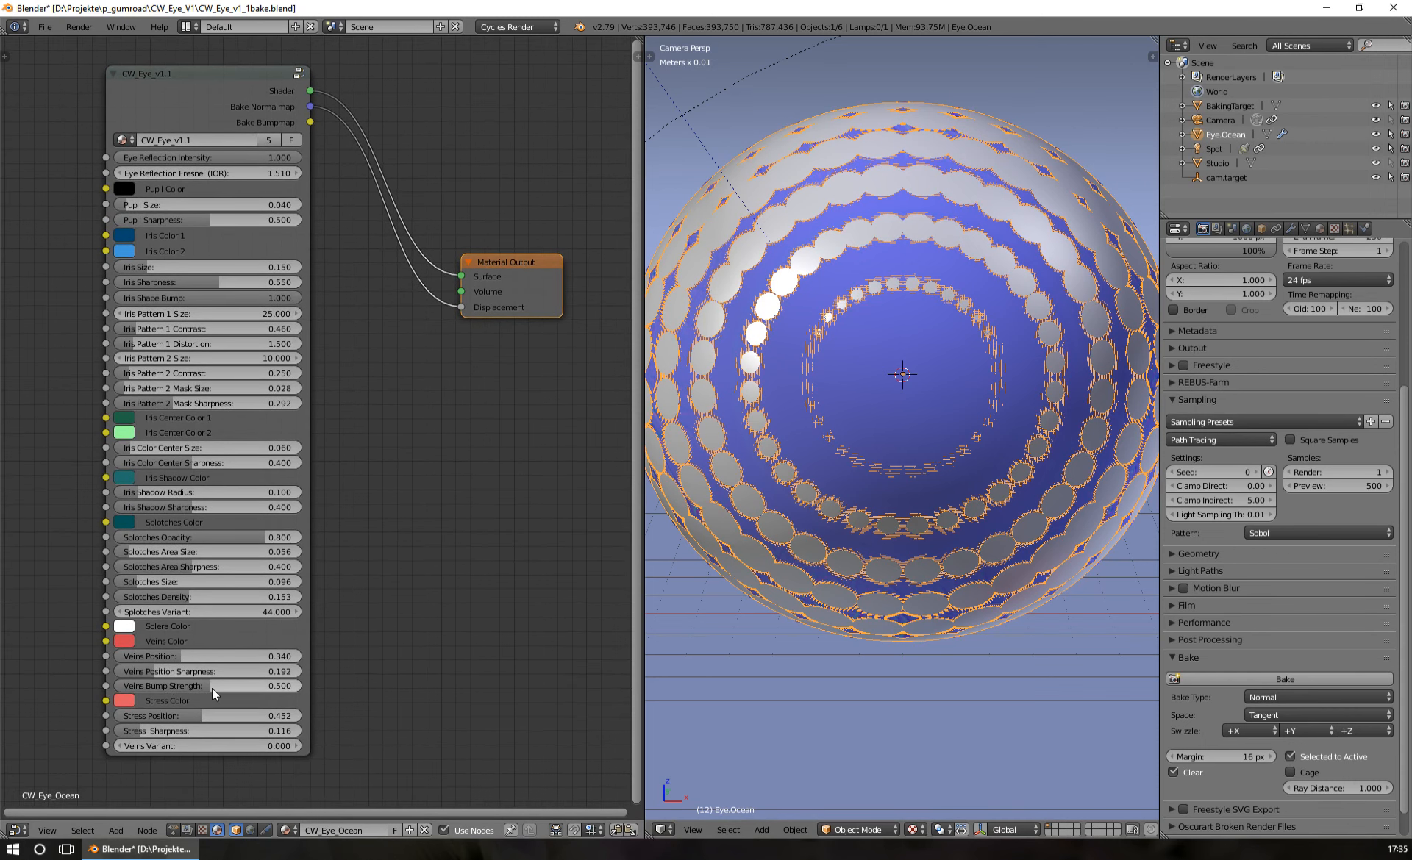
pyautogui.click(241, 686)
pyautogui.press('BackSpace')
pyautogui.write('.1')
pyautogui.press('Return')
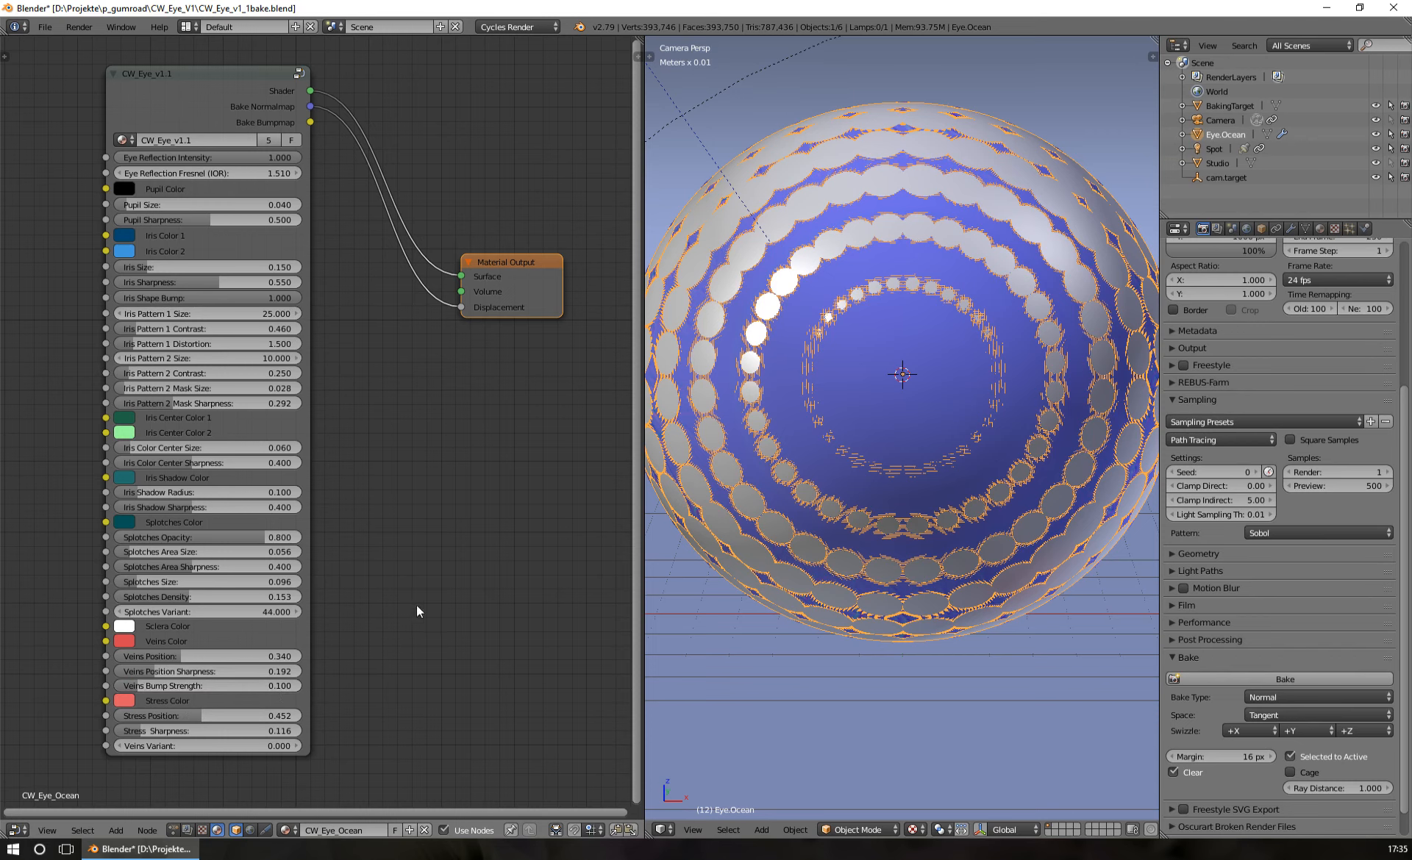
# - Add BakingTarget to the selection as the active object and rebake the normal map with the UV/Image Editor showing
pyautogui.keyDown('ctrl'); pyautogui.click(1215, 107); pyautogui.keyUp('ctrl')
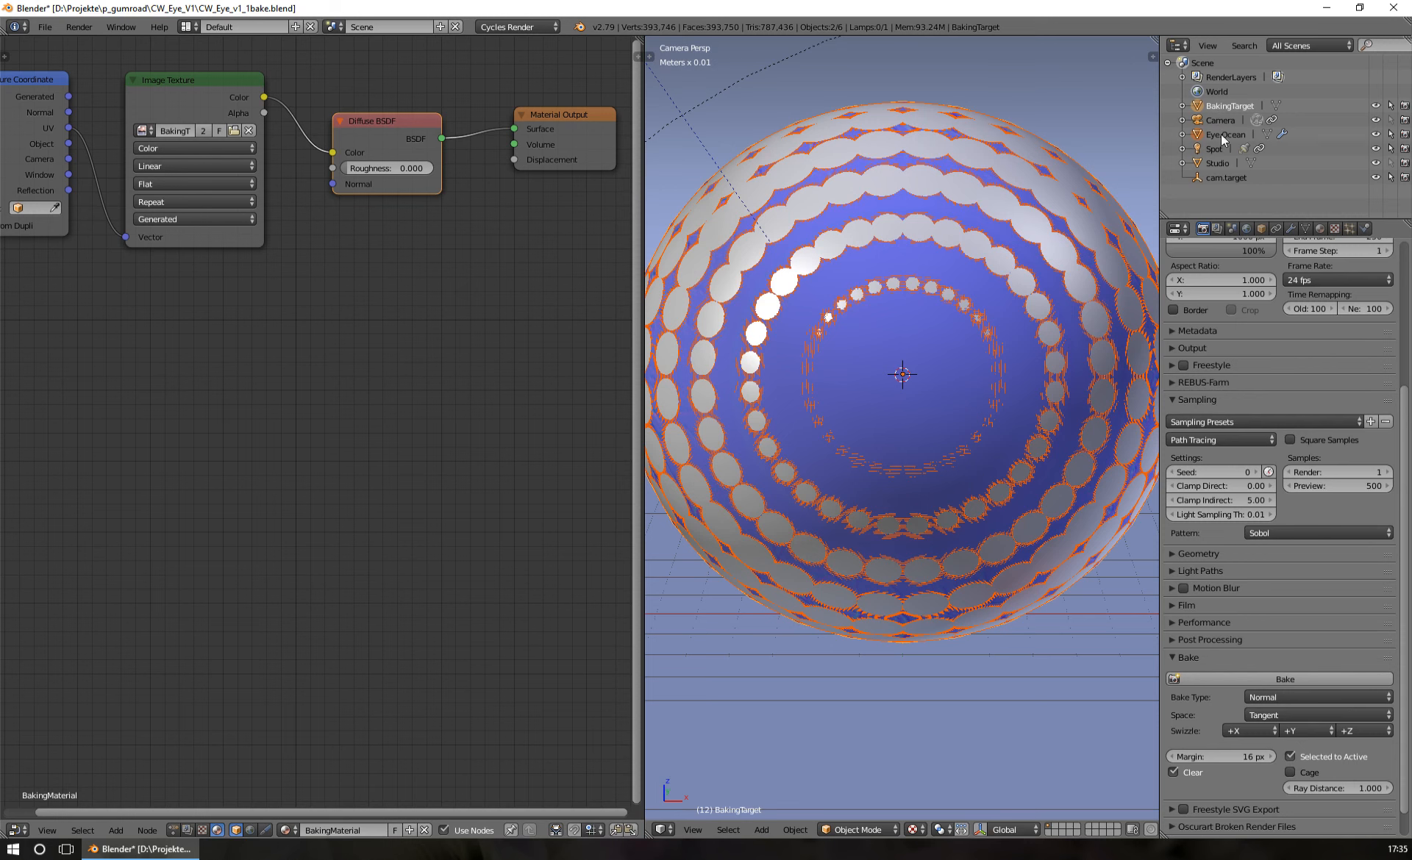
pyautogui.click(26, 819)
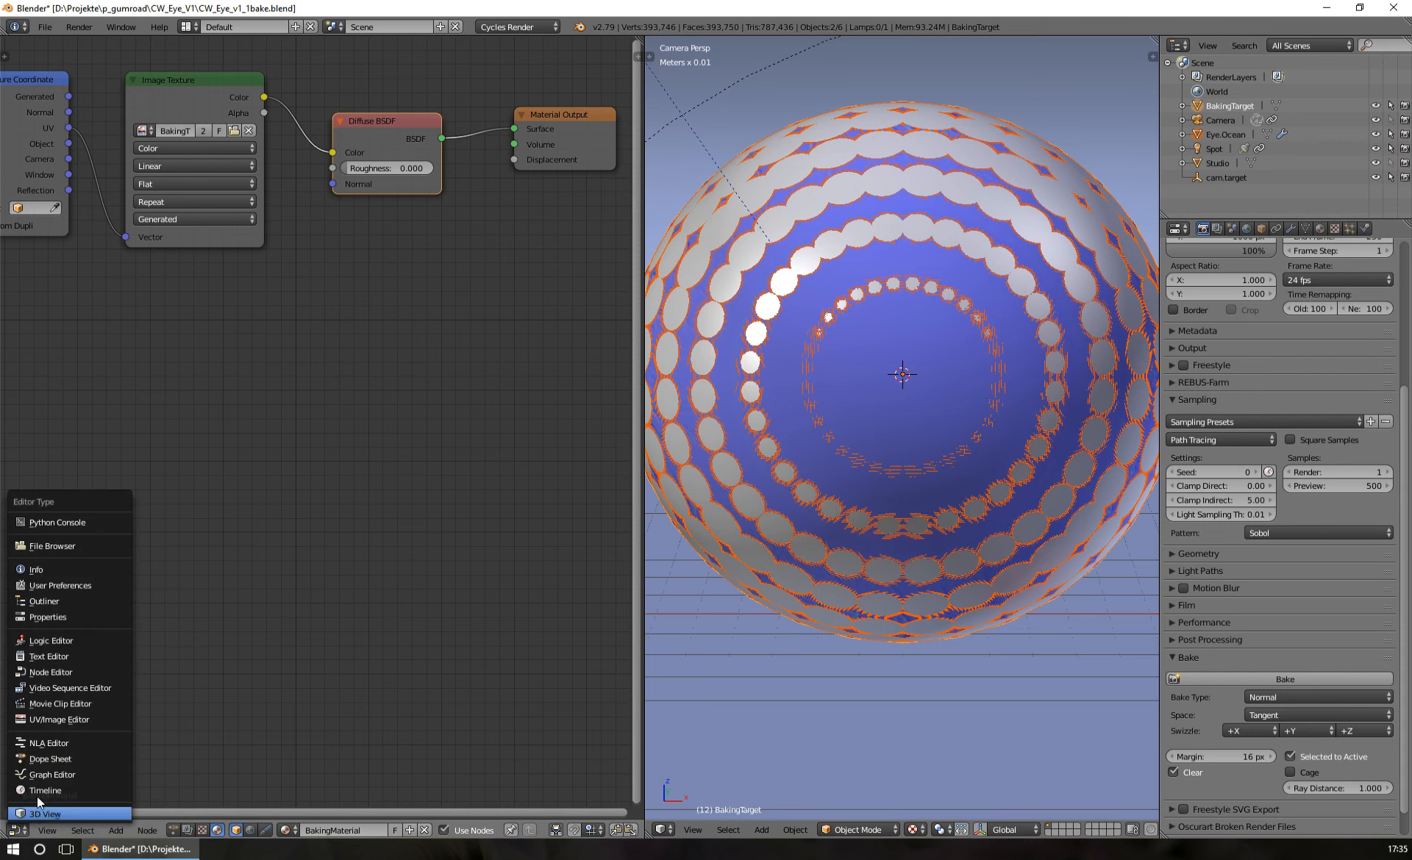
pyautogui.click(54, 720)
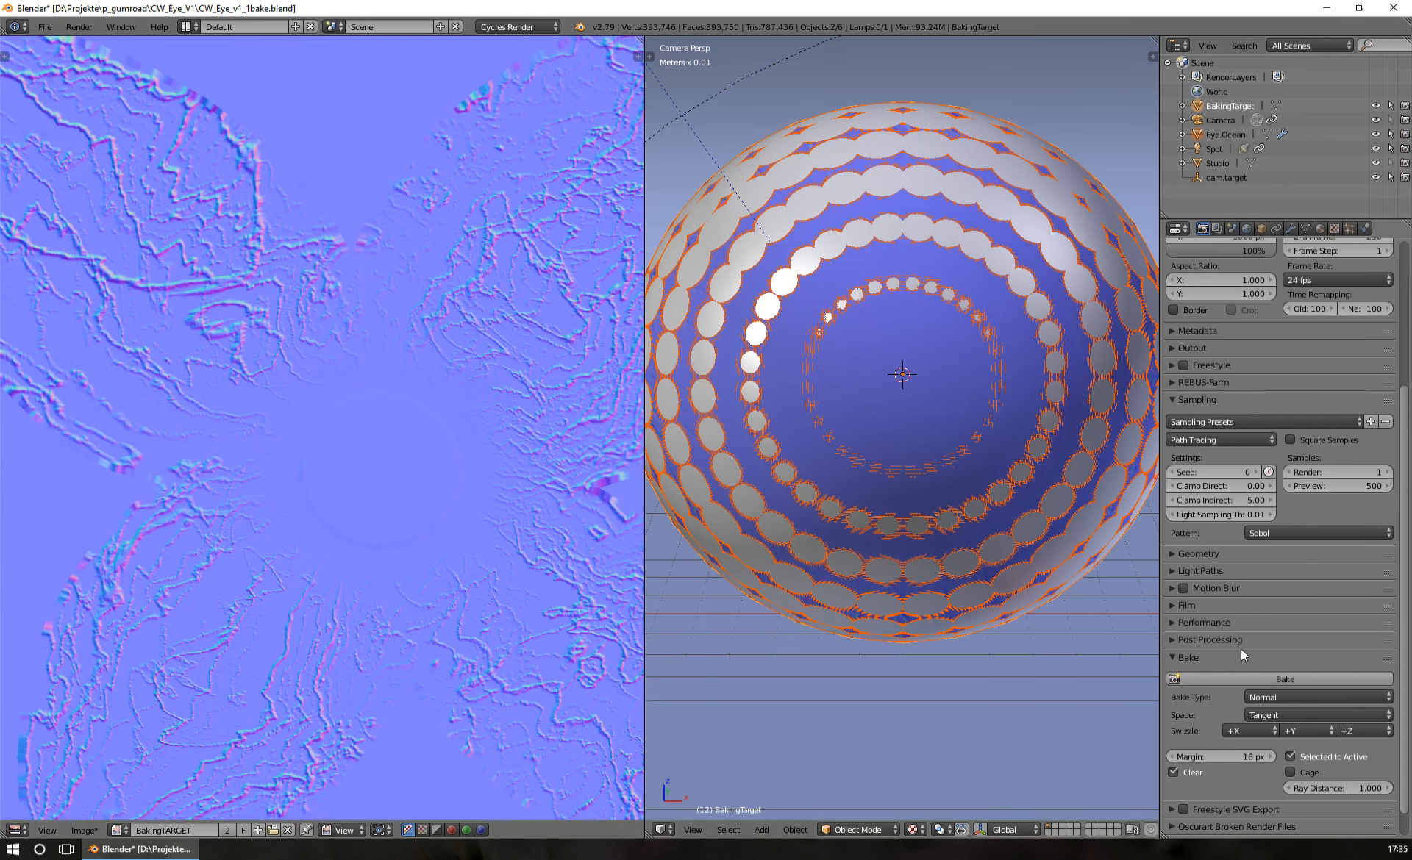
pyautogui.click(1295, 681)
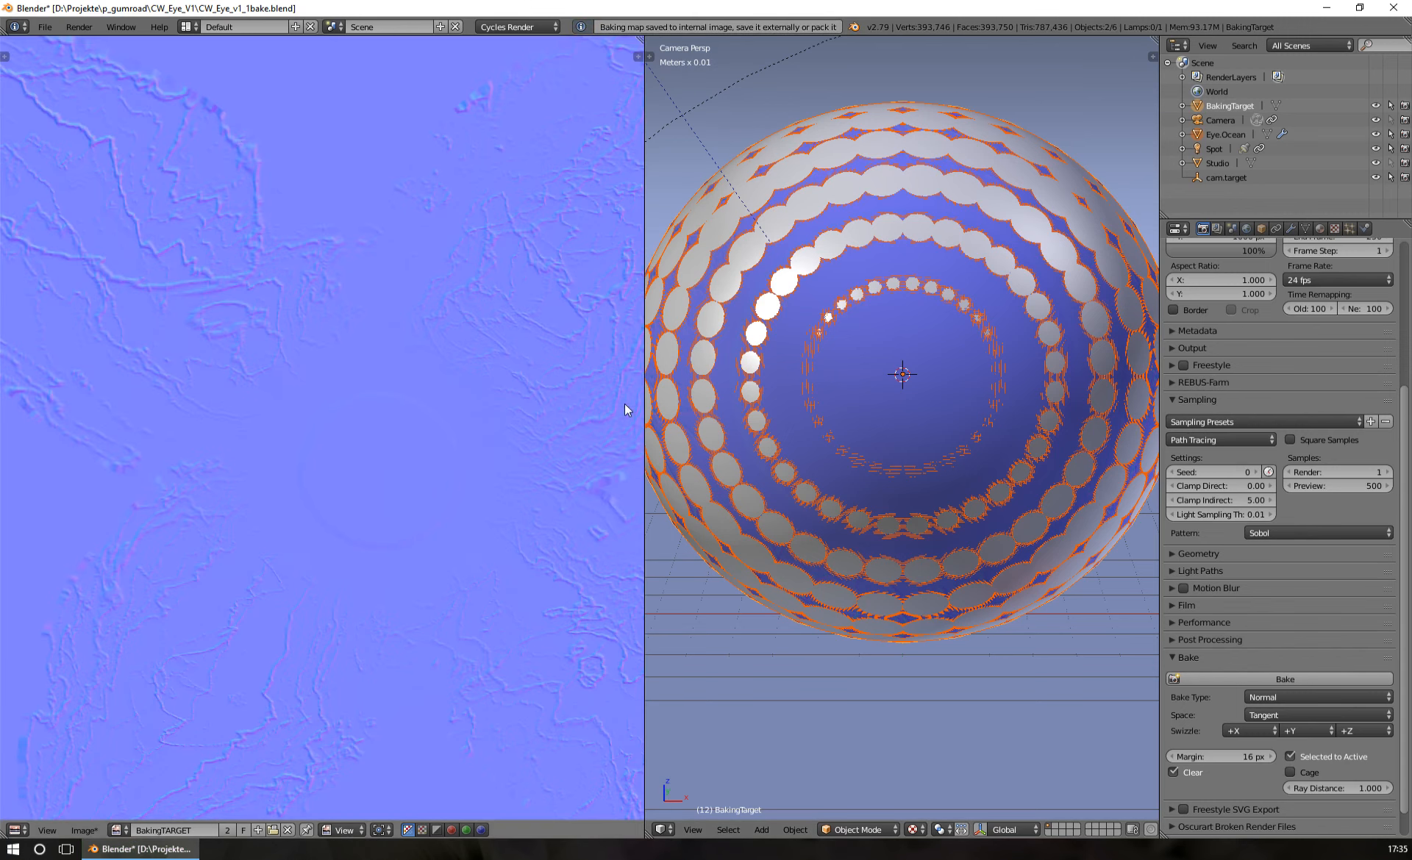
pyautogui.scroll(-1, 389, 358)
pyautogui.scroll(1, 388, 359)
pyautogui.scroll(-1, 388, 359)
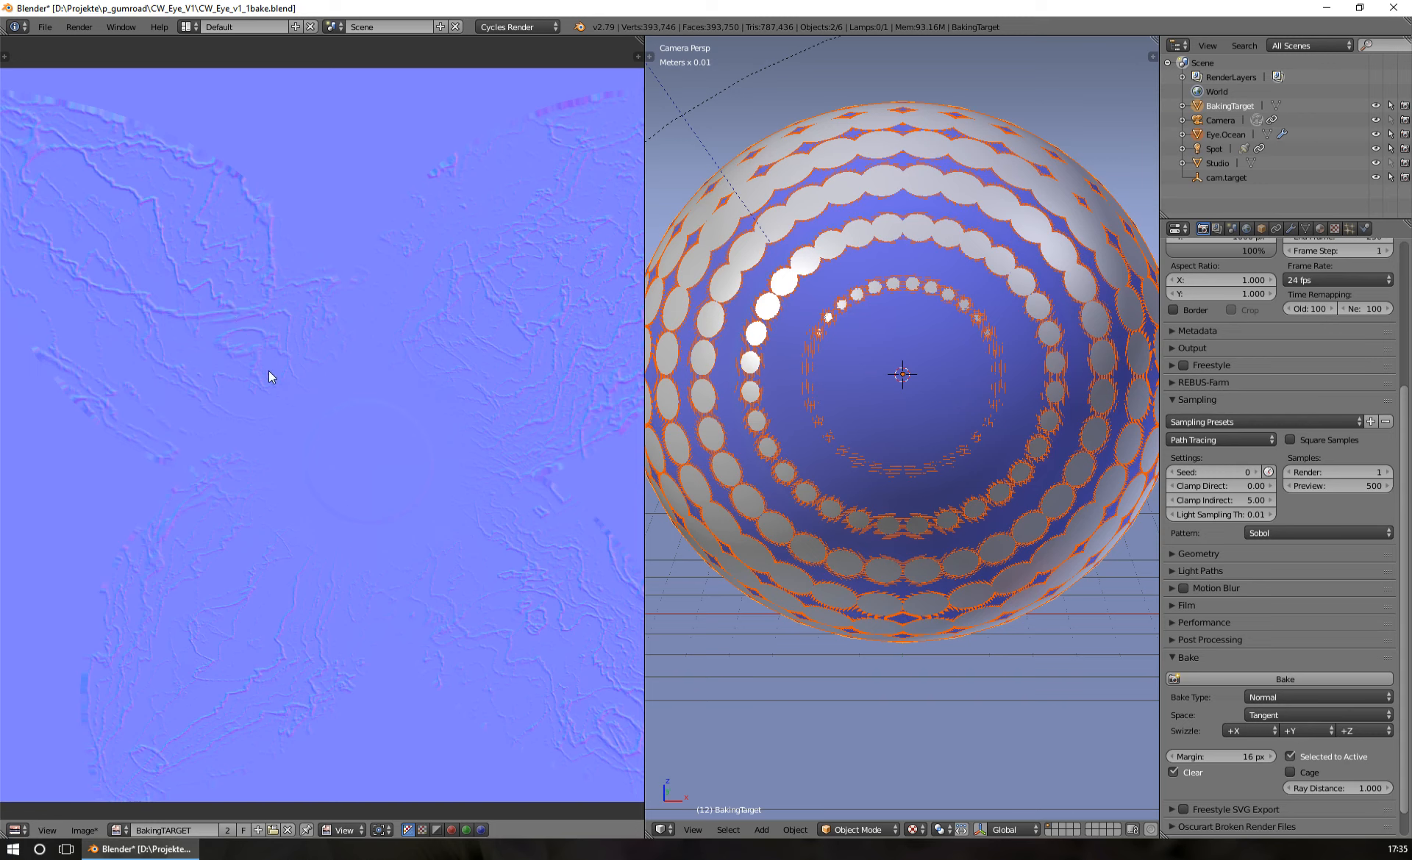
# - Bring Eye.Ocean's material back into the Node Editor and add a Diffuse BSDF node between the eye group and the Material Output
pyautogui.click(15, 830)
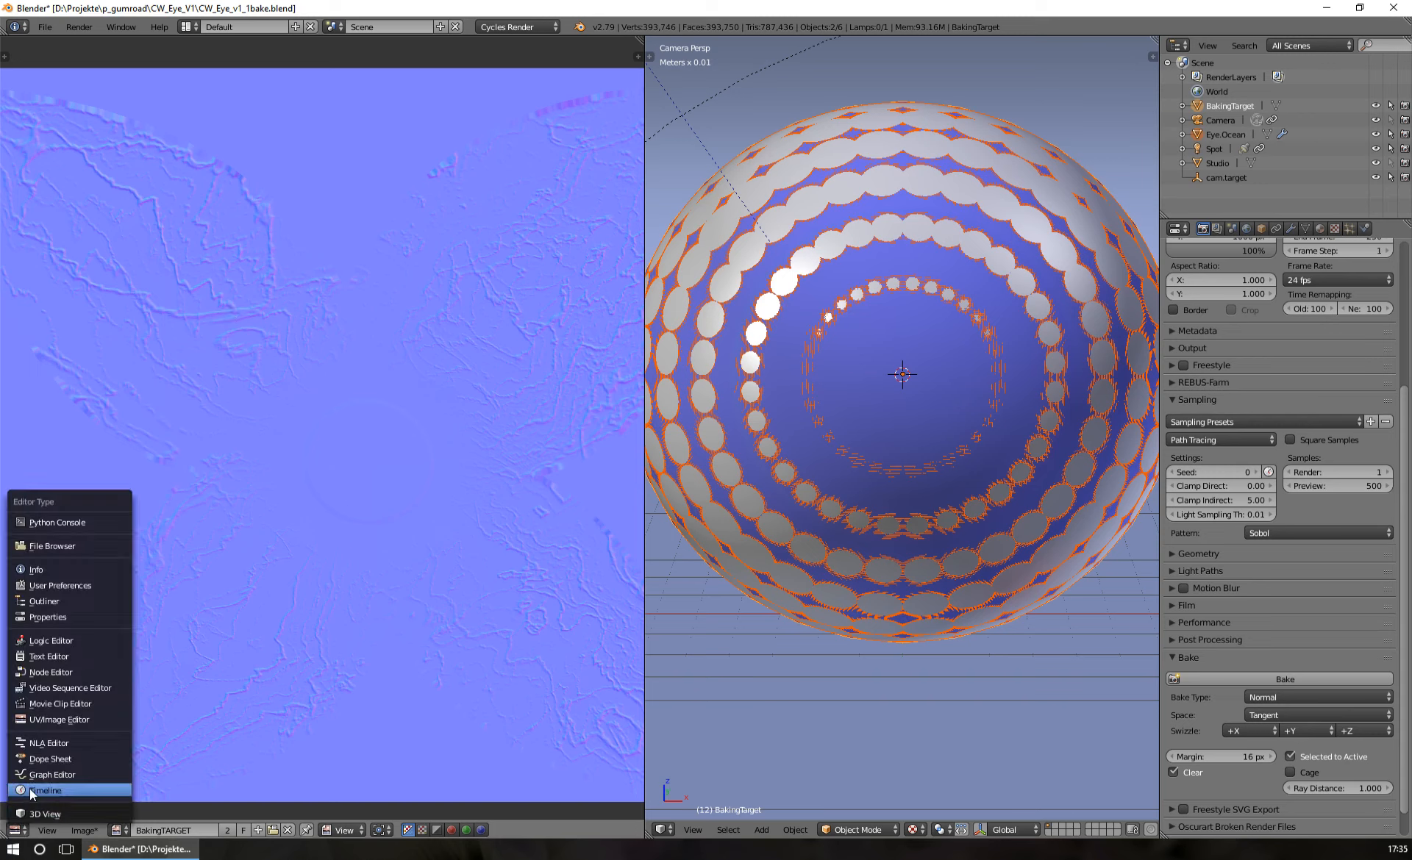
pyautogui.click(76, 675)
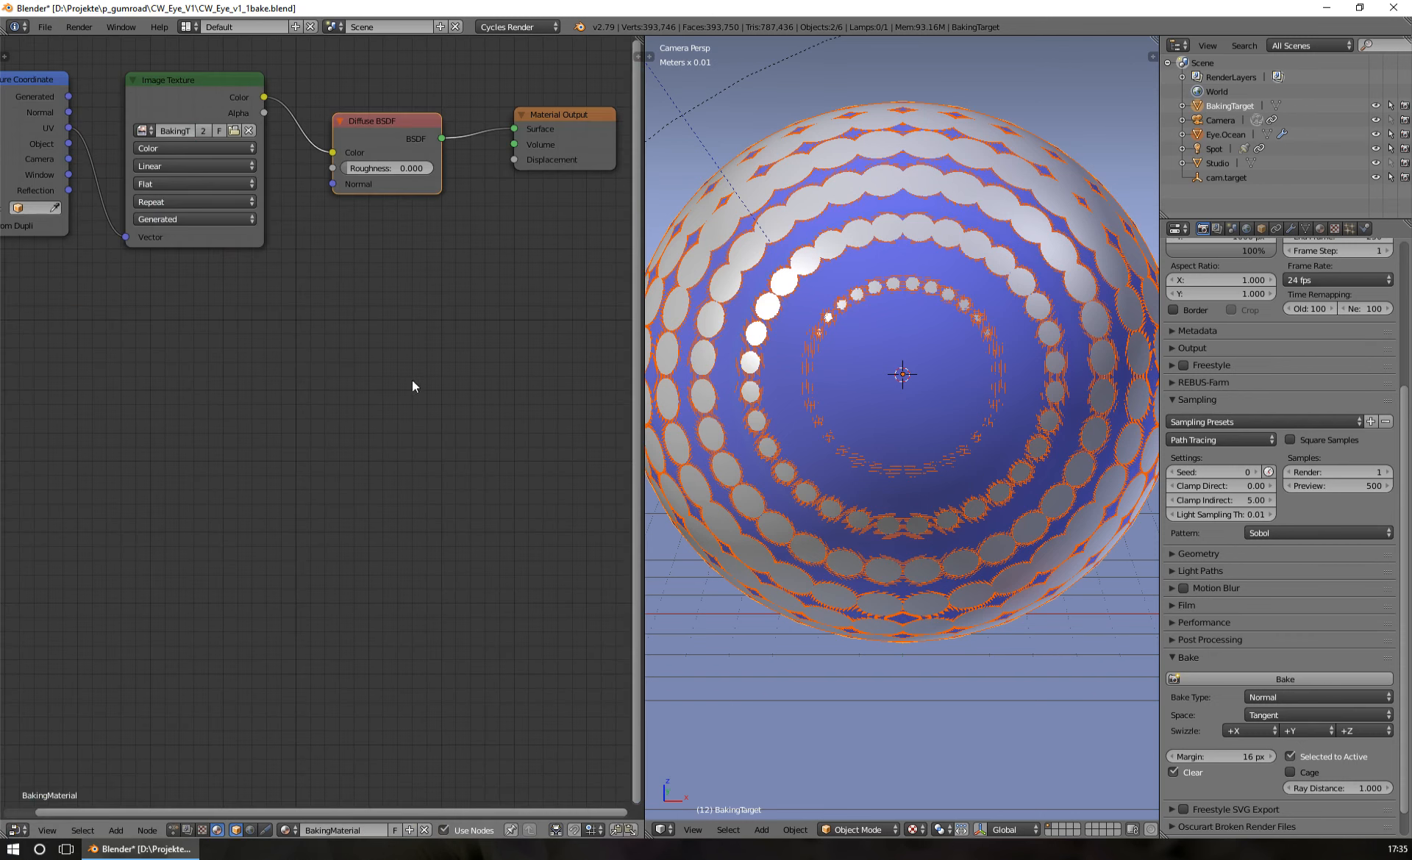
pyautogui.click(1221, 135)
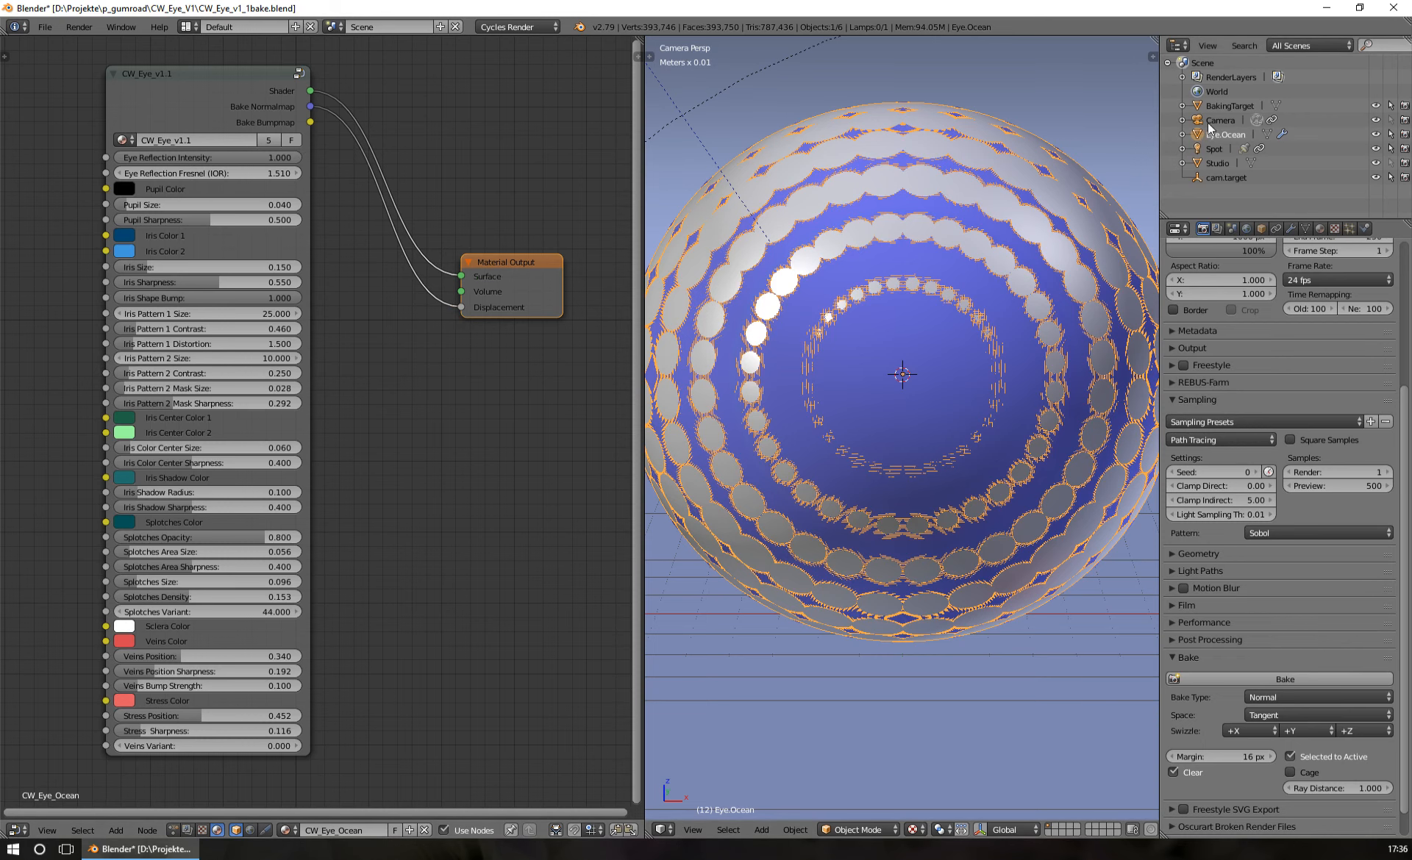
pyautogui.moveTo(422, 369); pyautogui.dragTo(411, 385, button='middle')
pyautogui.scroll(1, 412, 385)
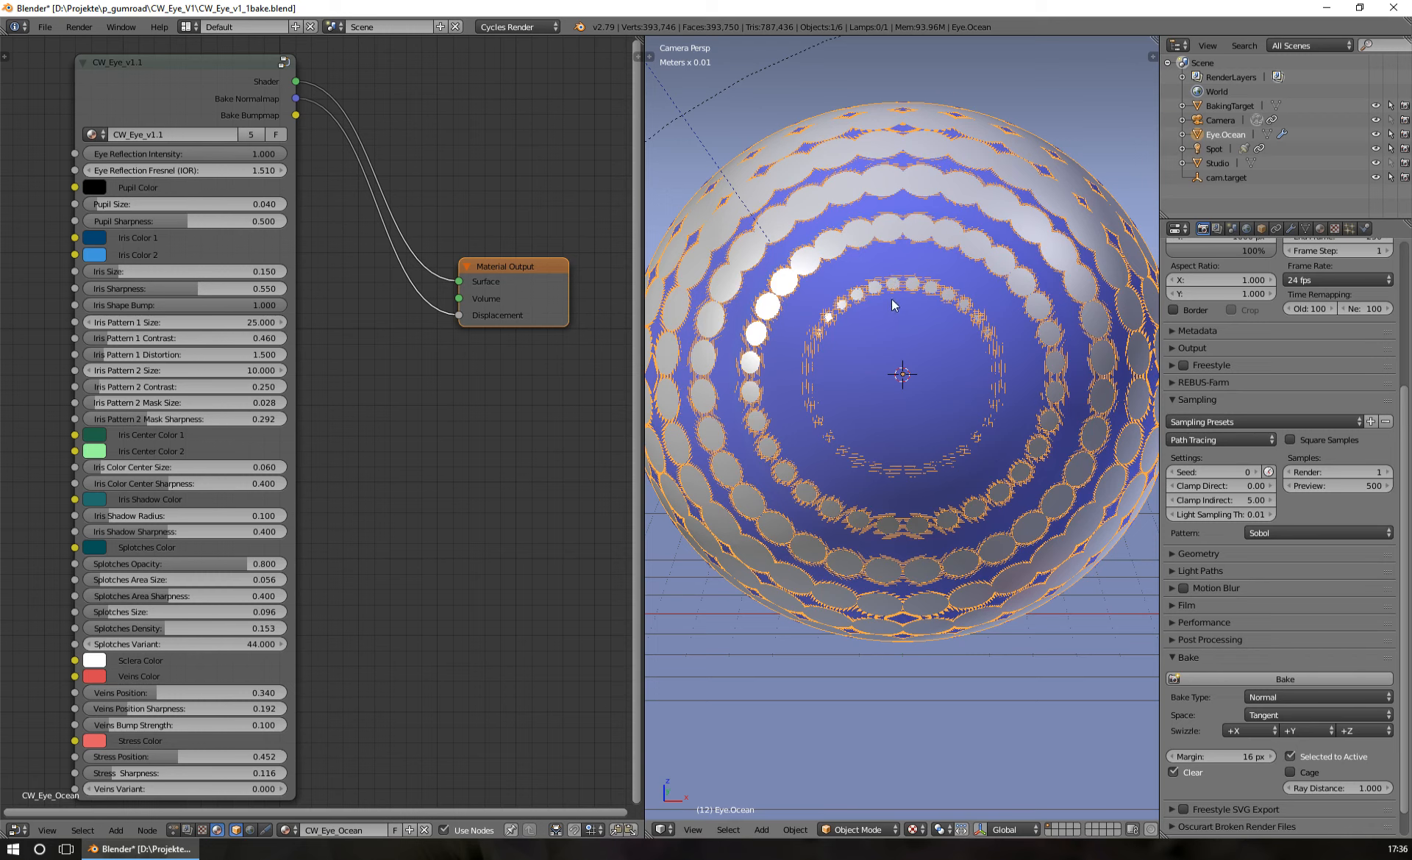
pyautogui.click(161, 66)
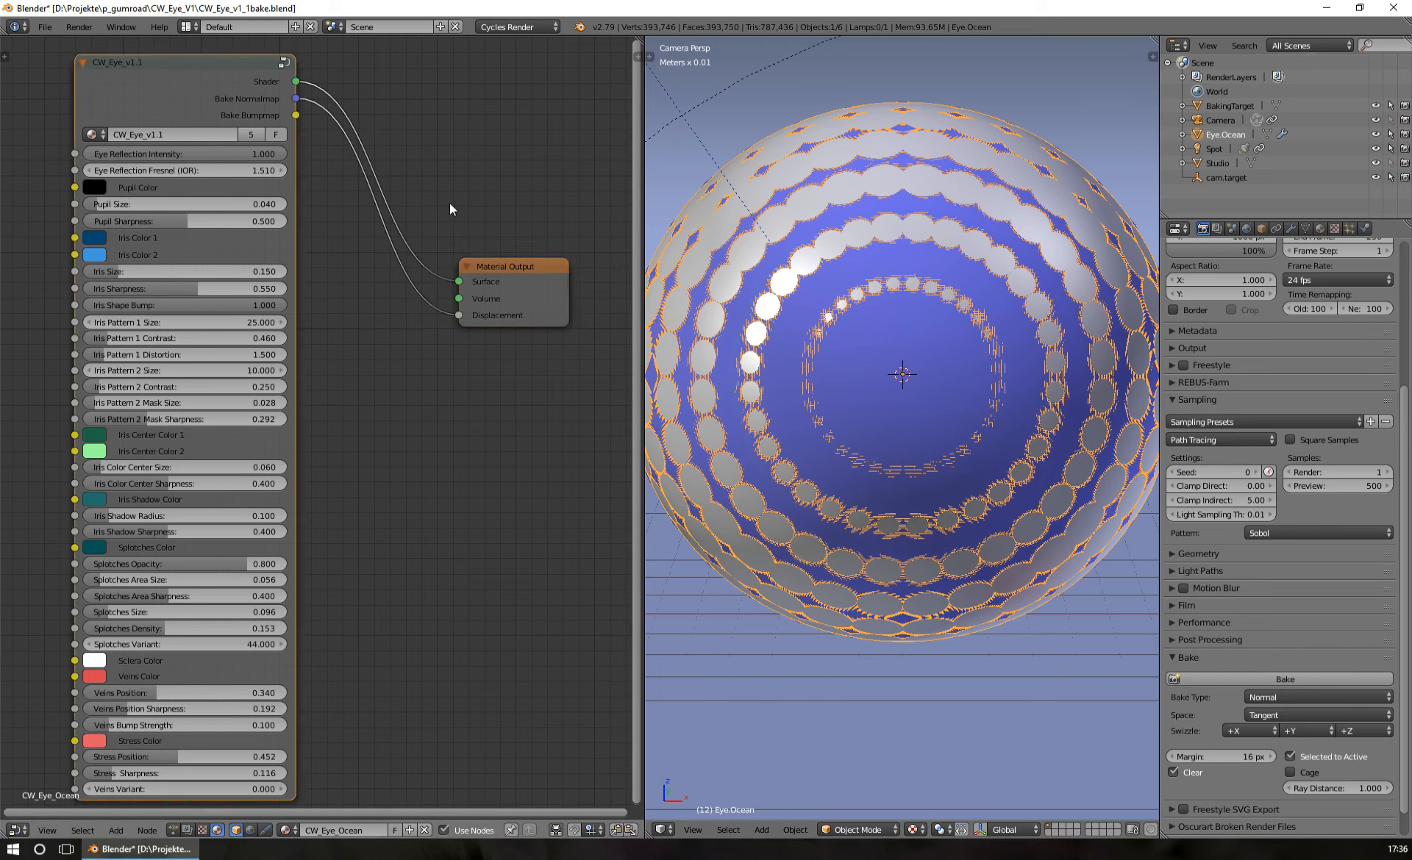
pyautogui.hotkey('shift', 'a')
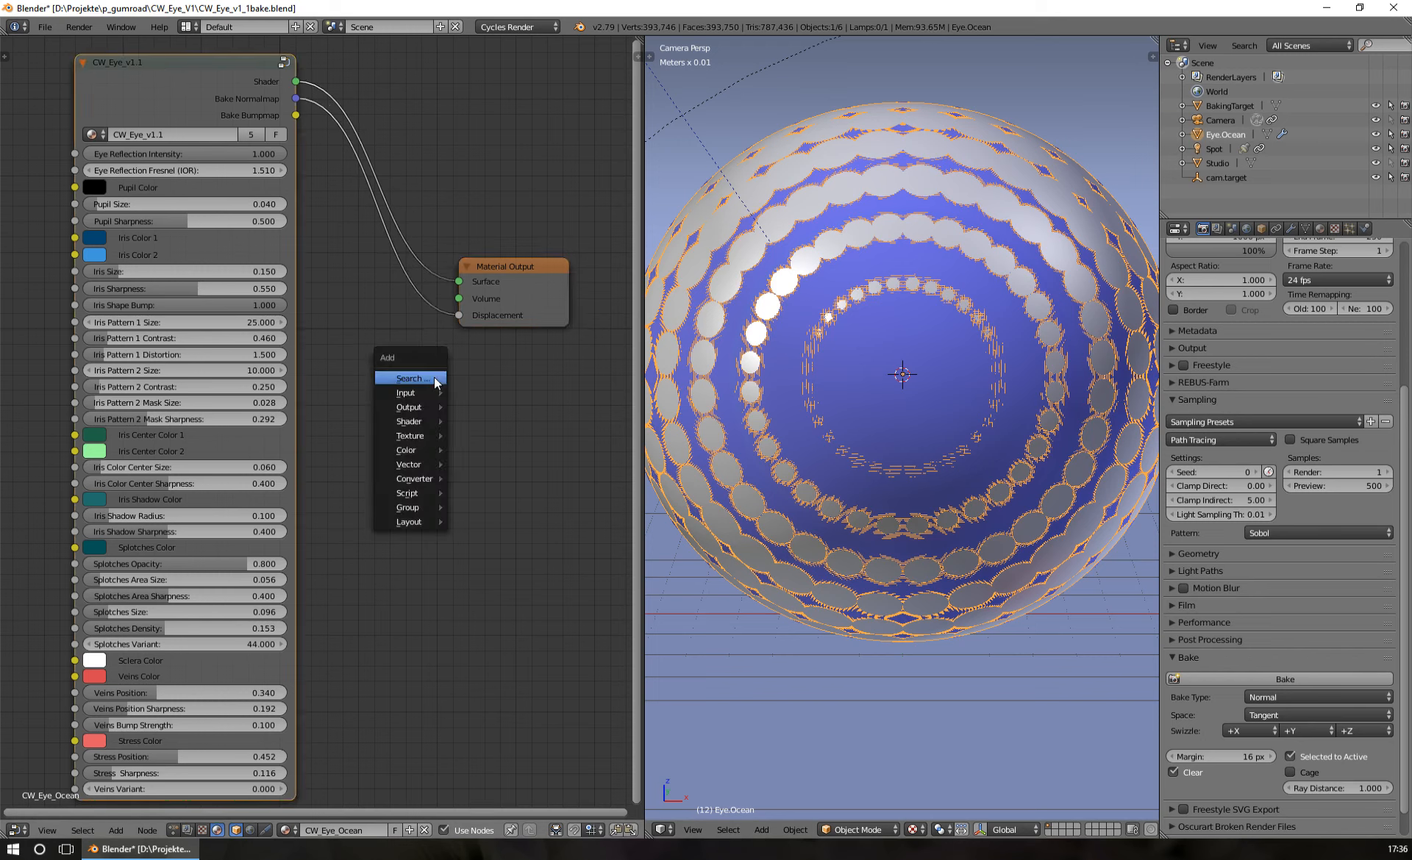
pyautogui.click(434, 378)
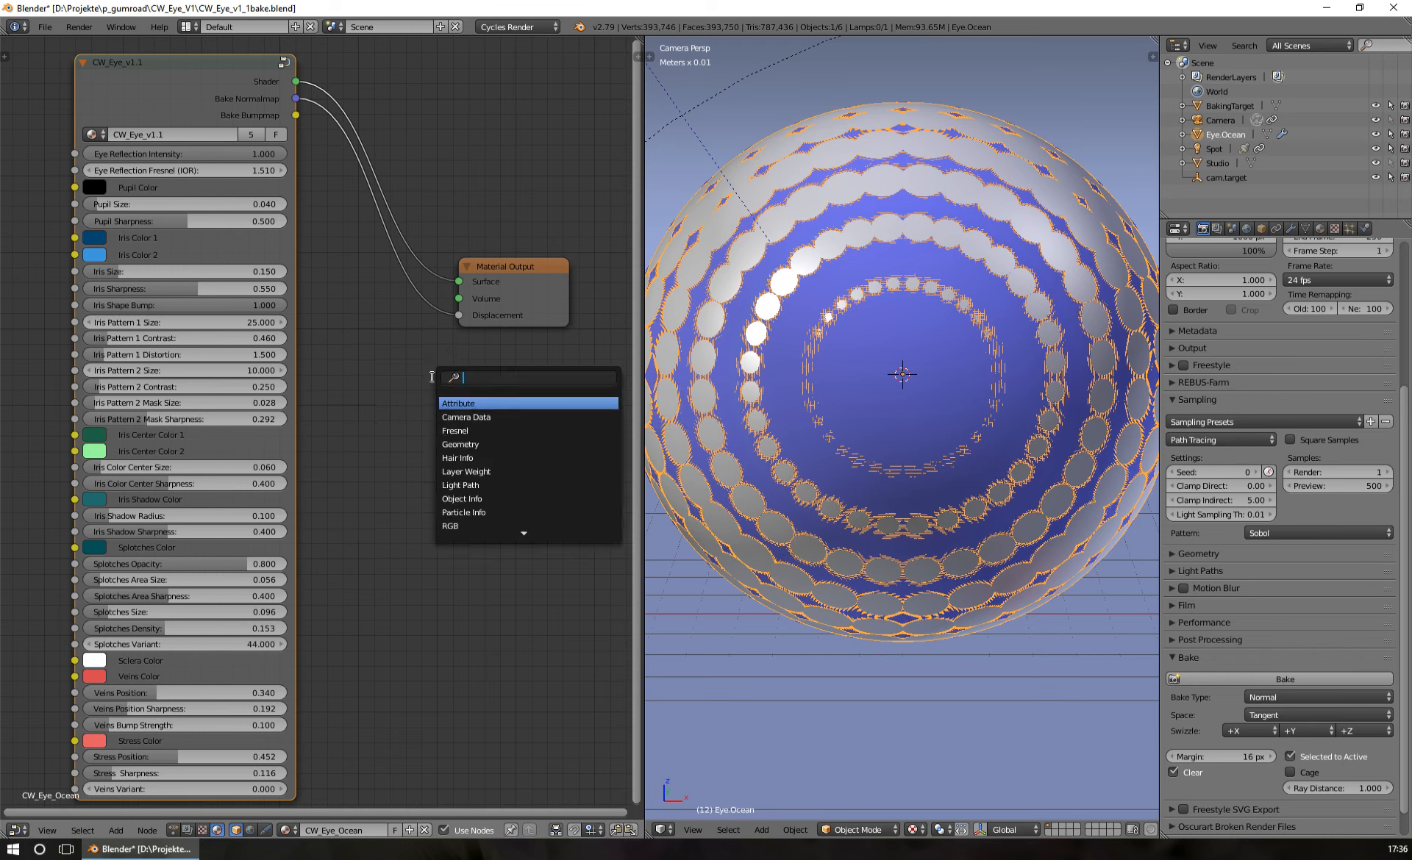
pyautogui.write('diffuse')
pyautogui.press('Return')
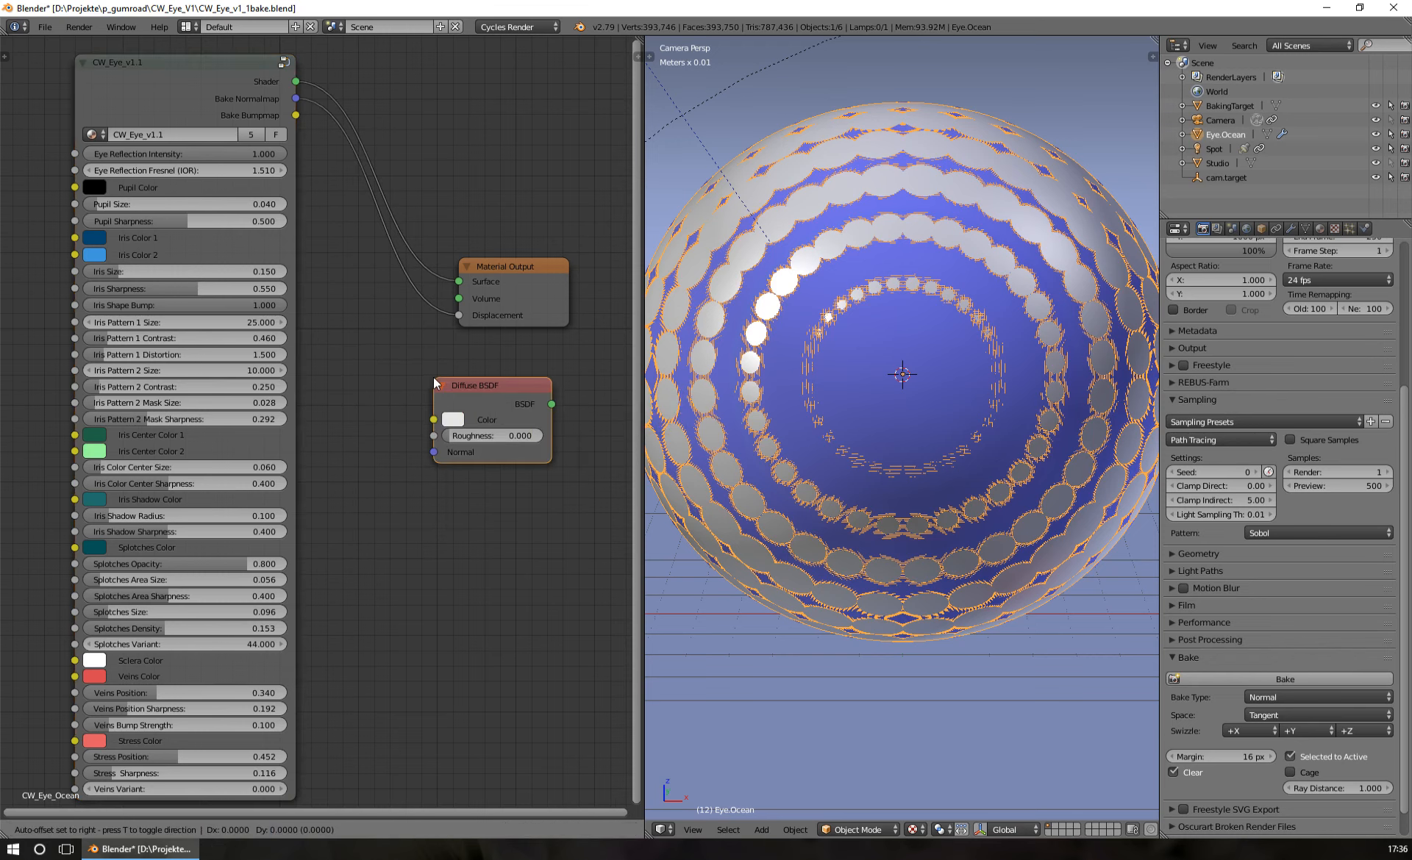
pyautogui.click(336, 356)
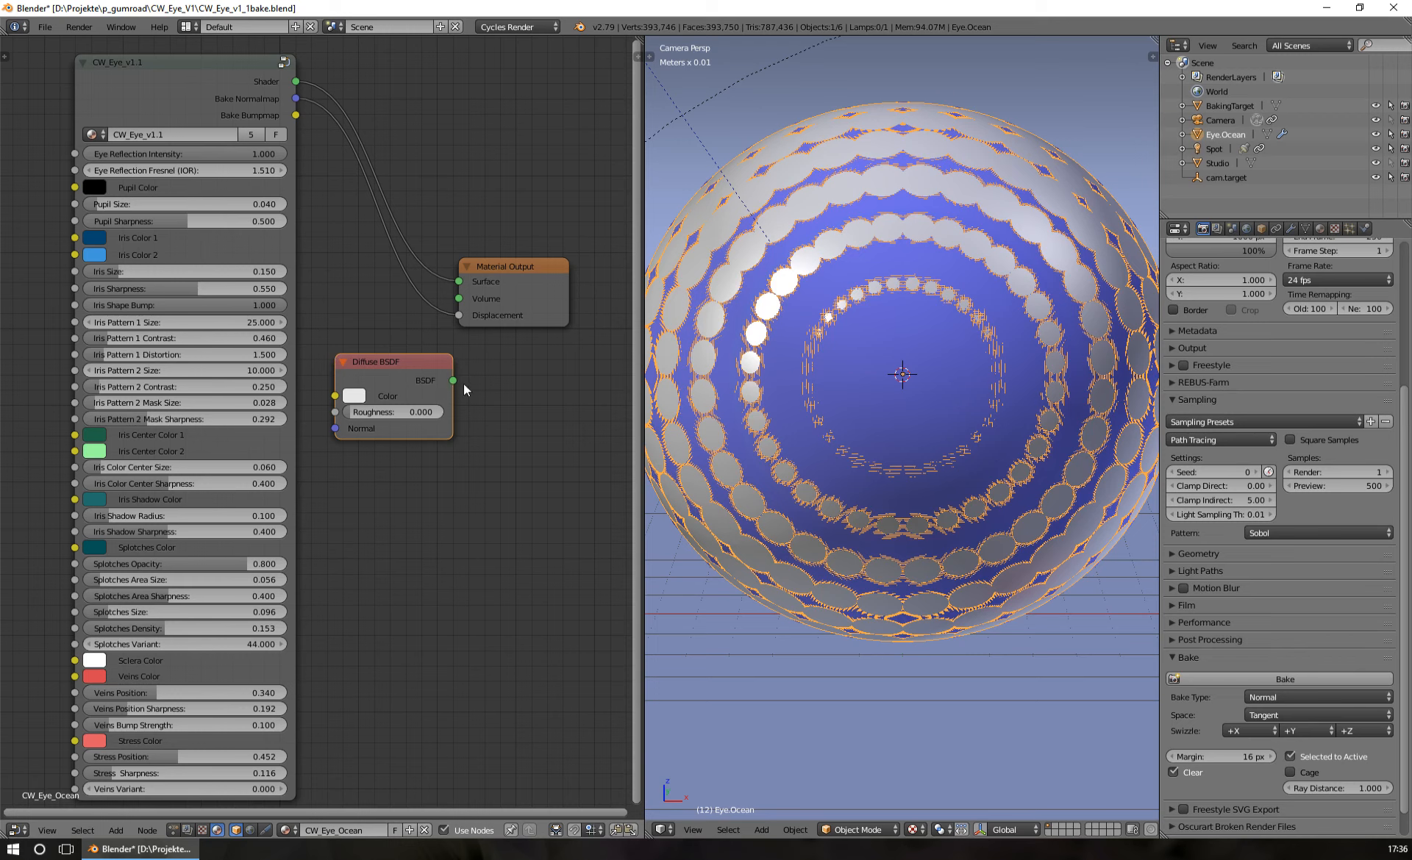
# - Route the group's Bake Bumpmap output through the Diffuse BSDF's Color into the Material Output's Surface, leaving Displacement unlinked
pyautogui.moveTo(454, 379); pyautogui.dragTo(459, 281)
pyautogui.moveTo(487, 281); pyautogui.dragTo(420, 219)
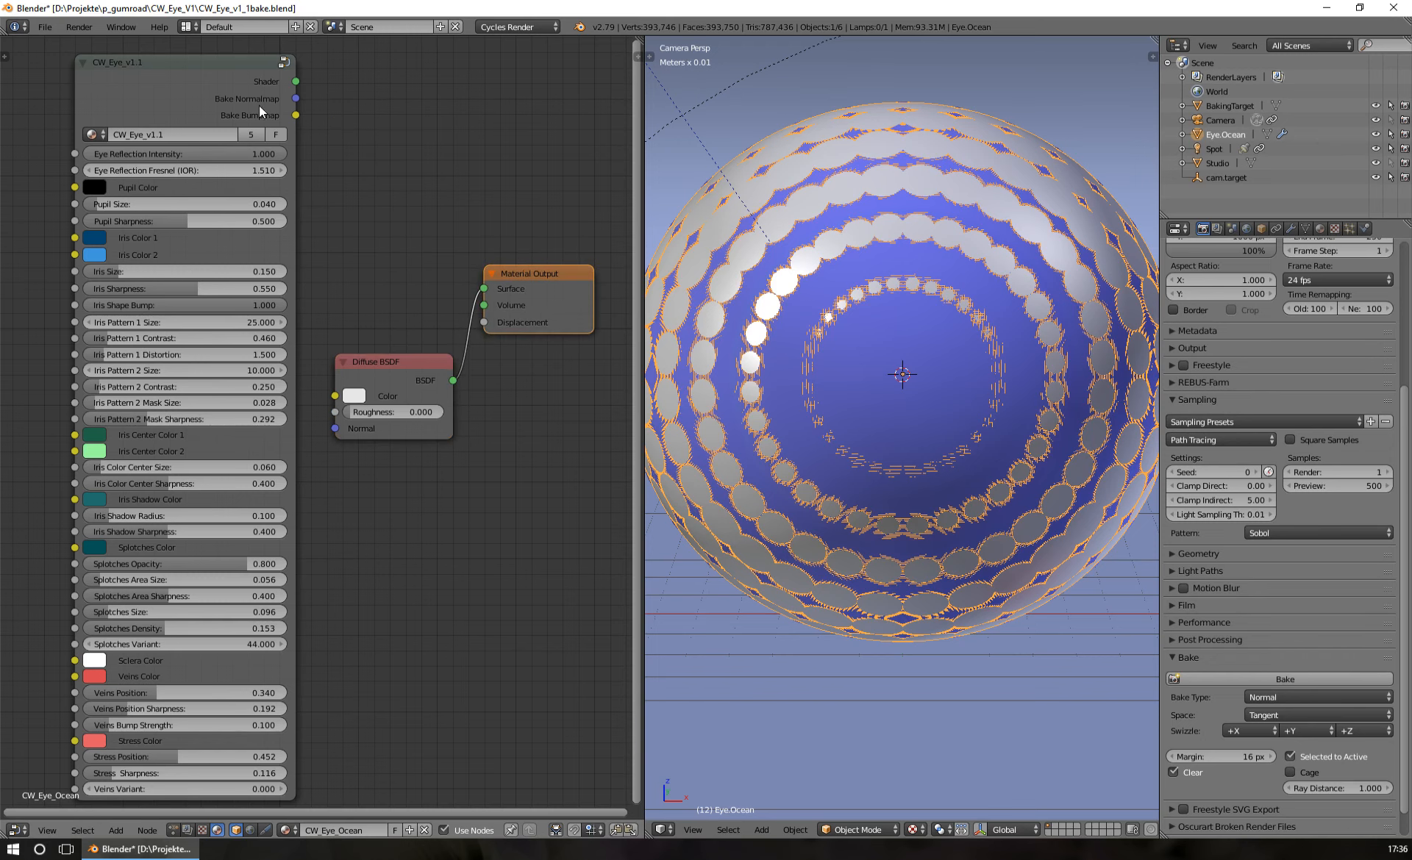
pyautogui.moveTo(298, 117); pyautogui.dragTo(335, 395)
pyautogui.moveTo(406, 365); pyautogui.dragTo(399, 256)
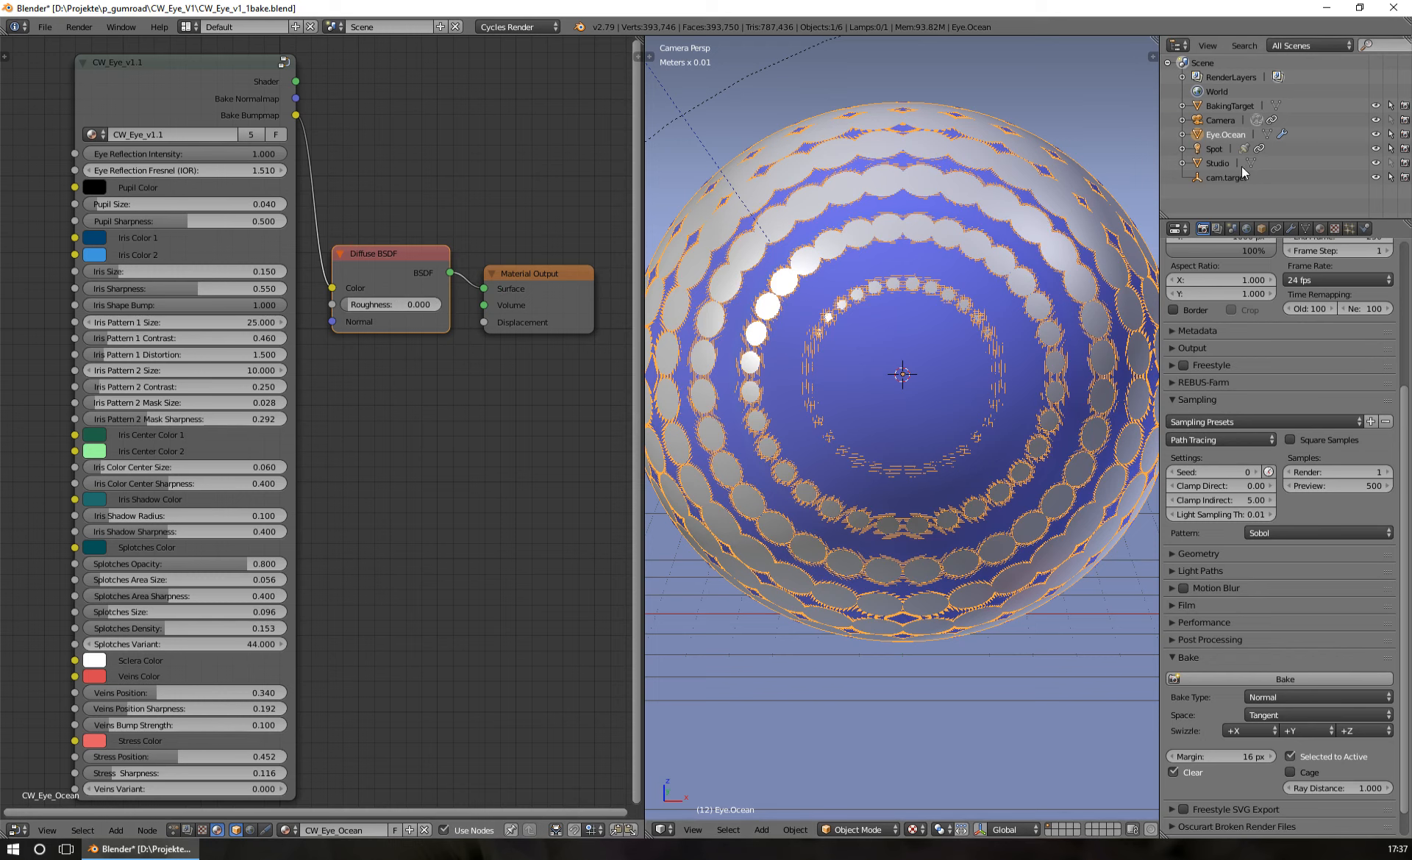
# - Make BakingTarget active alongside Eye.Ocean and bake the bump map with bake type Diffuse, viewing the image in the UV/Image Editor
pyautogui.click(1230, 105)
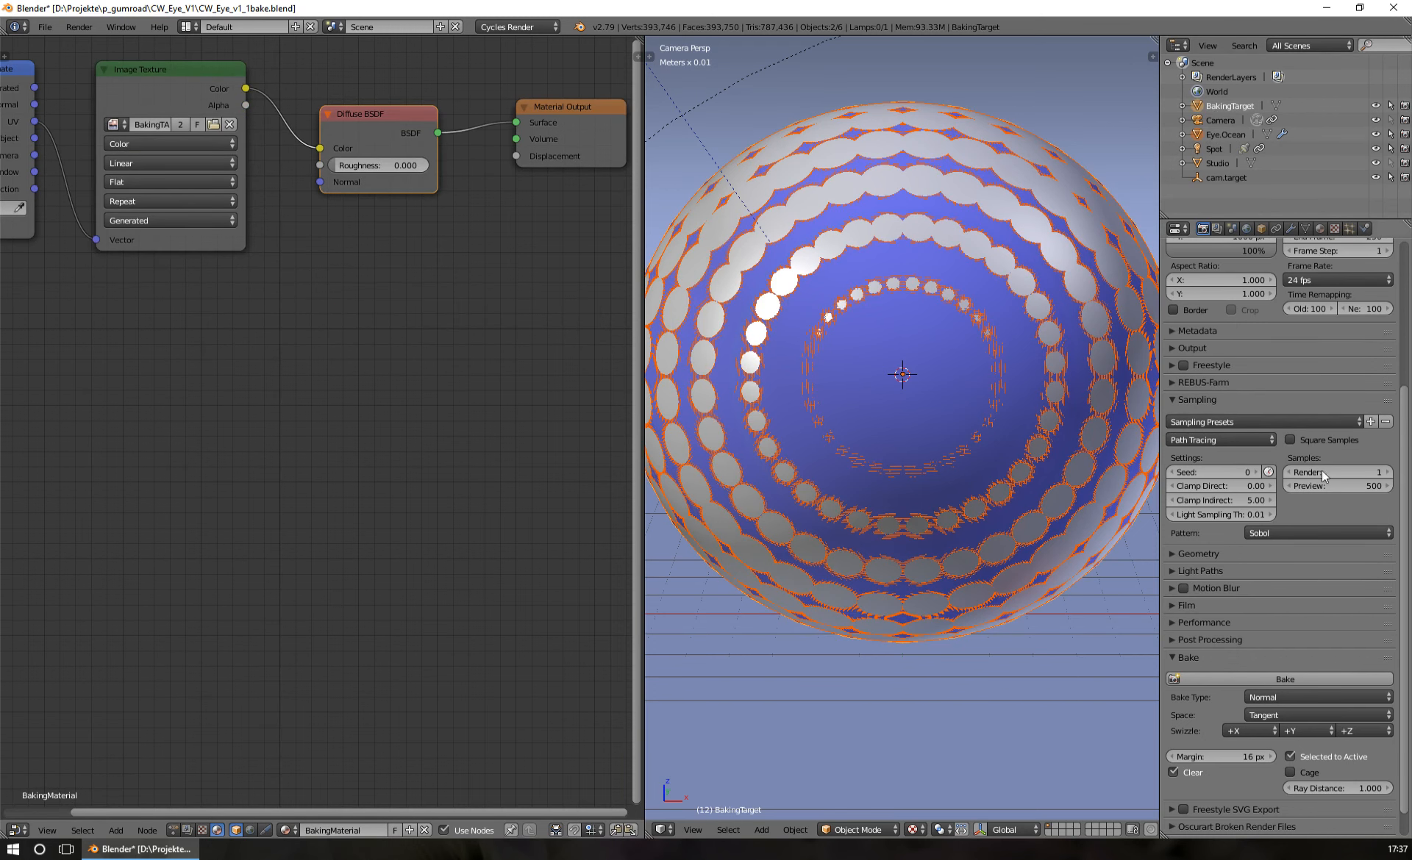
pyautogui.click(1296, 698)
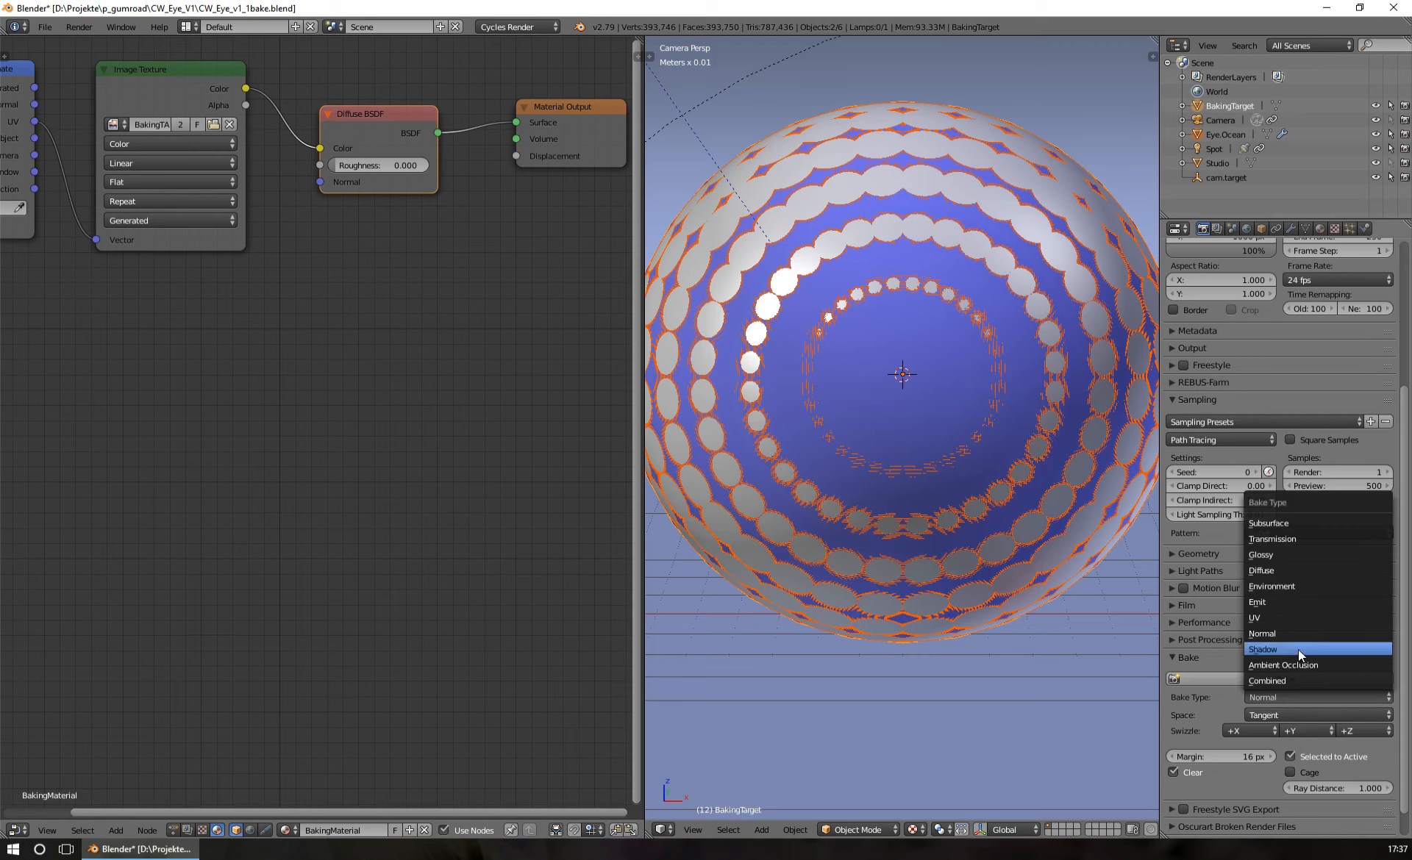
pyautogui.click(1280, 571)
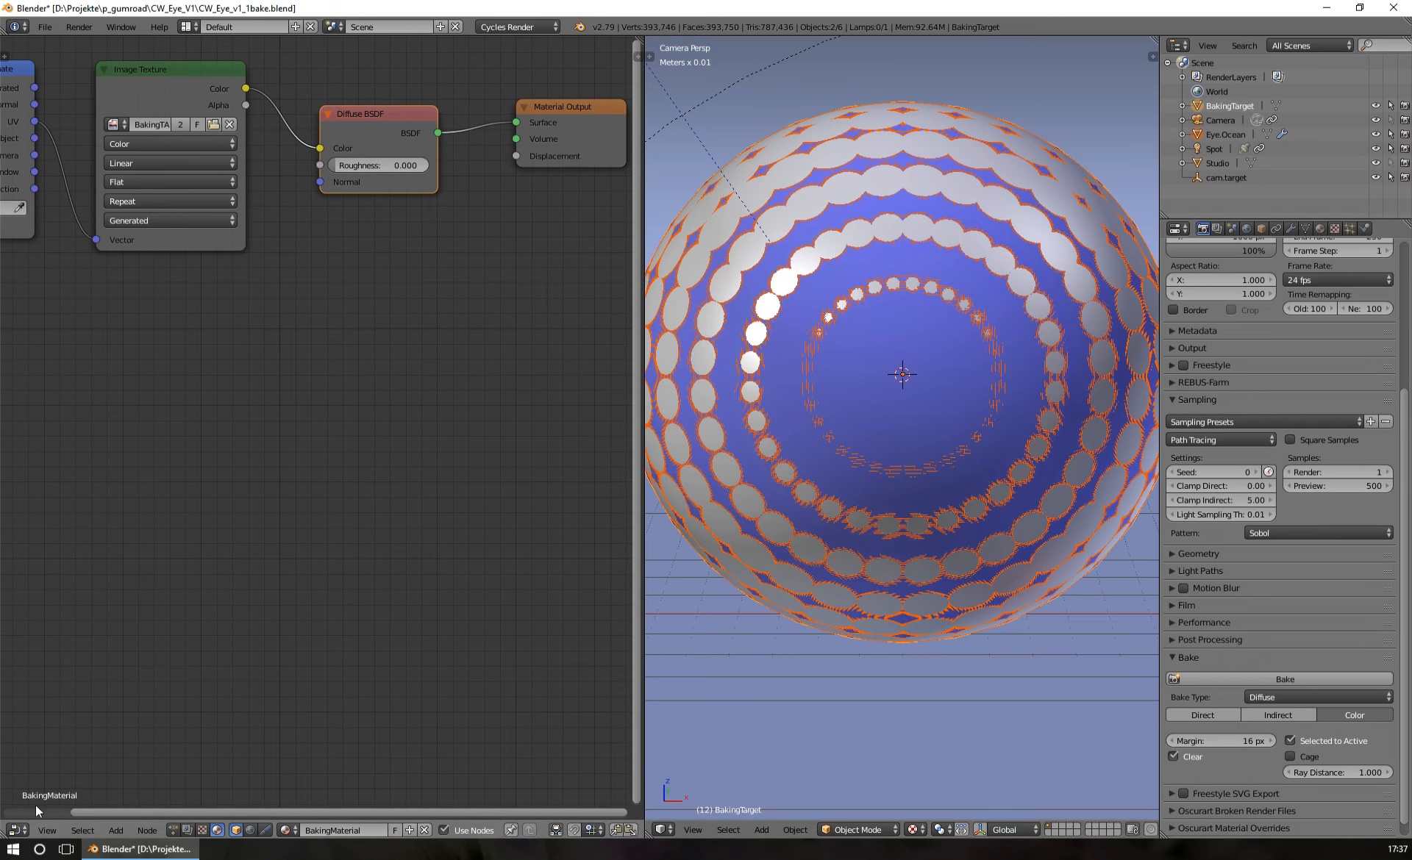
pyautogui.click(16, 830)
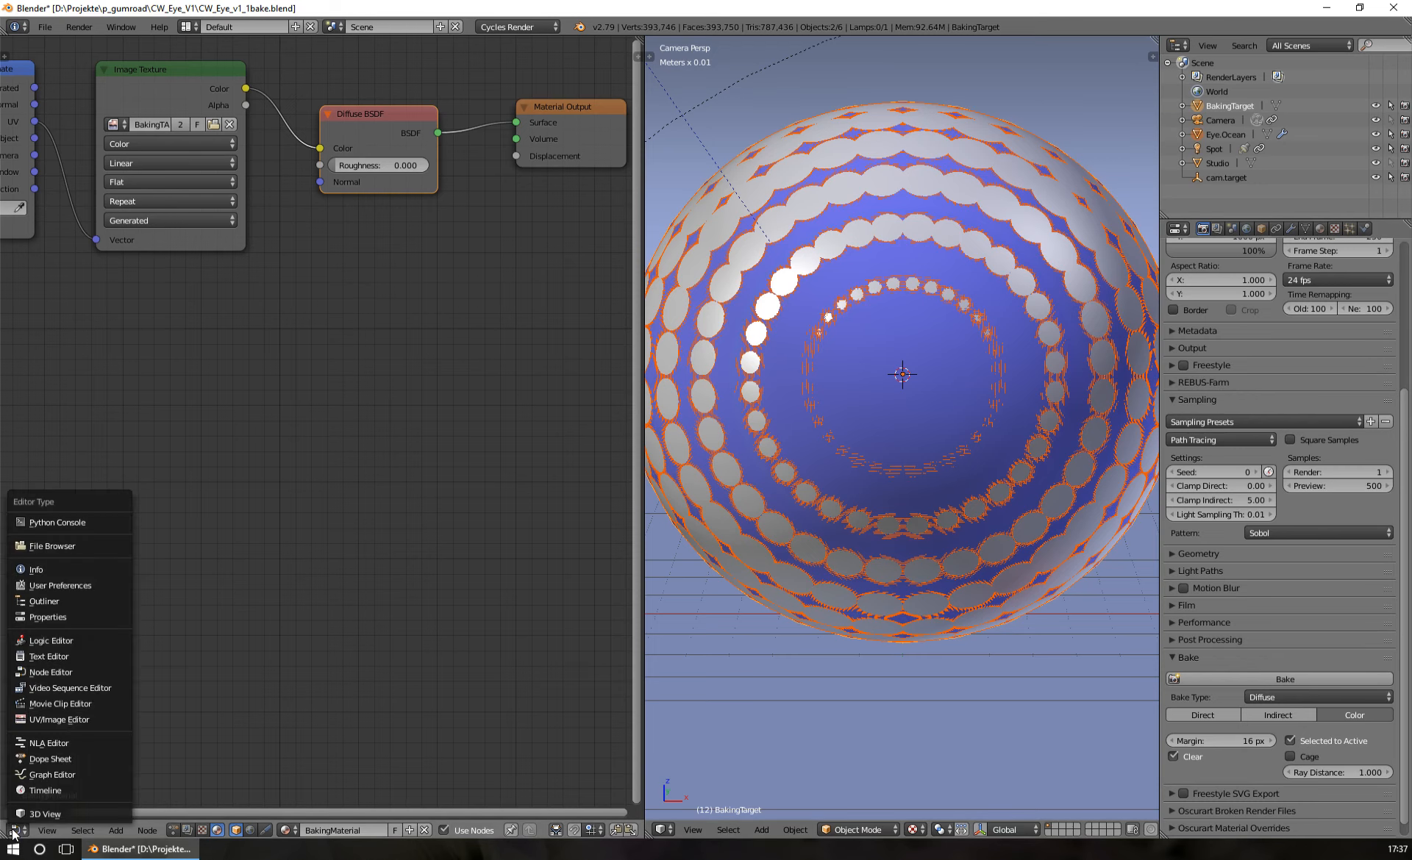
pyautogui.click(60, 720)
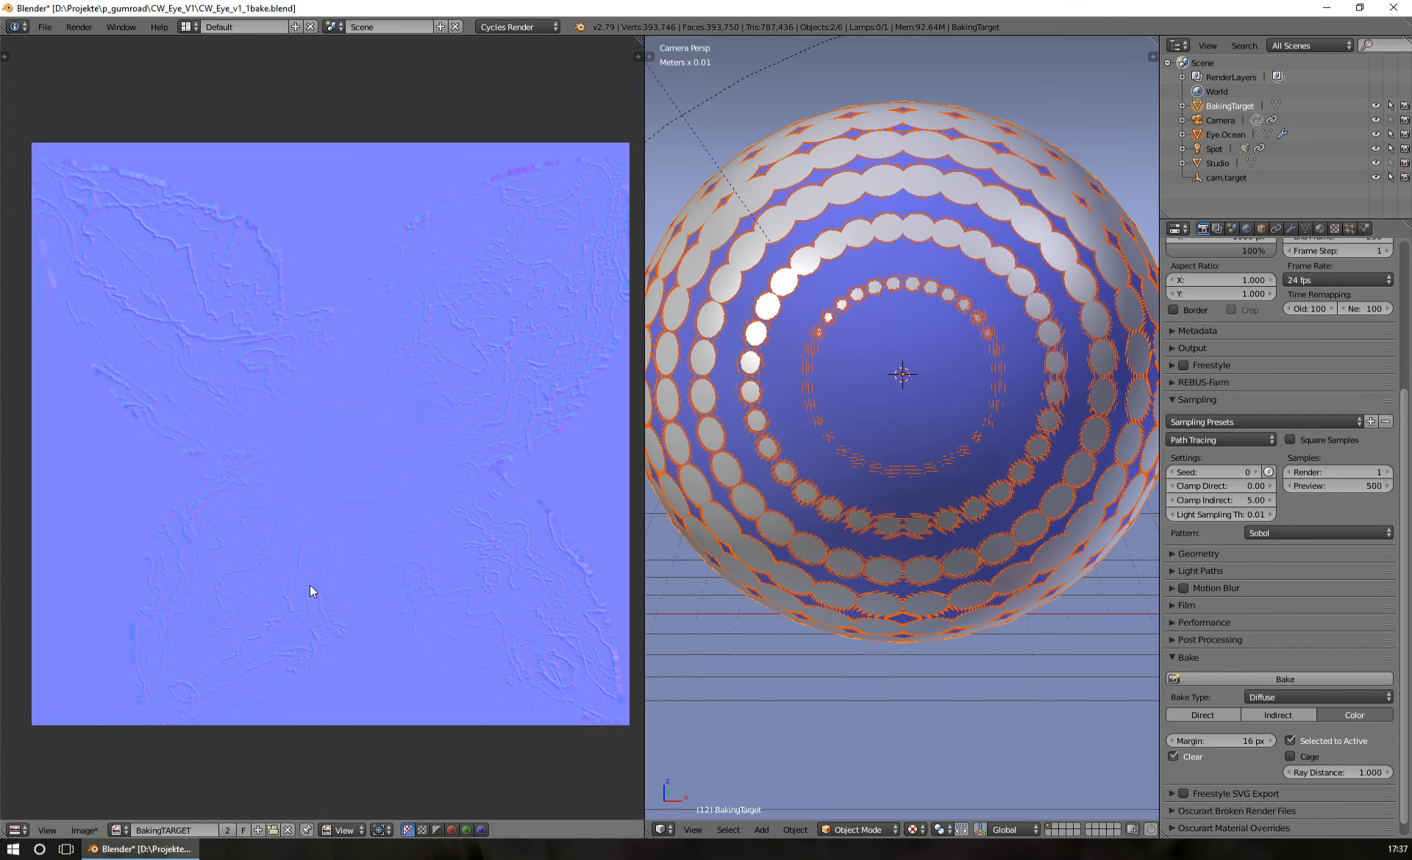
pyautogui.scroll(1, 310, 585)
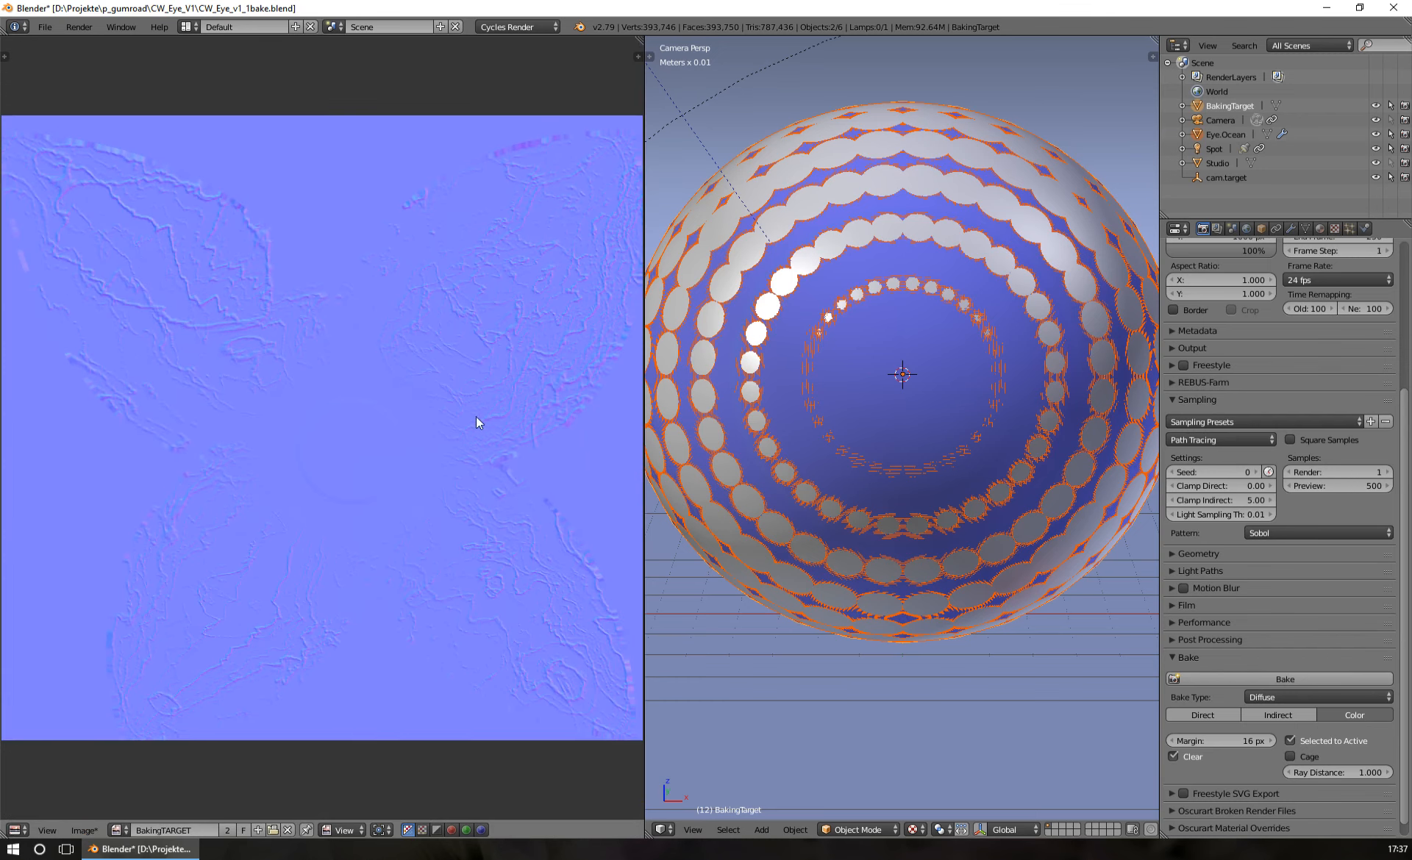
pyautogui.click(1313, 677)
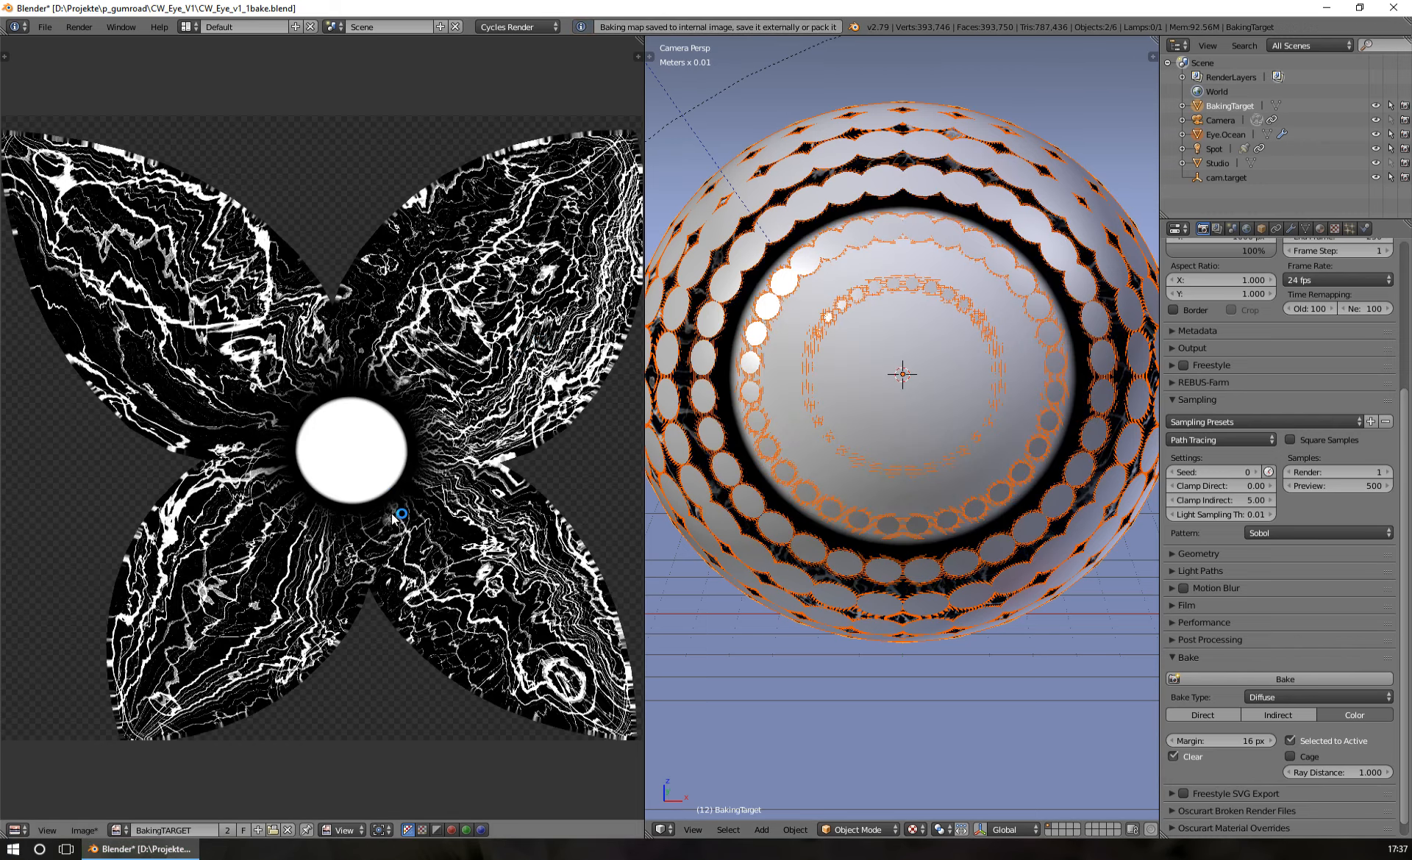
# - Examine the baked bump map's vein pattern and the edge of the iris disc
pyautogui.scroll(5, 274, 360)
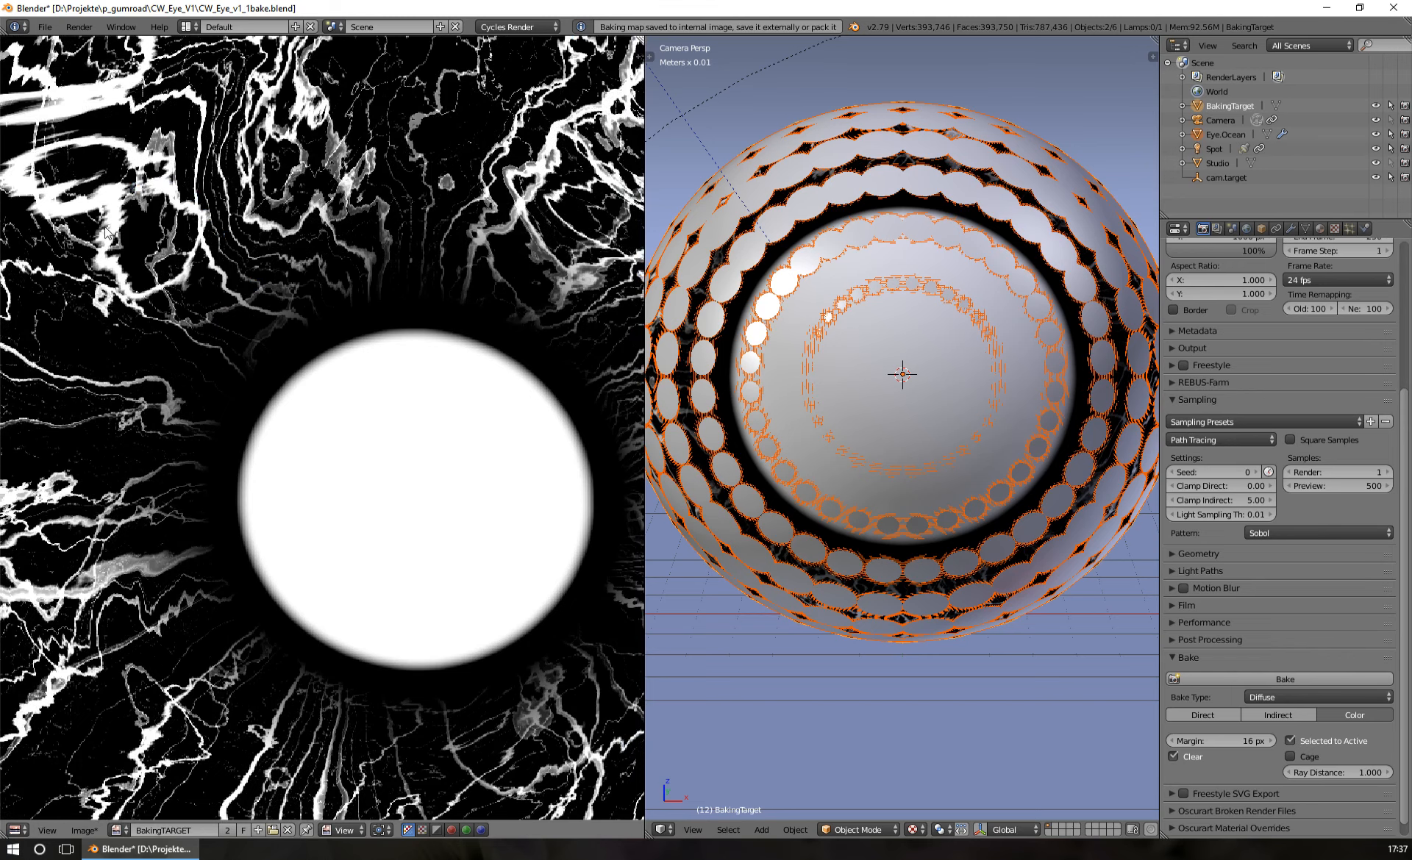
pyautogui.scroll(-4, 107, 219)
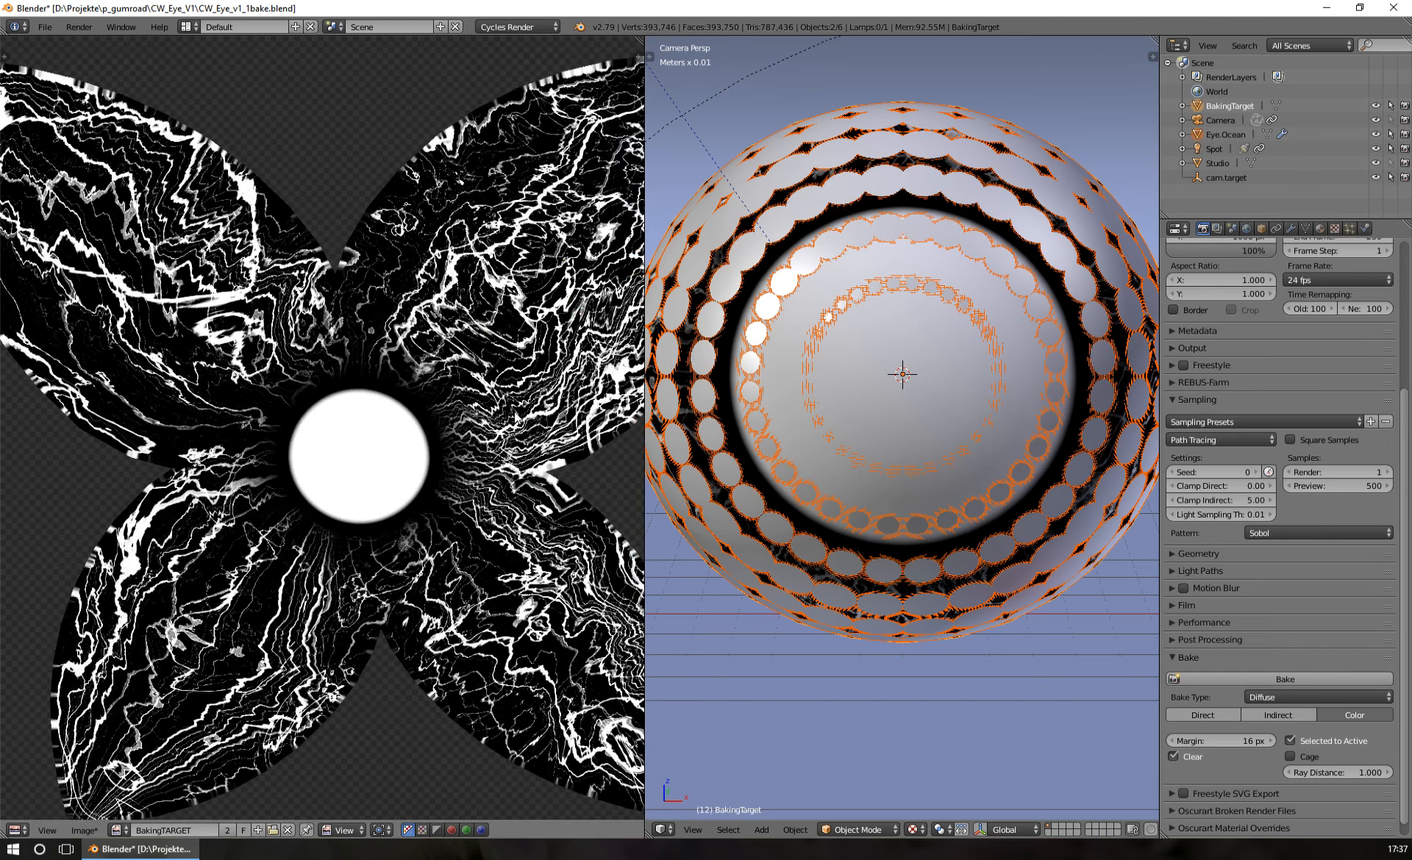
pyautogui.scroll(3, 514, 411)
pyautogui.moveTo(360, 532); pyautogui.dragTo(253, 431, button='middle')
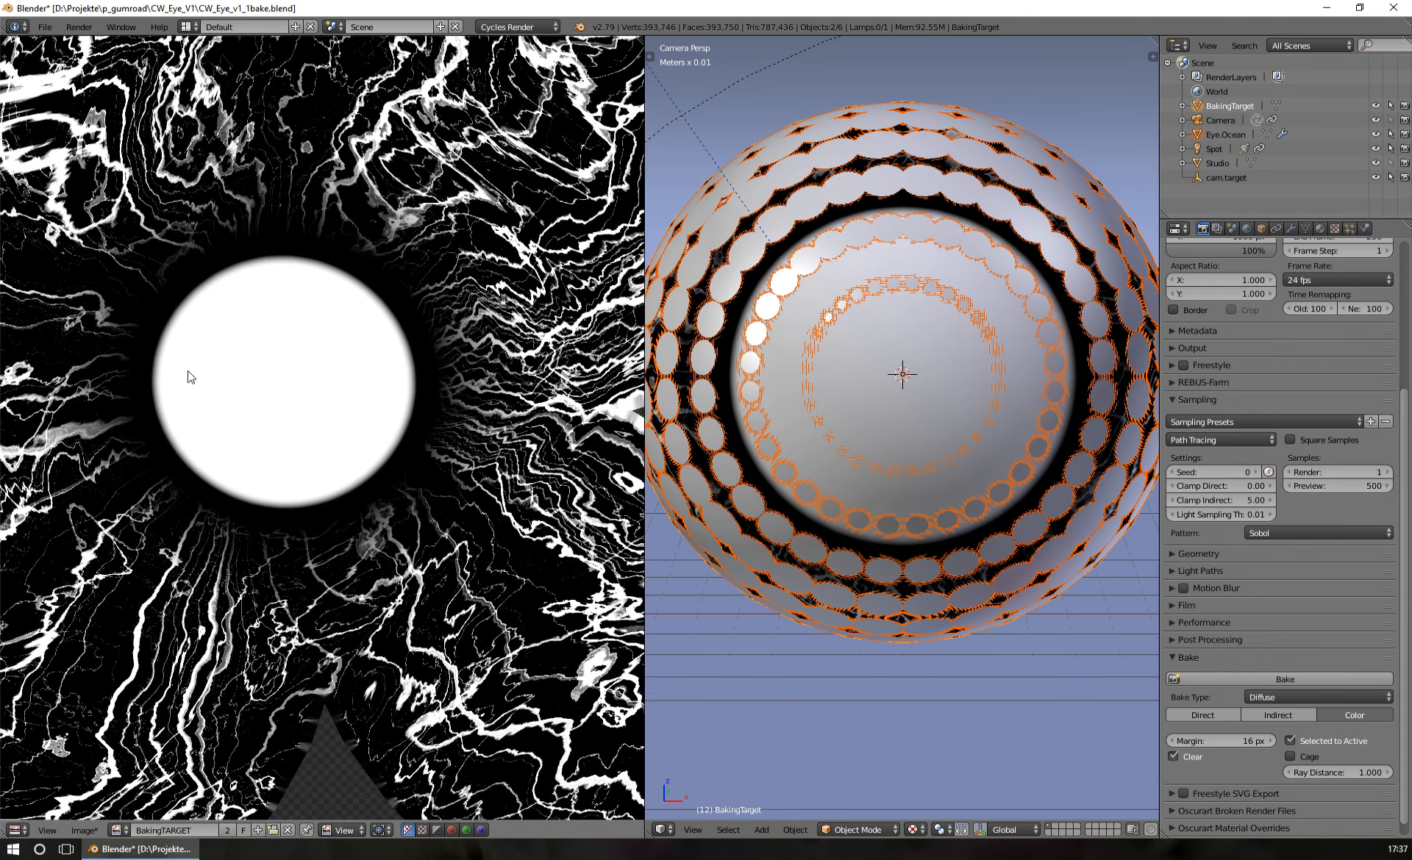
pyautogui.moveTo(386, 389); pyautogui.dragTo(434, 421, button='middle')
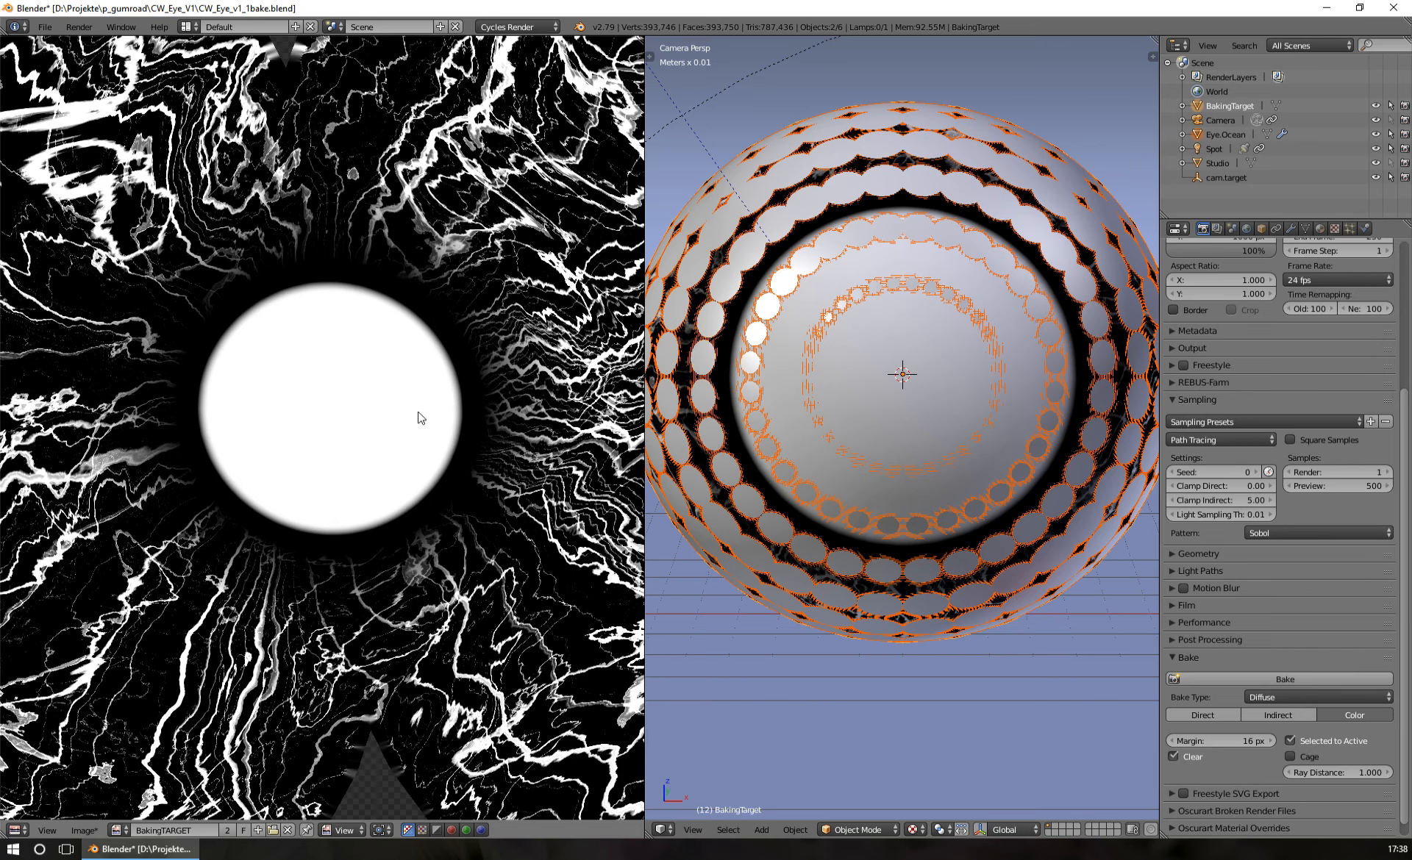
pyautogui.moveTo(436, 395); pyautogui.dragTo(414, 385, button='middle')
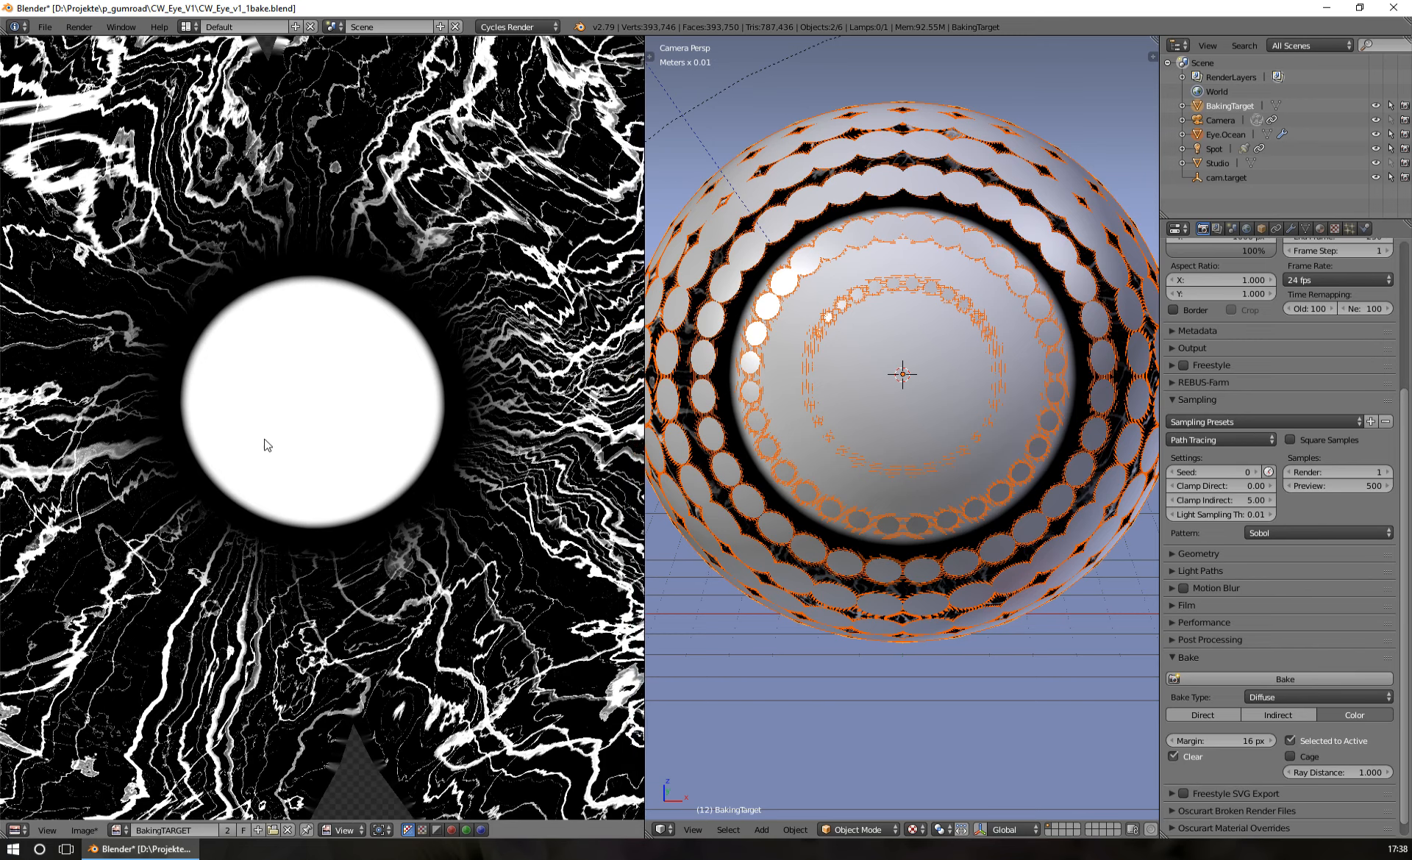
pyautogui.scroll(-4, 403, 410)
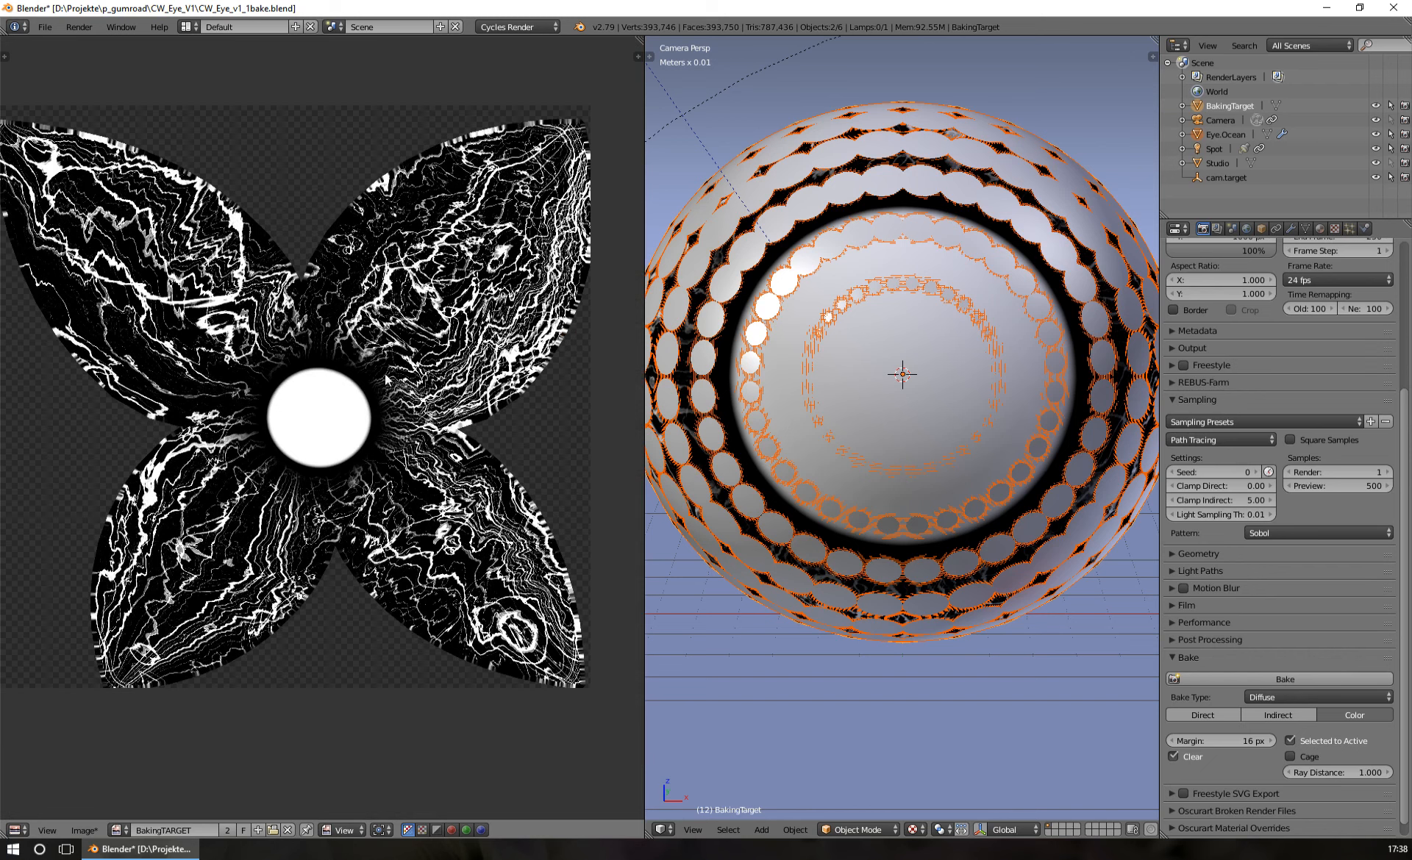
# - Return to Eye.Ocean's material nodes and set the eye group's Iris Shape Bump to 0.000
pyautogui.scroll(1, 248, 294)
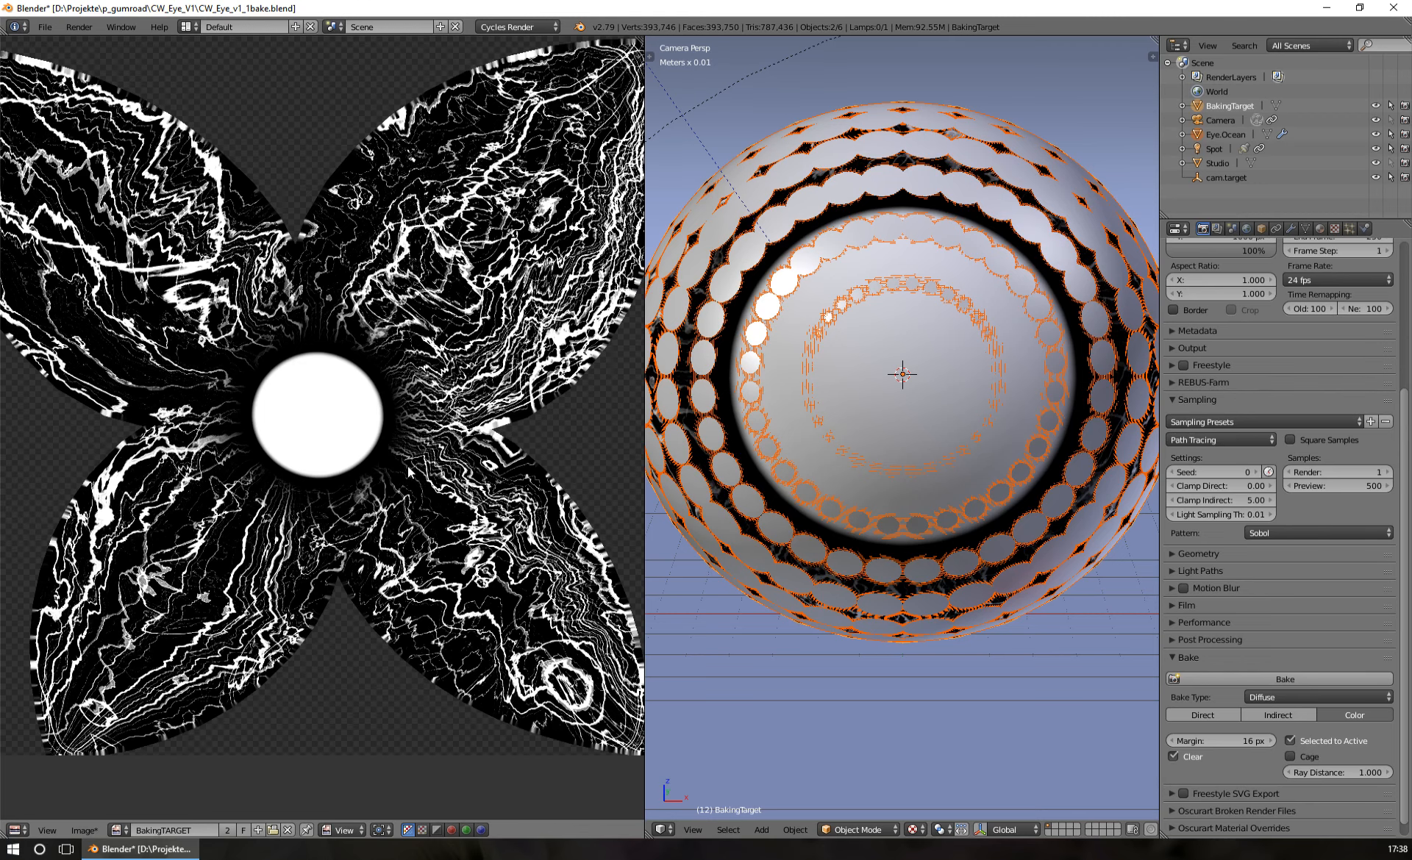
pyautogui.scroll(2, 483, 331)
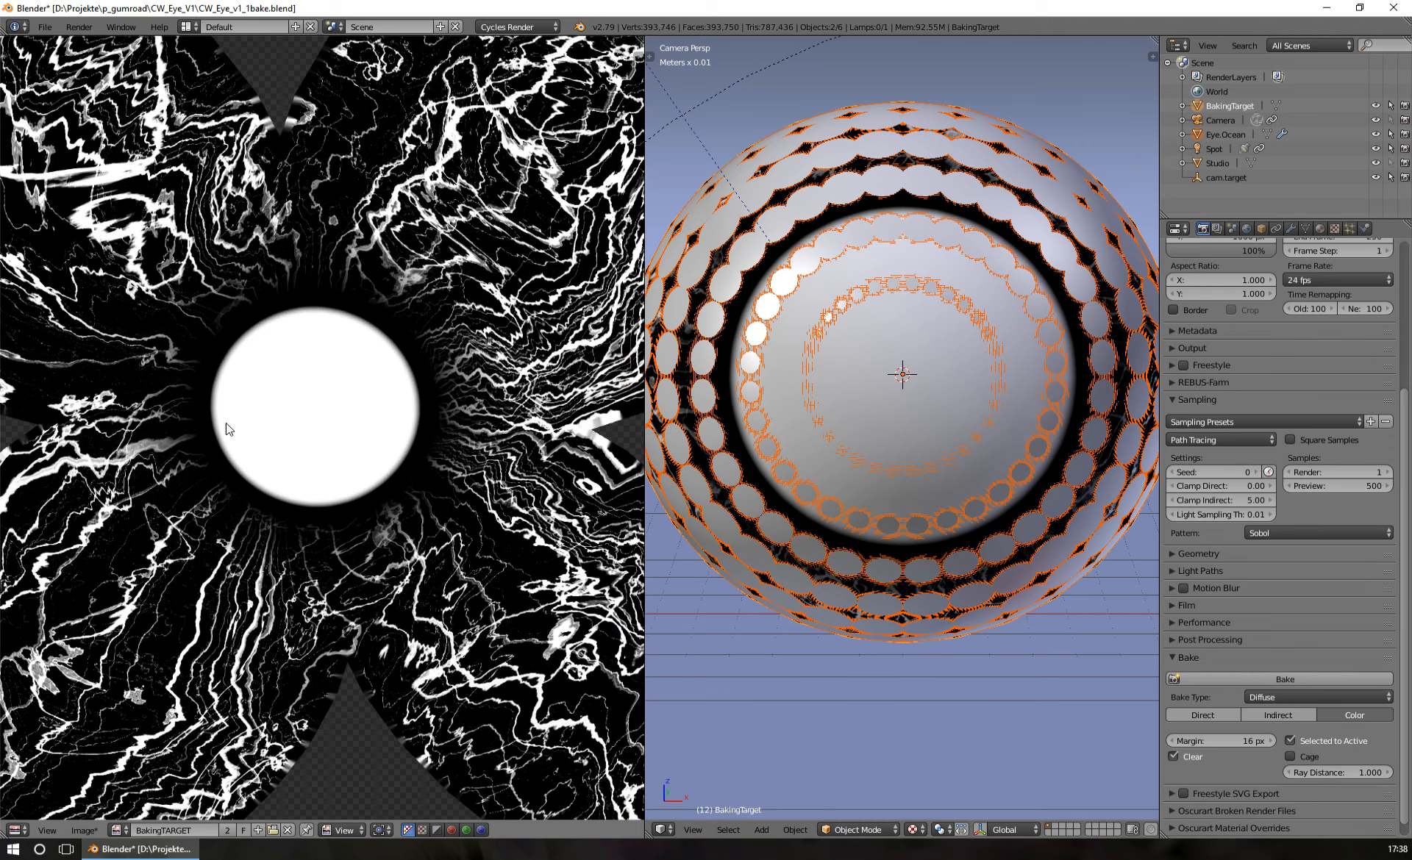
pyautogui.click(1226, 135)
pyautogui.click(14, 830)
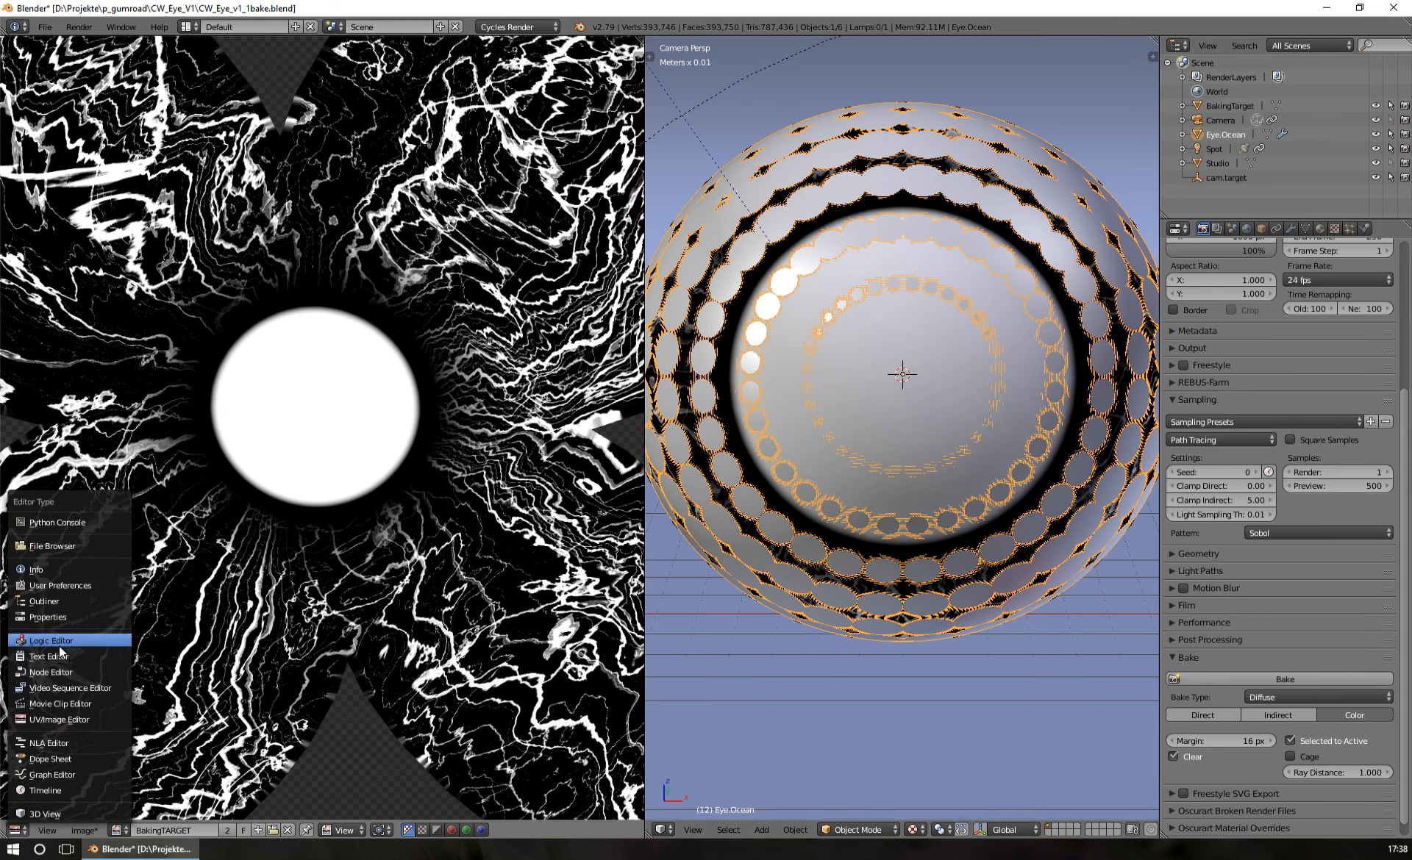
pyautogui.click(77, 672)
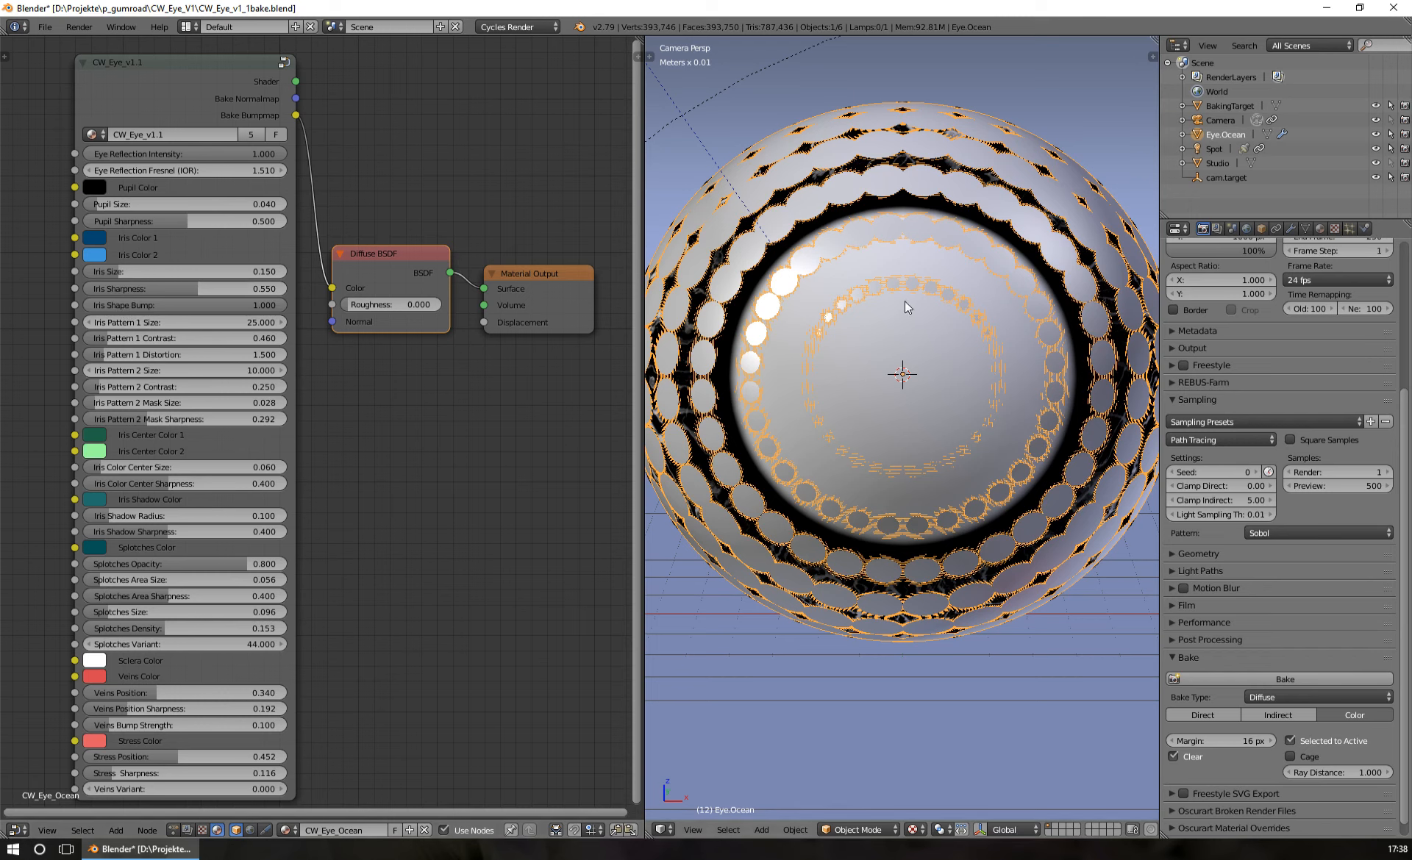
pyautogui.moveTo(199, 305); pyautogui.dragTo(81, 305)
# - Set the eye group's Veins Bump Strength to 0.010
pyautogui.moveTo(408, 486); pyautogui.dragTo(378, 425, button='middle')
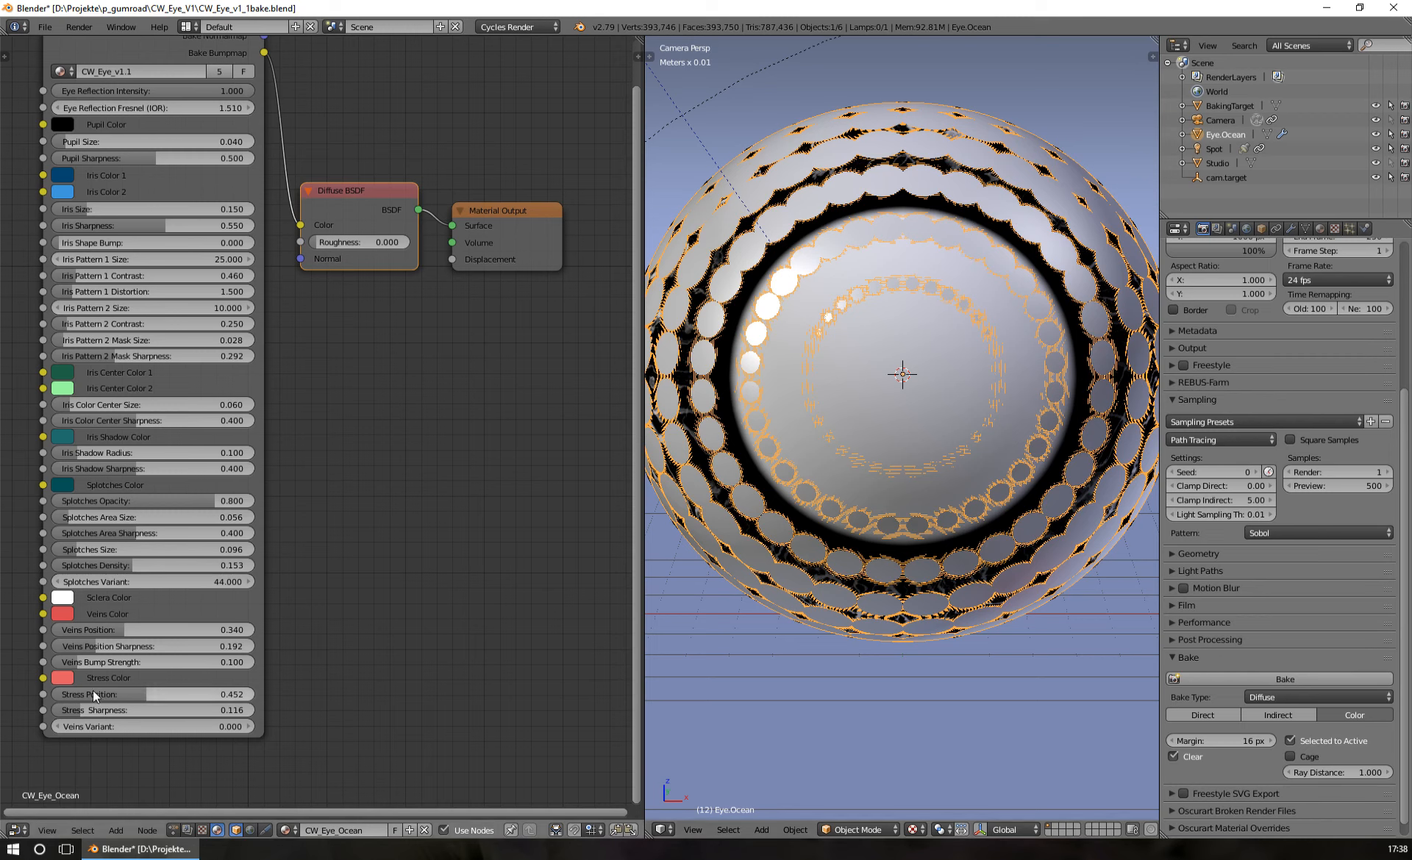
pyautogui.click(118, 663)
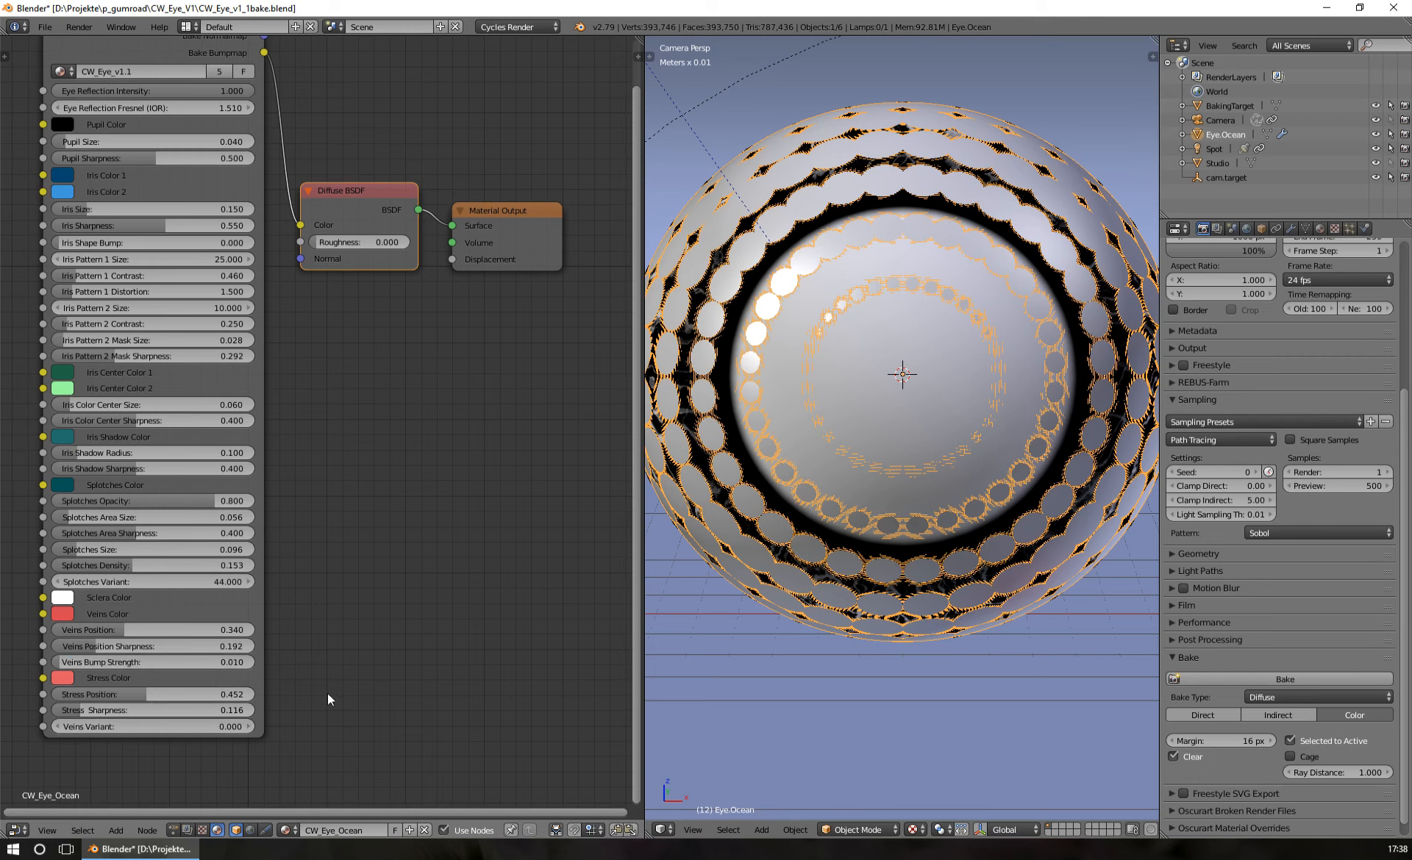
pyautogui.press('Return')
# - Make BakingTarget active alongside Eye.Ocean, rebake the bump map as Diffuse, and view the image in the UV/Image Editor
pyautogui.keyDown('ctrl'); pyautogui.click(1230, 105); pyautogui.keyUp('ctrl')
pyautogui.moveTo(504, 223); pyautogui.dragTo(514, 317, button='middle')
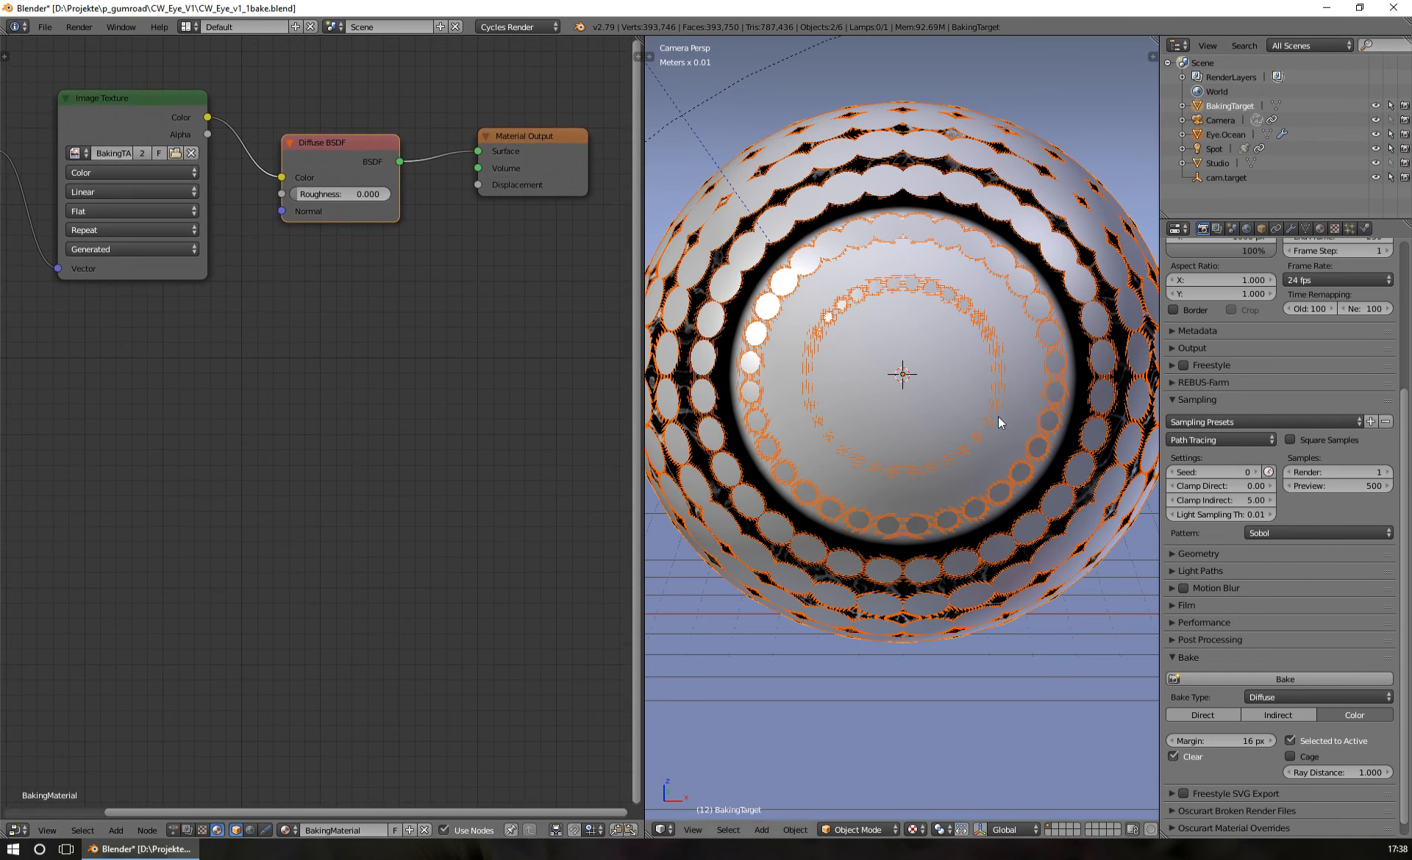
pyautogui.click(1271, 678)
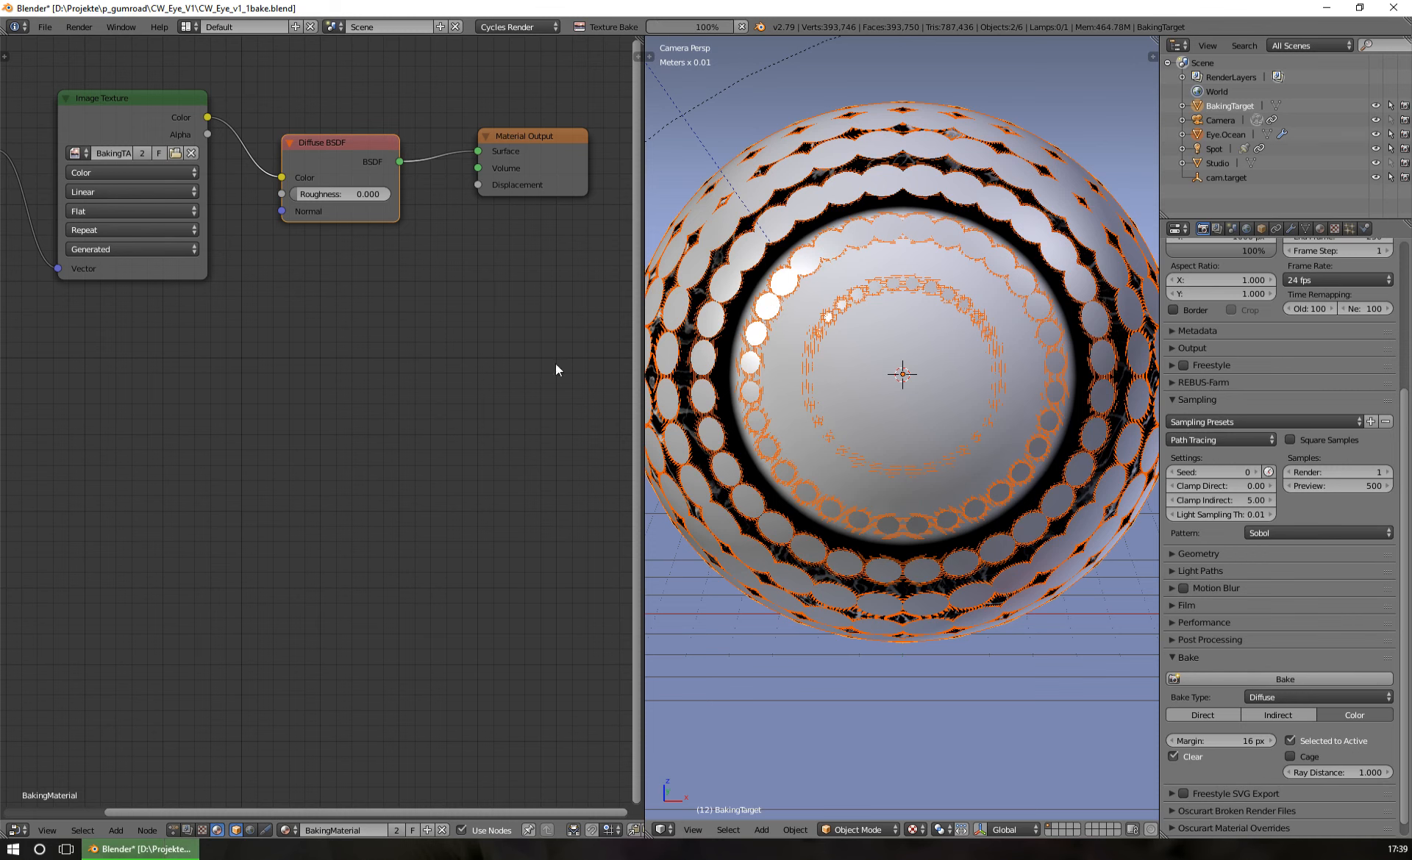
pyautogui.click(18, 834)
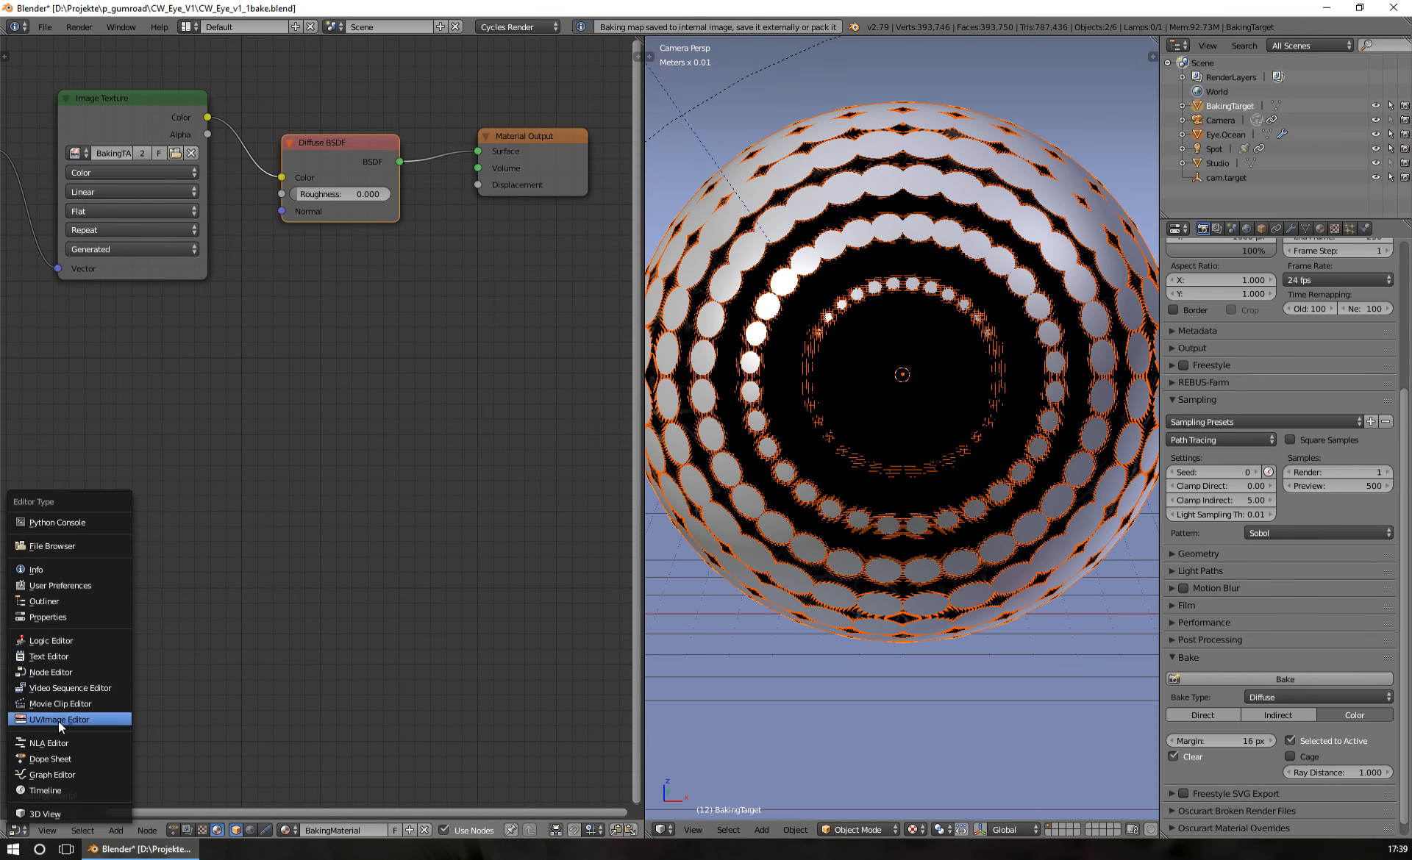
pyautogui.click(59, 722)
pyautogui.scroll(-2, 492, 426)
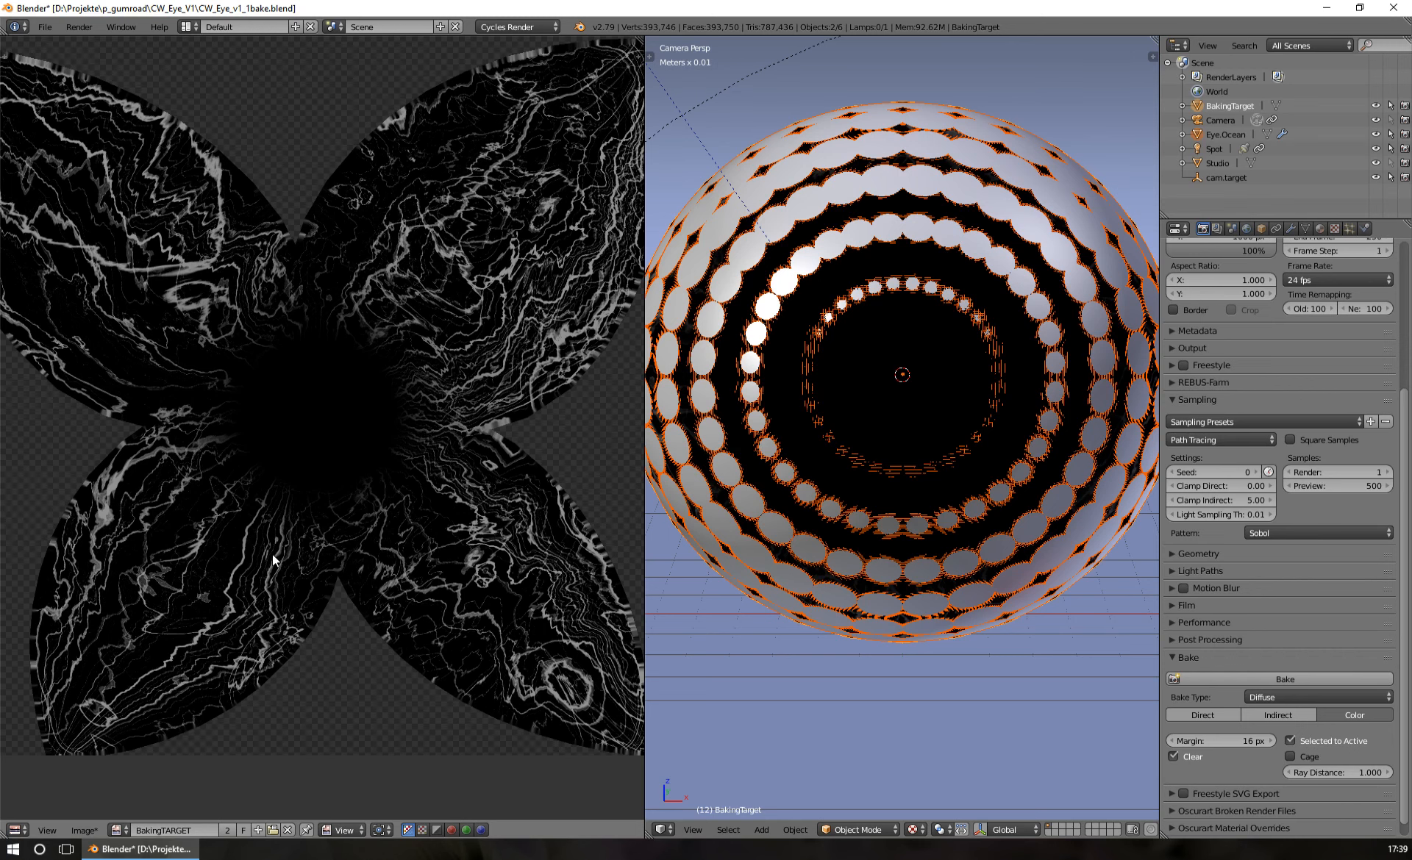
# - Switch back to the Node Editor and select Eye.Ocean alone to show its whole material node tree
pyautogui.click(16, 830)
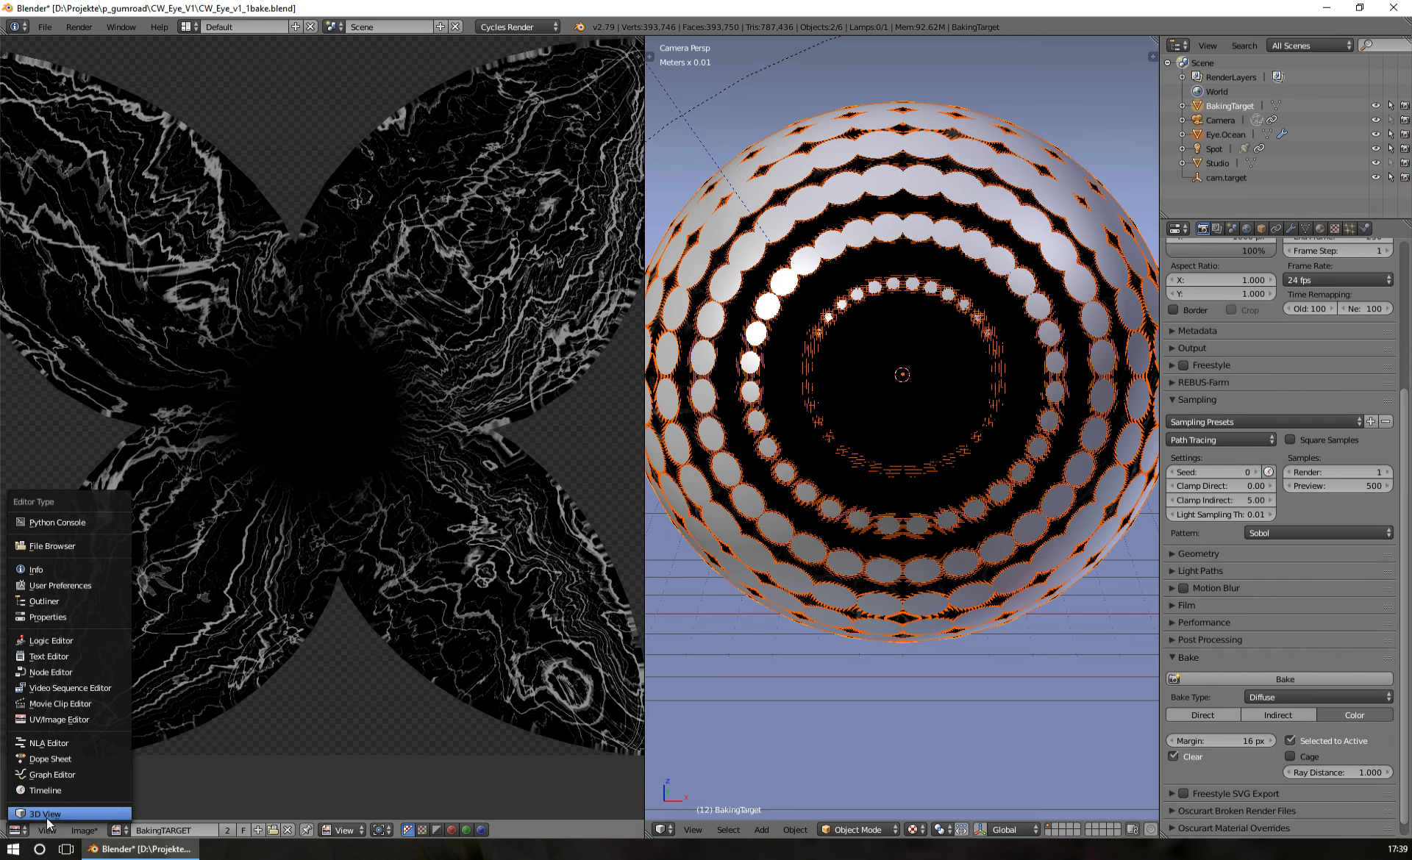
pyautogui.click(59, 673)
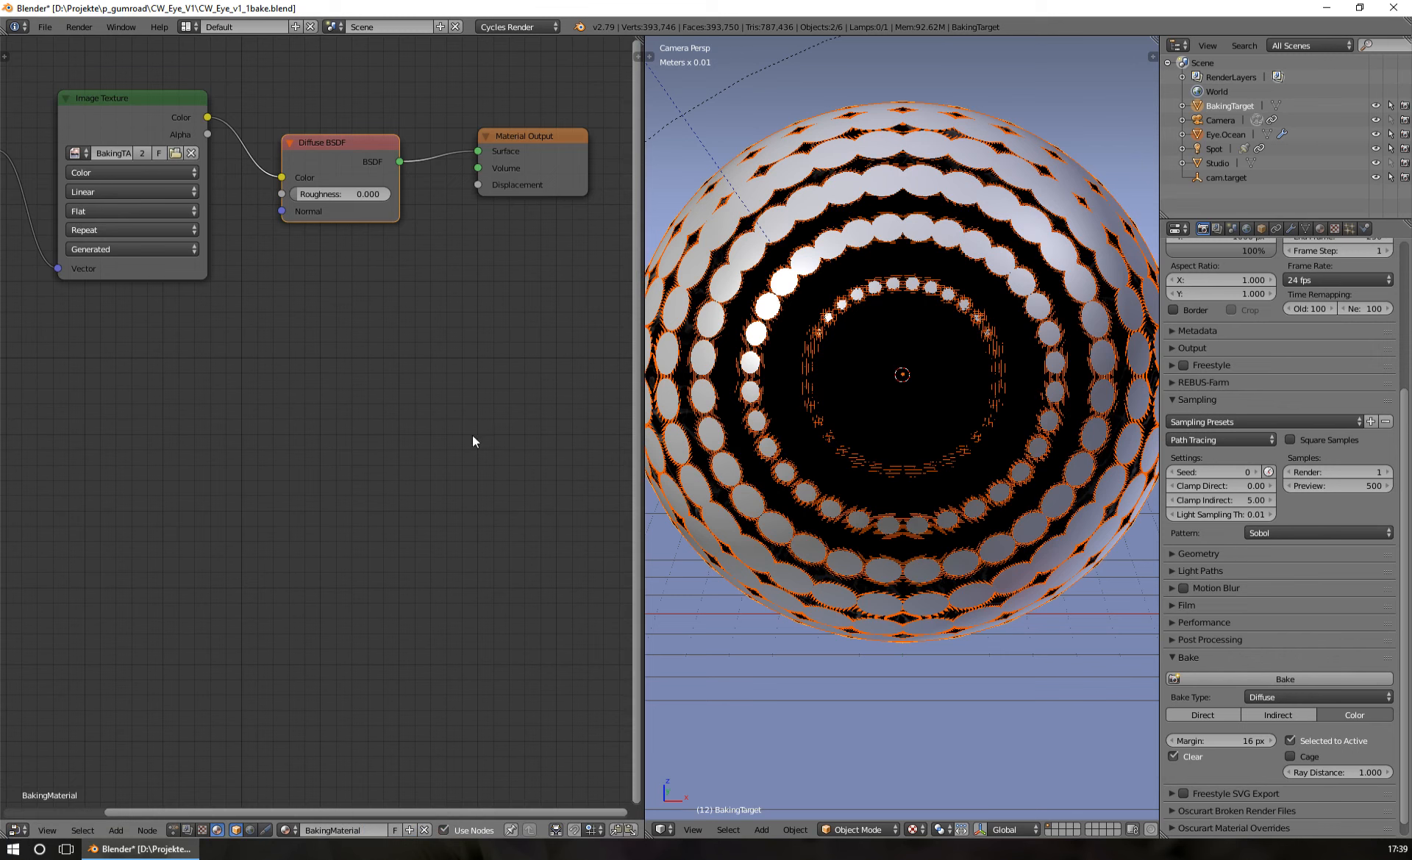
pyautogui.click(1236, 136)
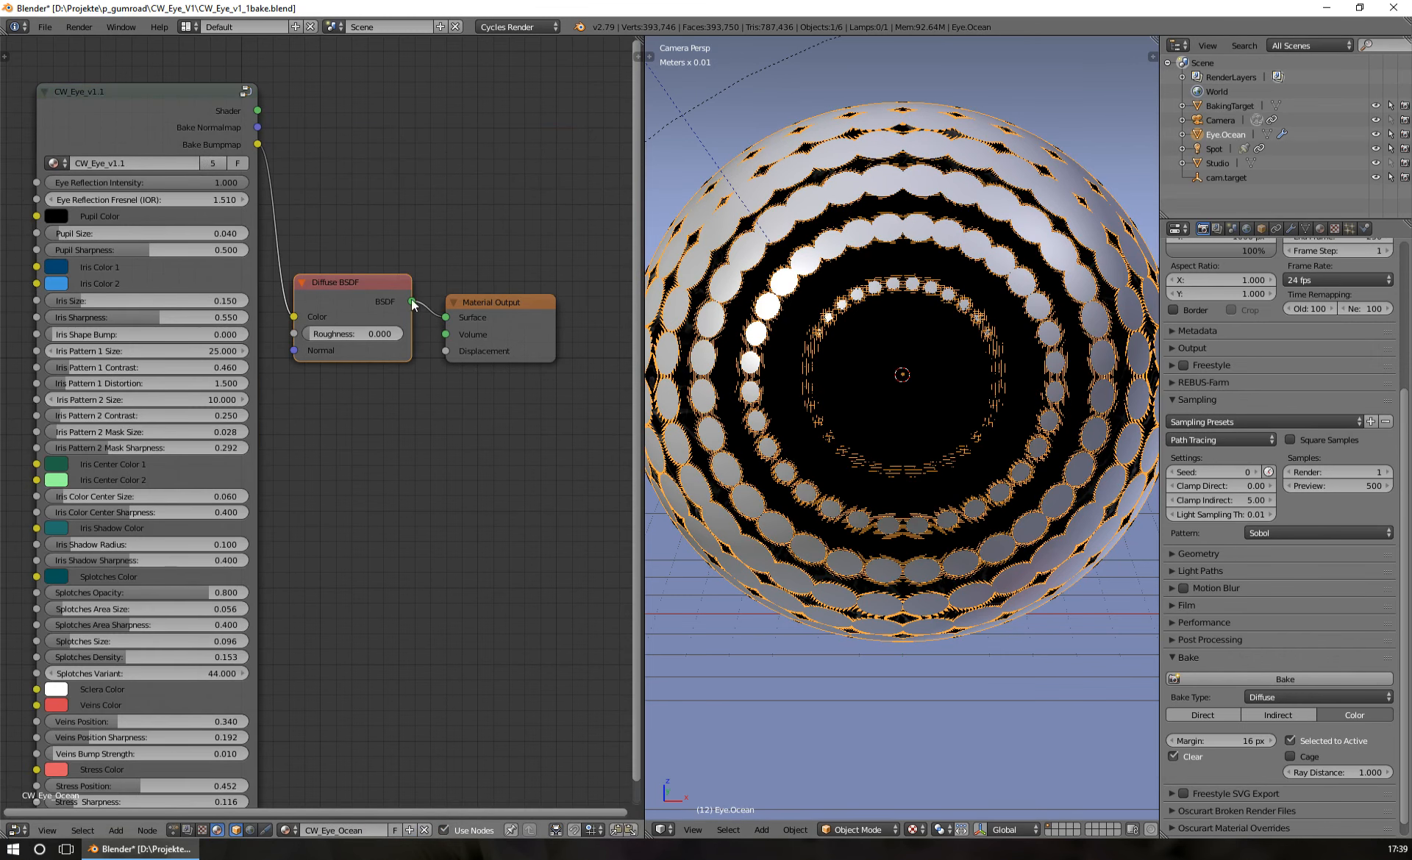
pyautogui.press('Home')
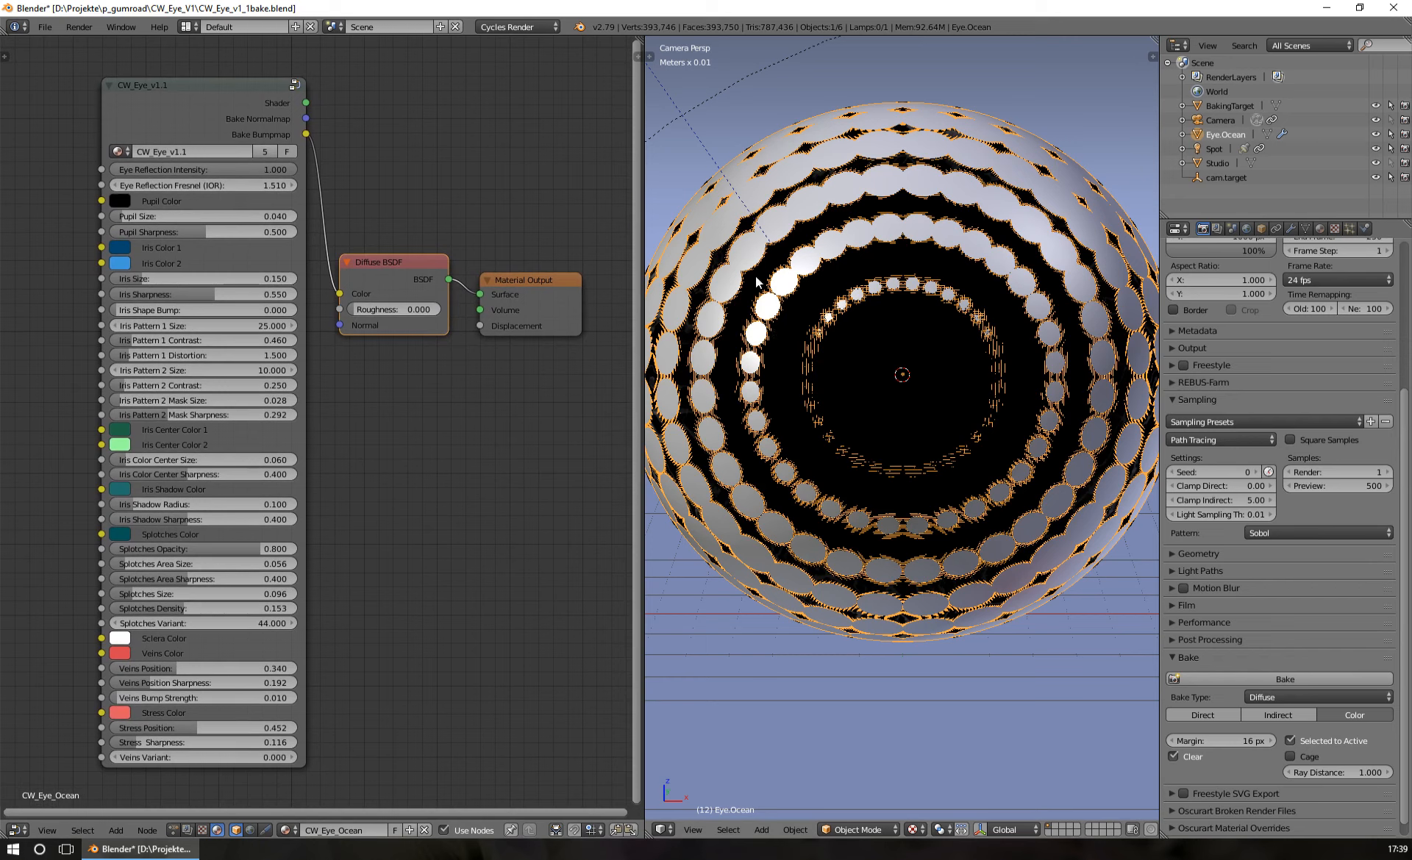
# - Hide BakingTarget in the viewport and display Eye.Ocean in Rendered shading
pyautogui.click(1375, 105)
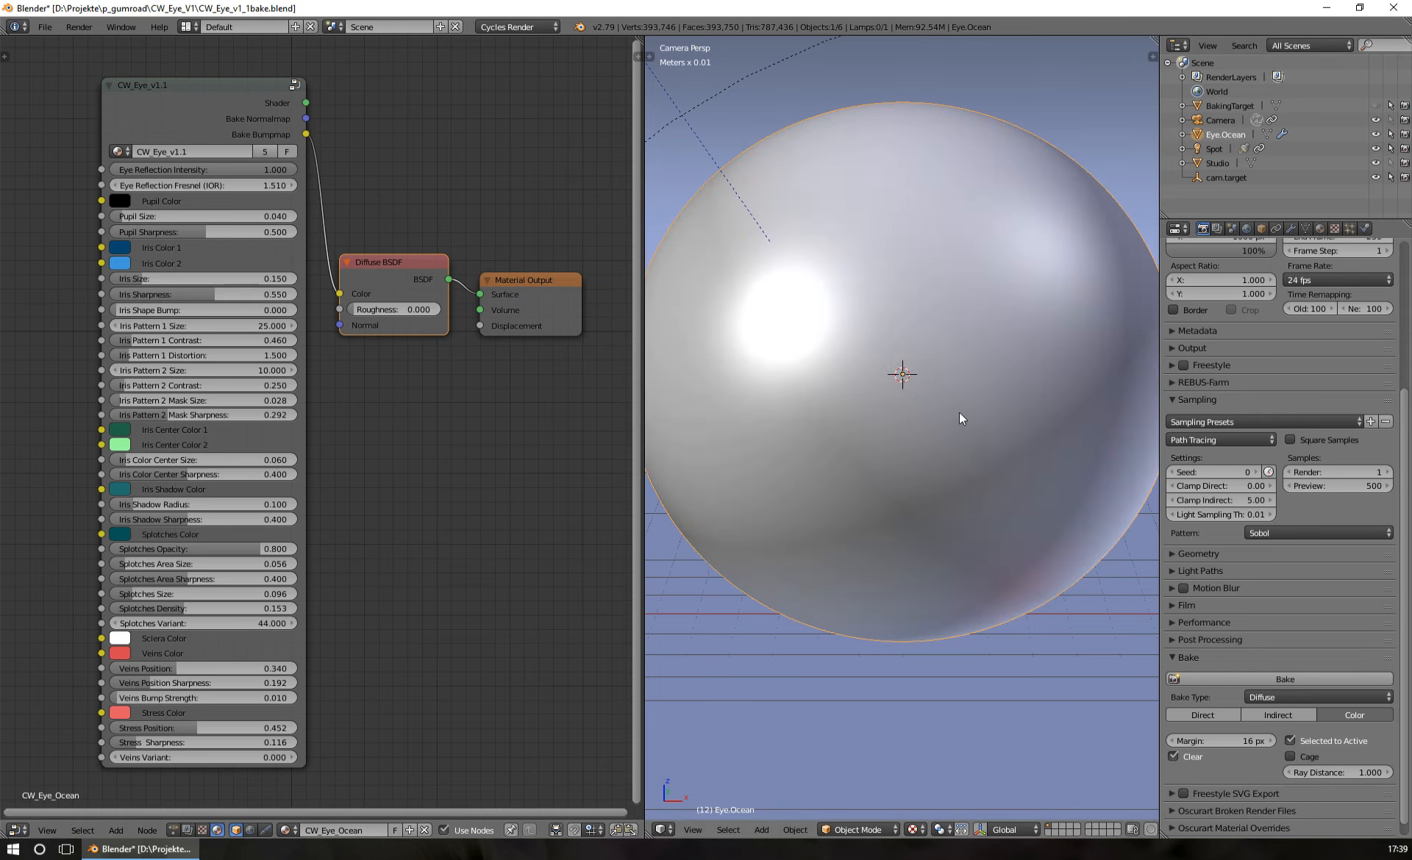
pyautogui.scroll(-1, 959, 412)
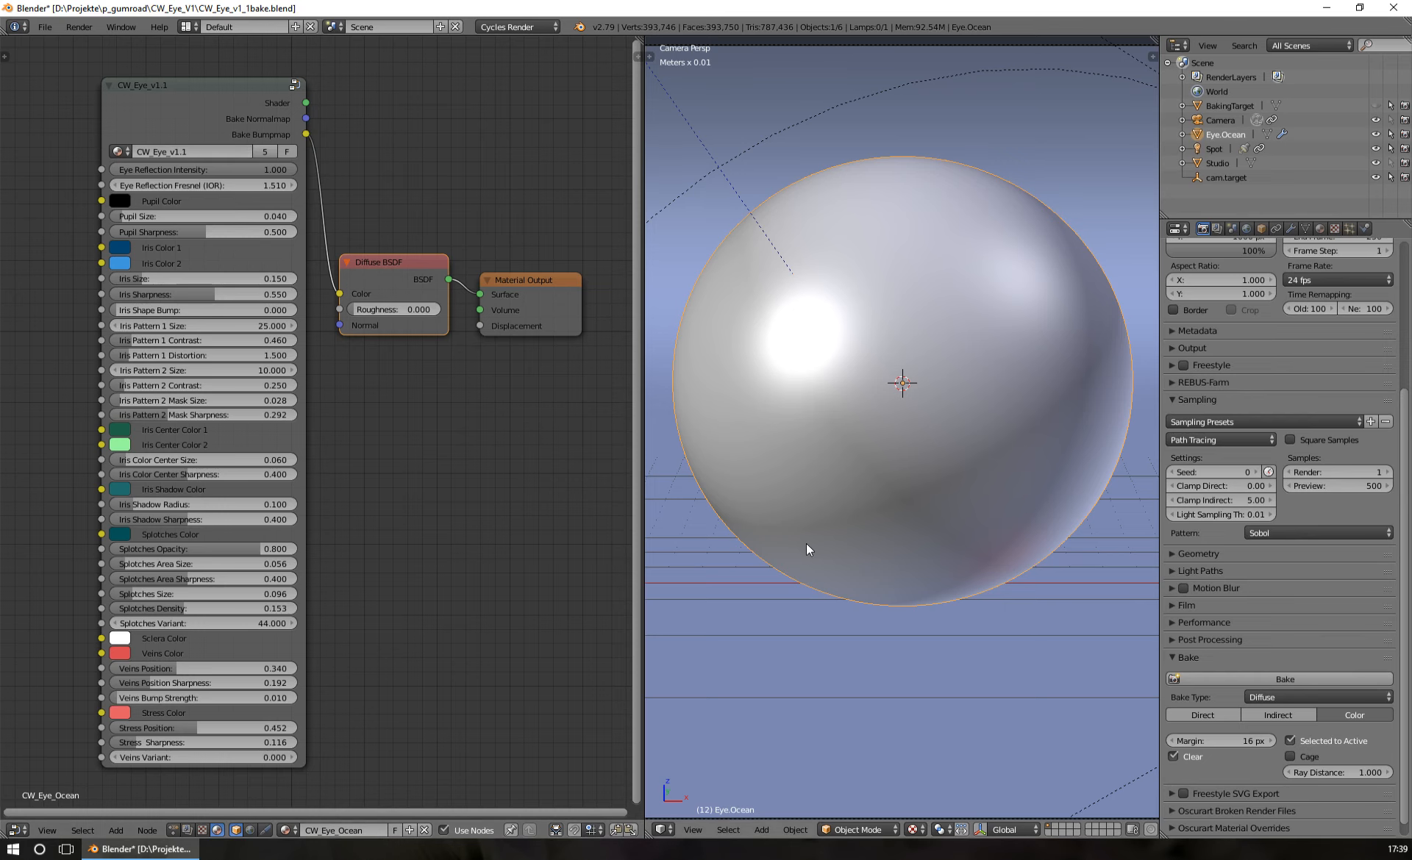
pyautogui.hotkey('shift', 'z')
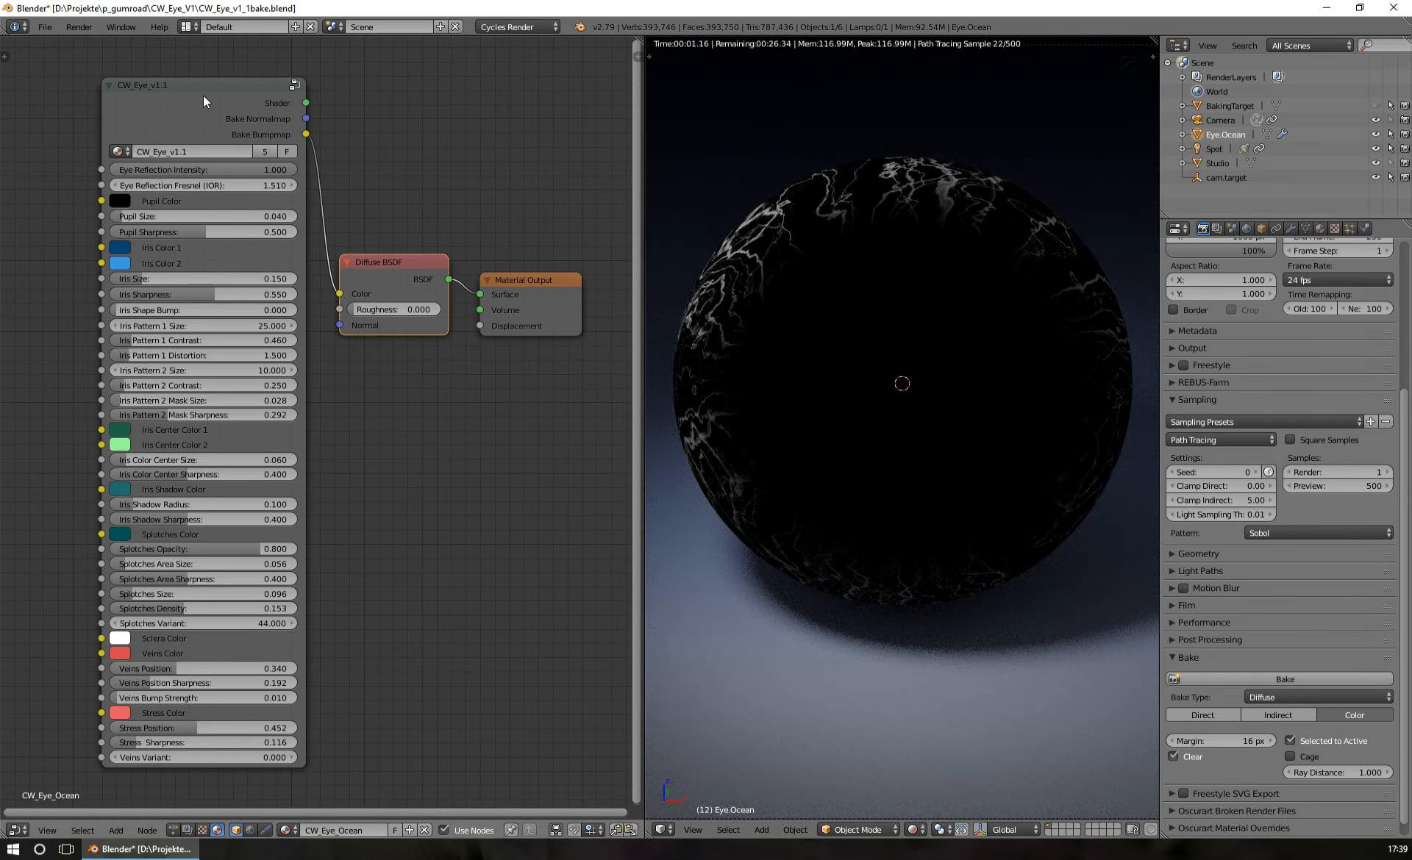
# - Link the eye group's Shader output directly to the Material Output's Surface, bypassing the Diffuse BSDF, and move the Diffuse BSDF clear of the link
pyautogui.click(203, 95)
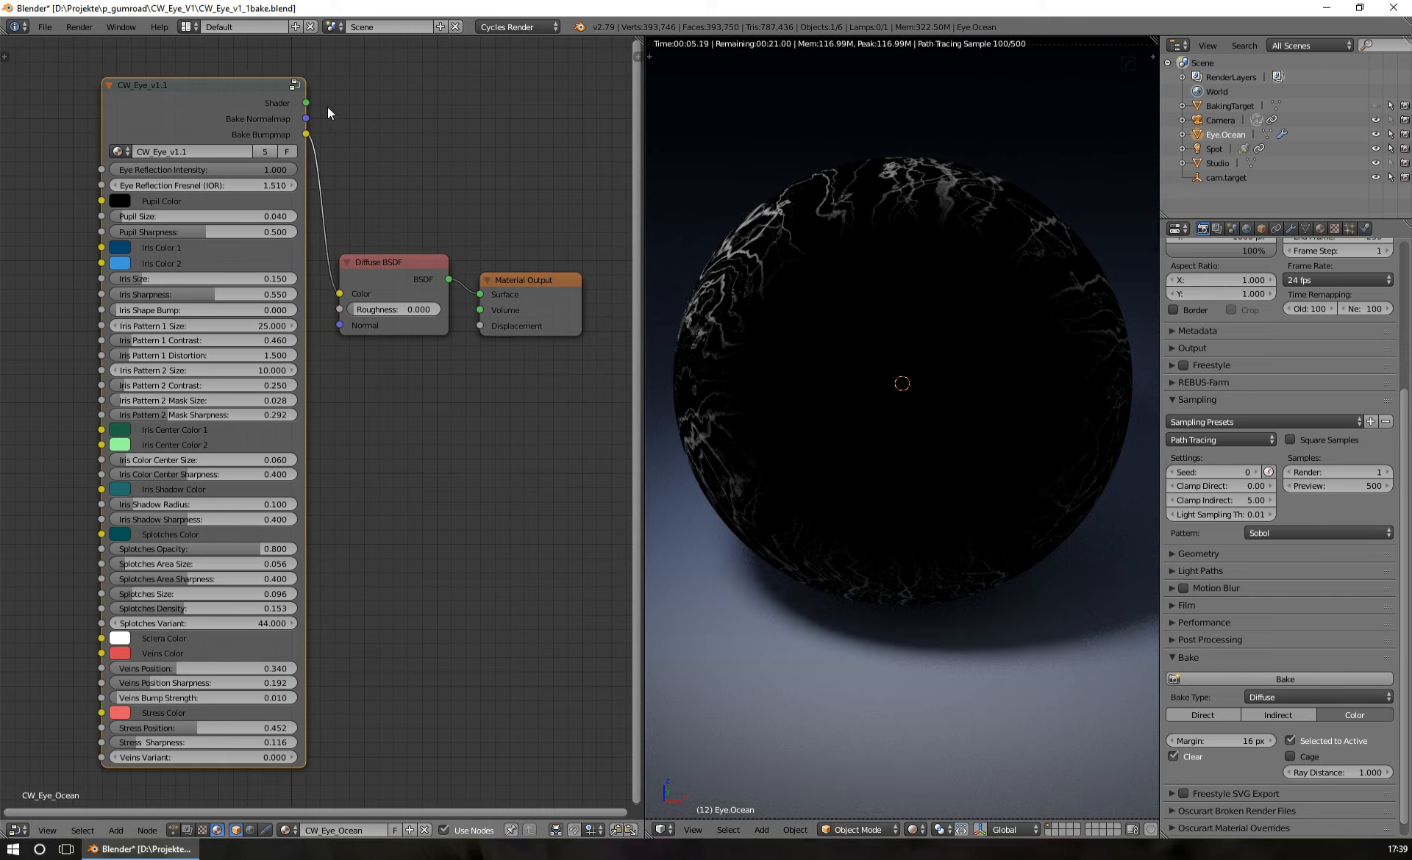
pyautogui.moveTo(306, 103); pyautogui.dragTo(412, 351)
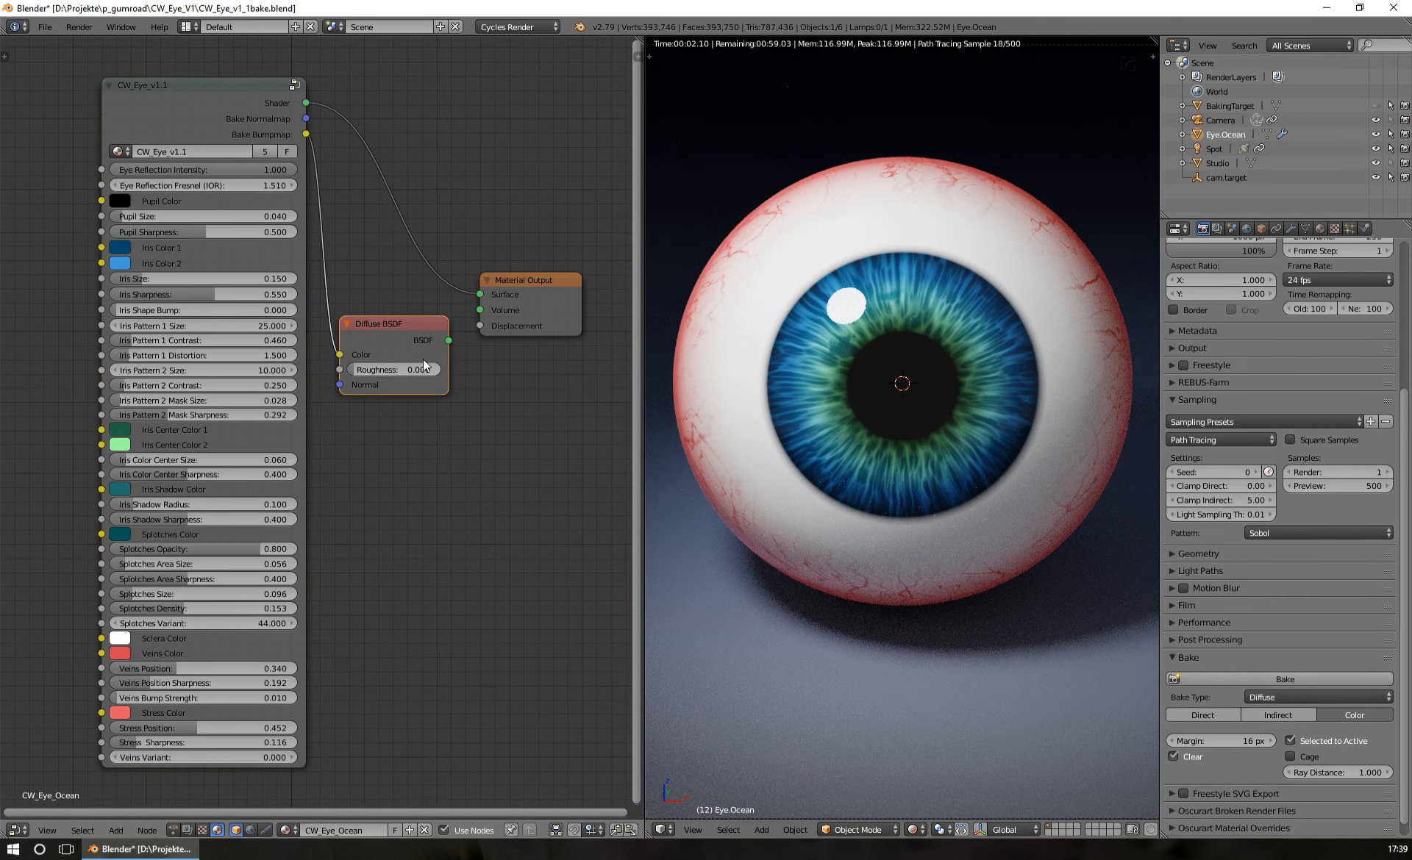